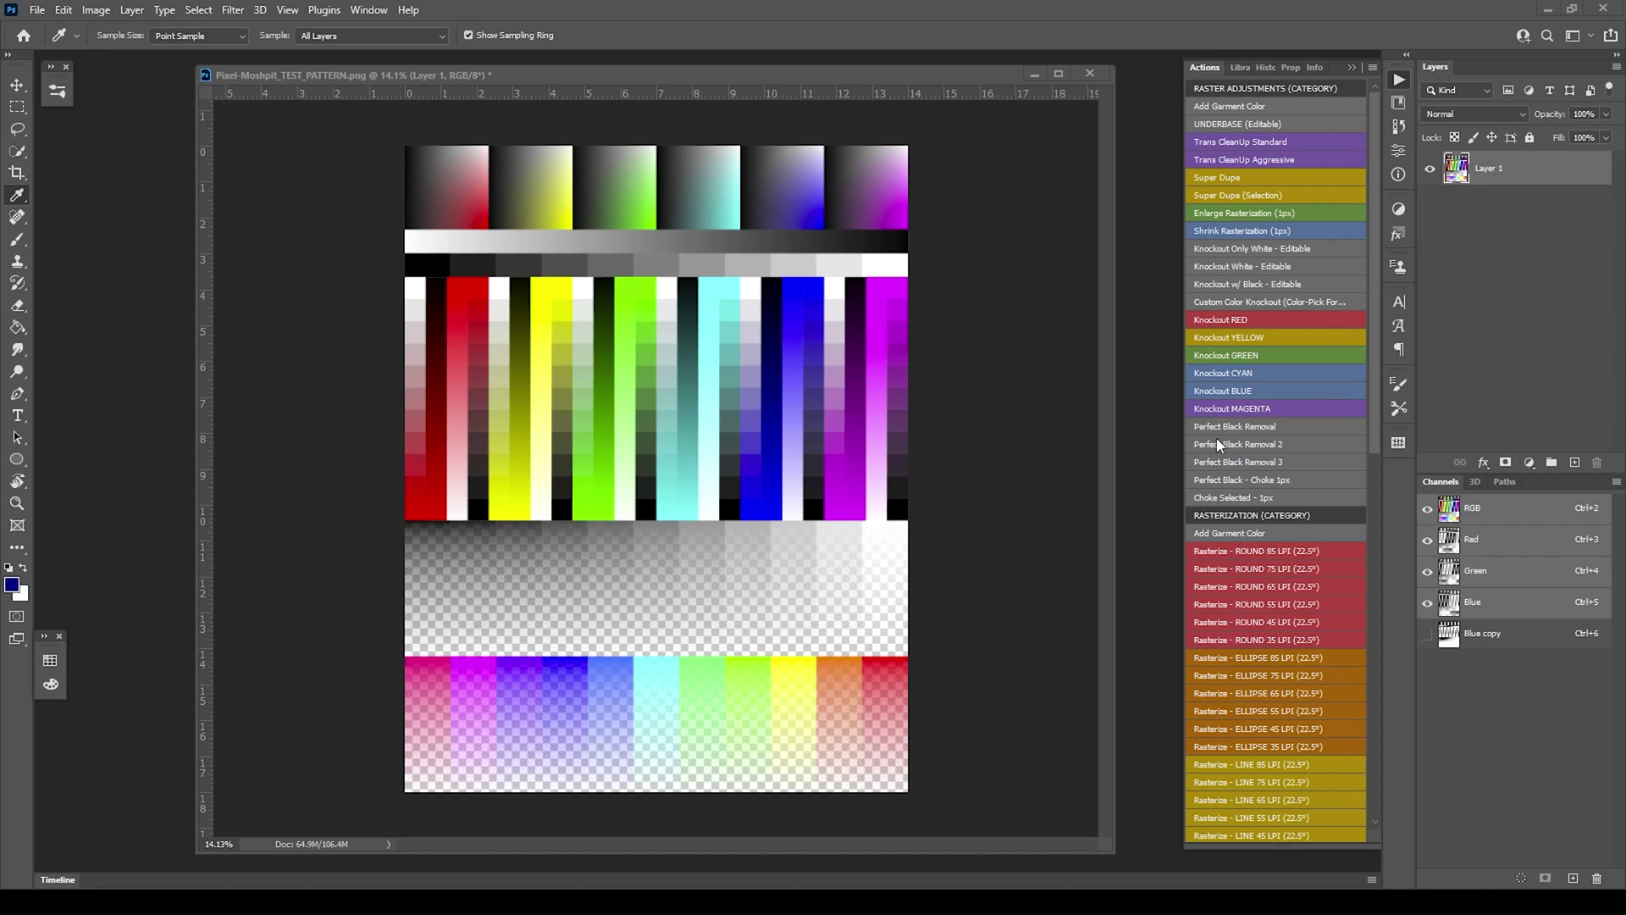
Run Perfect Black Removal and view the new layer's mask on its own
left_click(1289, 427)
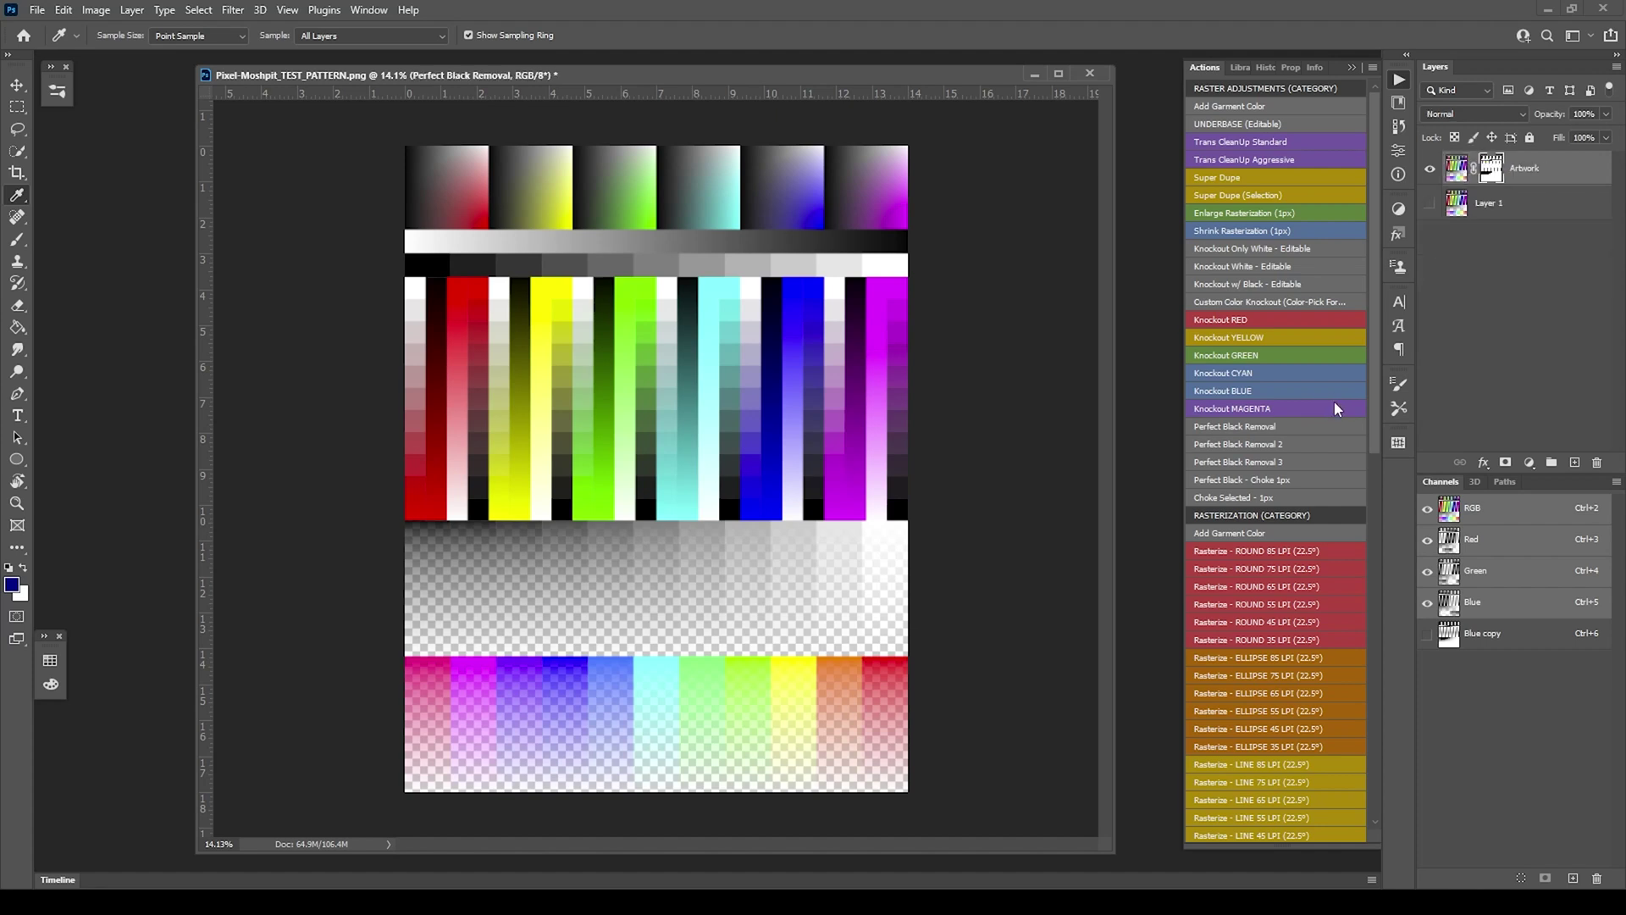
left_click(1491, 169)
left_click(1491, 169, "alt")
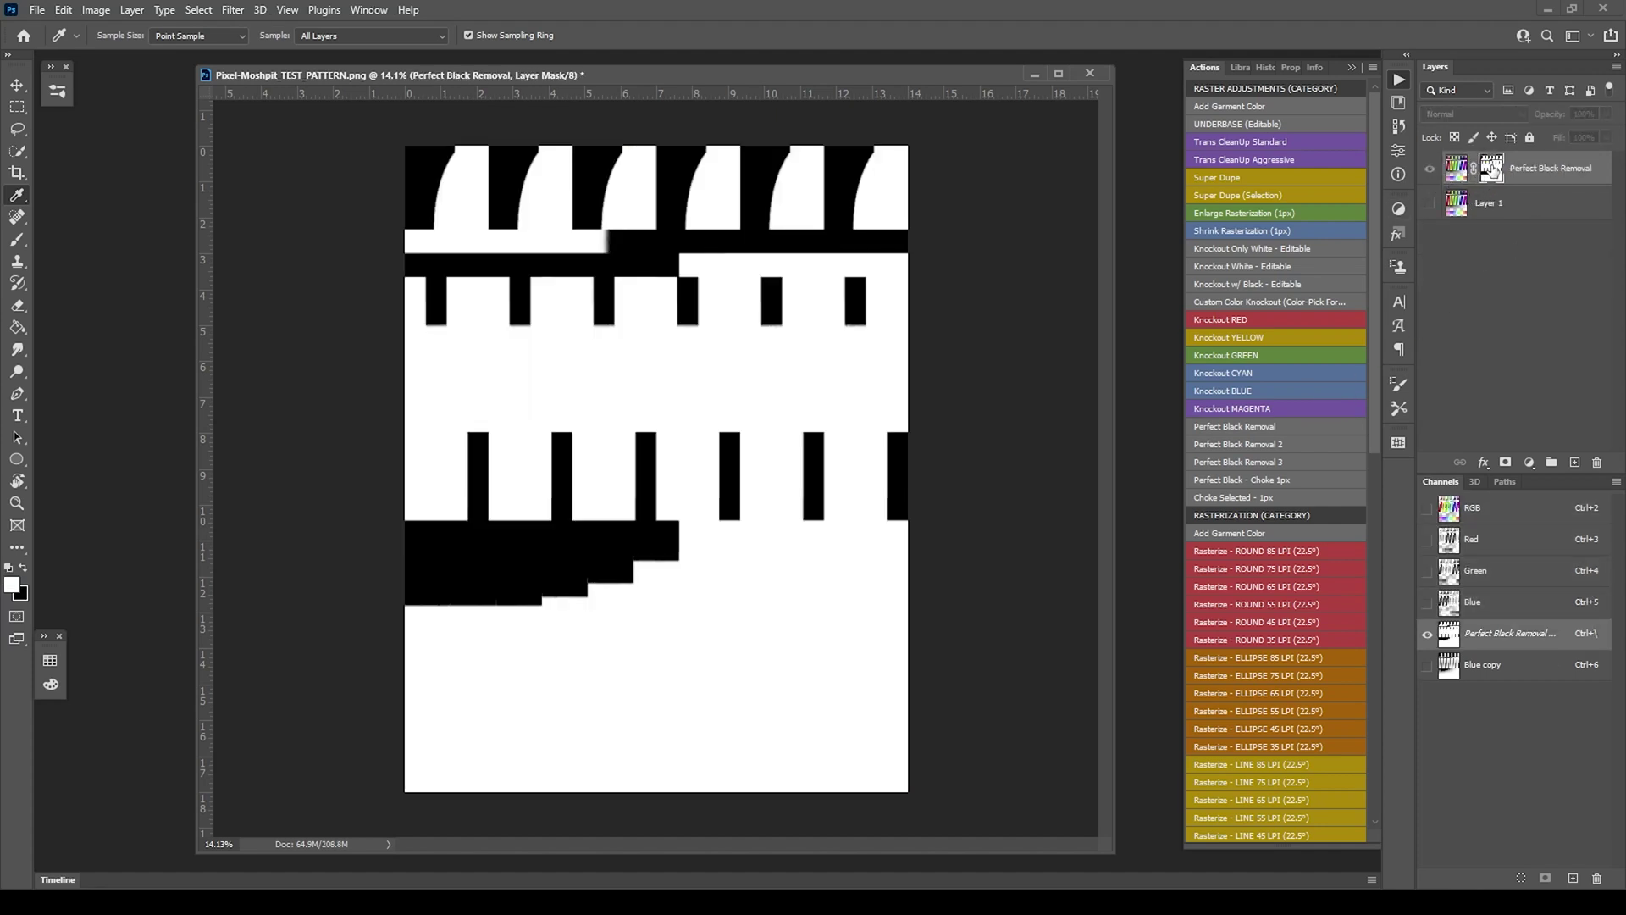
Zoom in to inspect the mask, then return to the full-colour composite
scroll(589, 223, "up", 5)
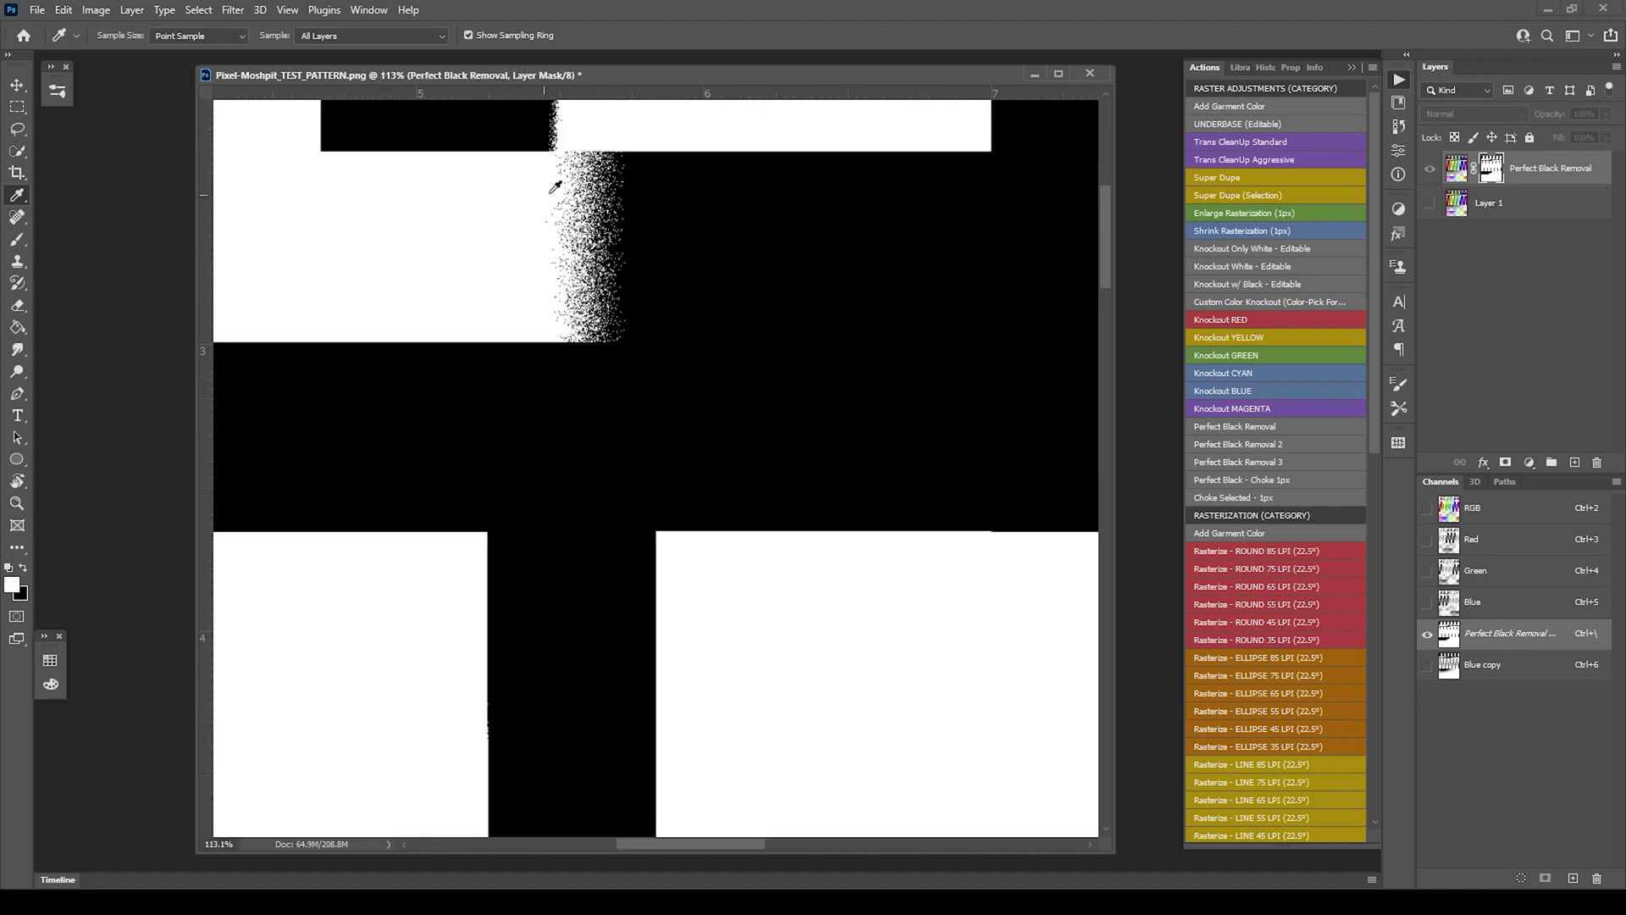
scroll(559, 184, "down", 5)
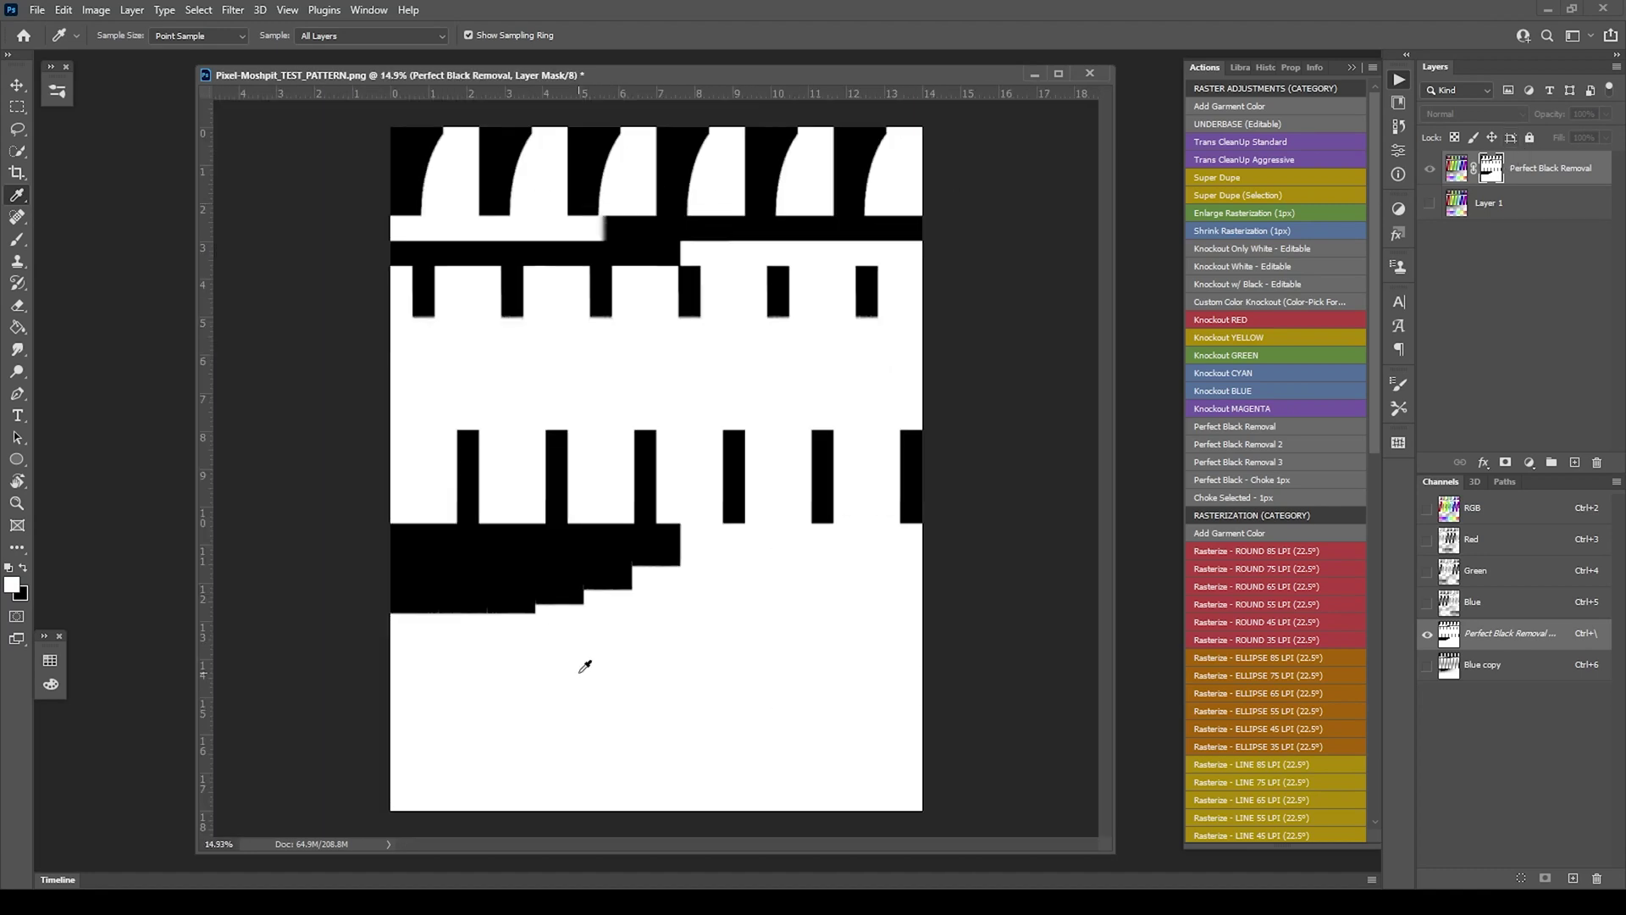
scroll(581, 664, "up", 8)
scroll(529, 596, "up", 10)
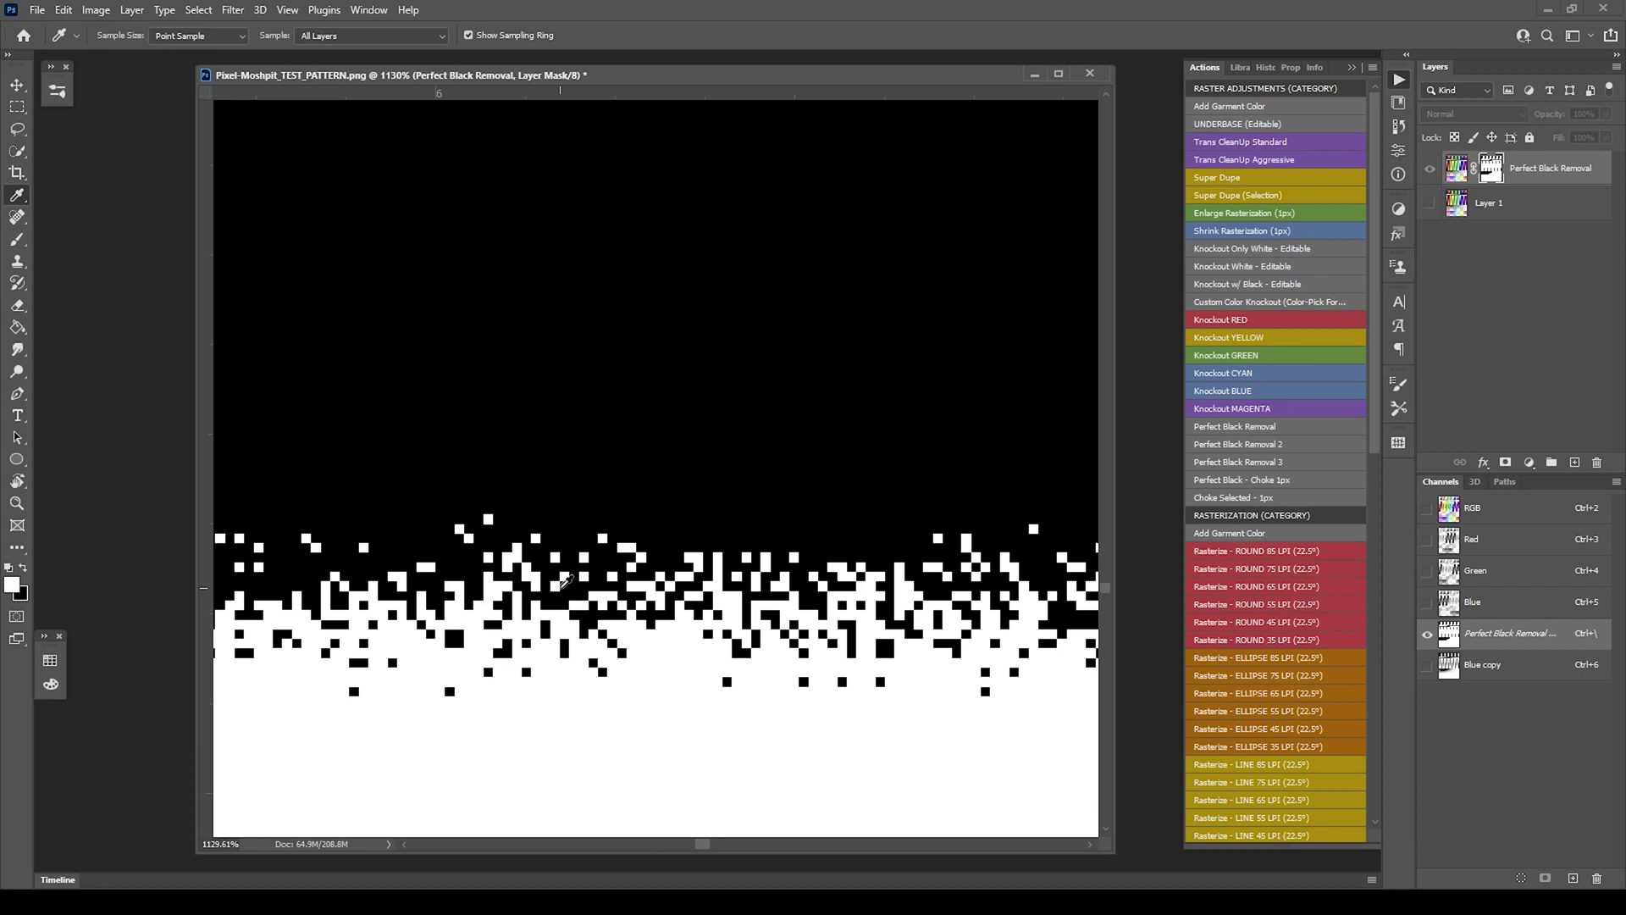
scroll(613, 581, "down", 3)
scroll(614, 581, "down", 8)
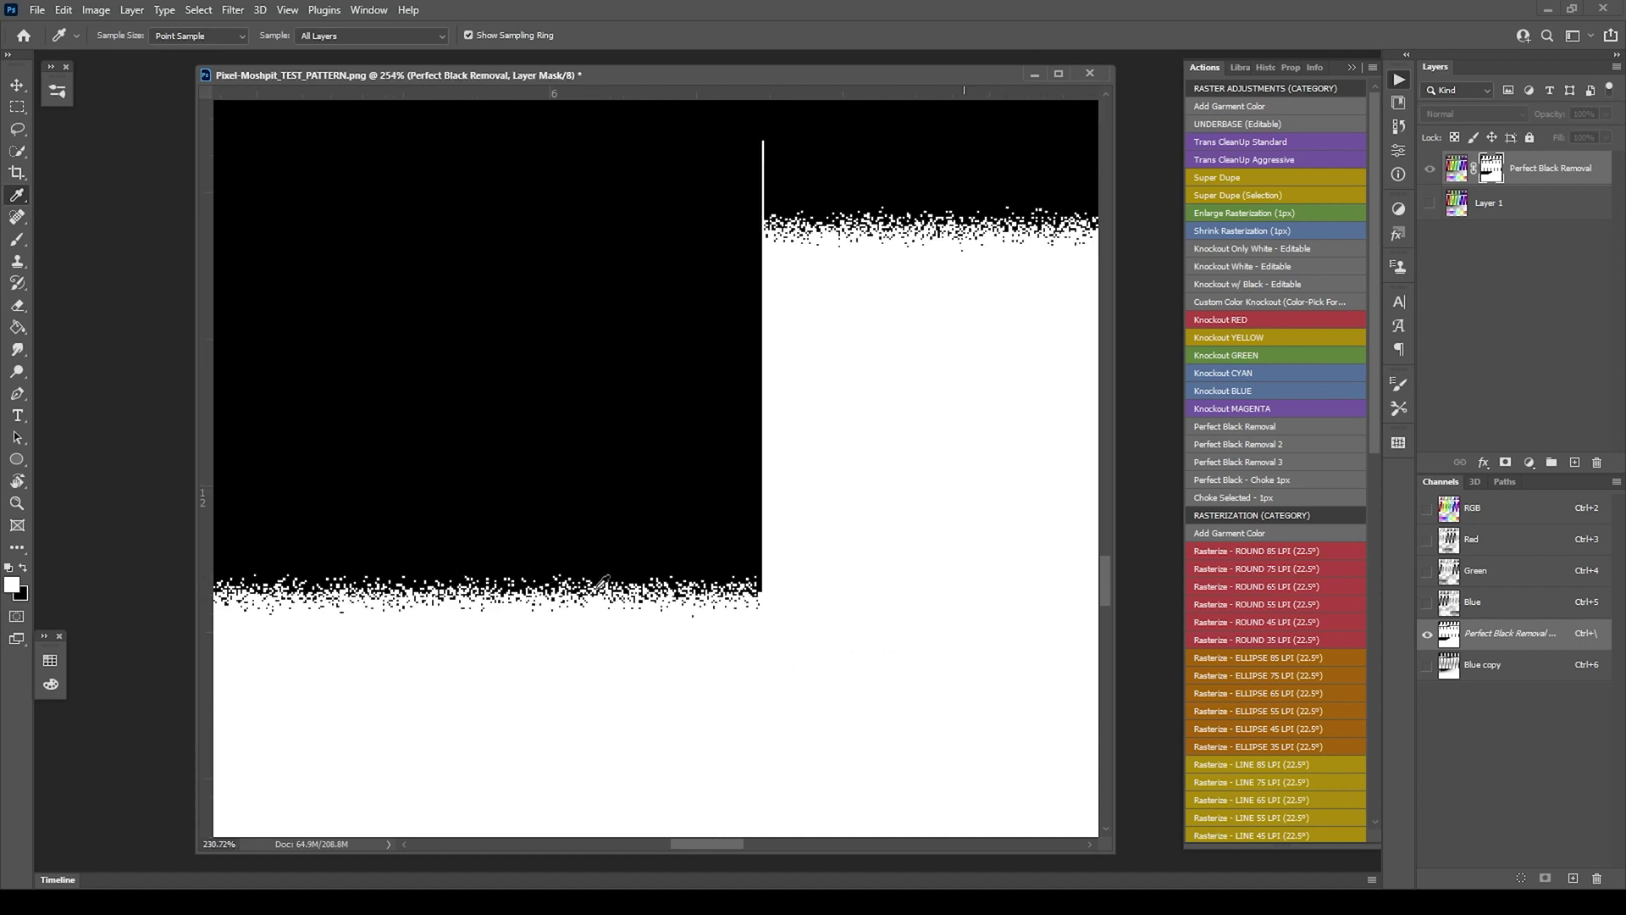
scroll(581, 563, "up", 3)
scroll(624, 587, "down", 10)
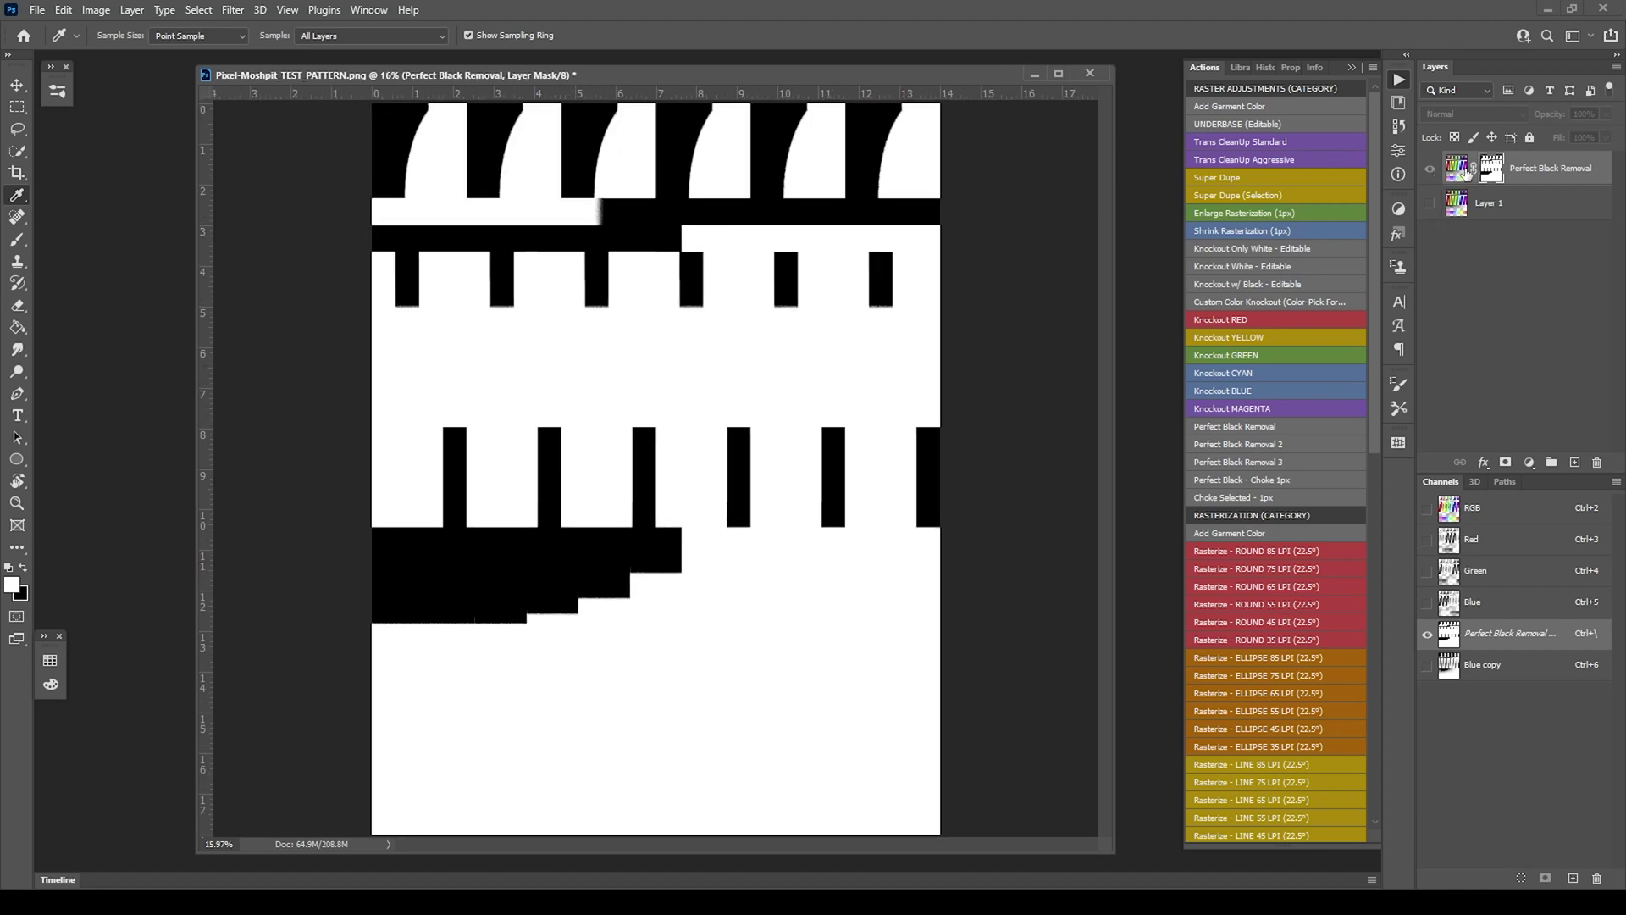
left_click(1461, 170)
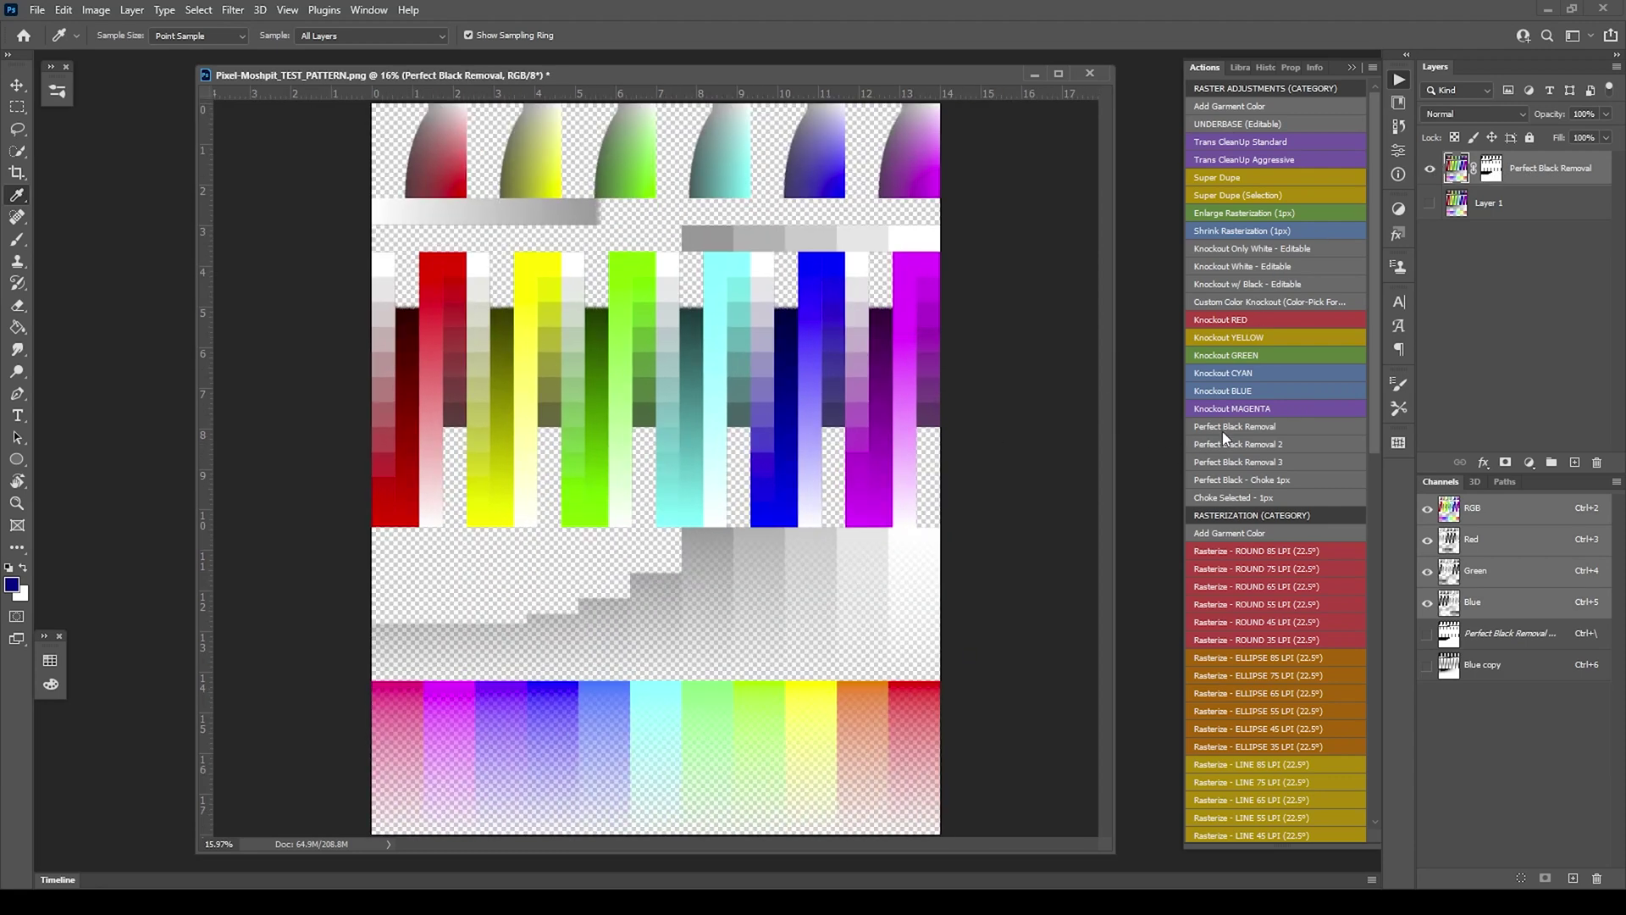
From Layer 1, run Perfect Black Removal 2 and then Perfect Black Removal 3 as new layers
left_click(1432, 173)
left_click(1430, 204)
left_click(1525, 211)
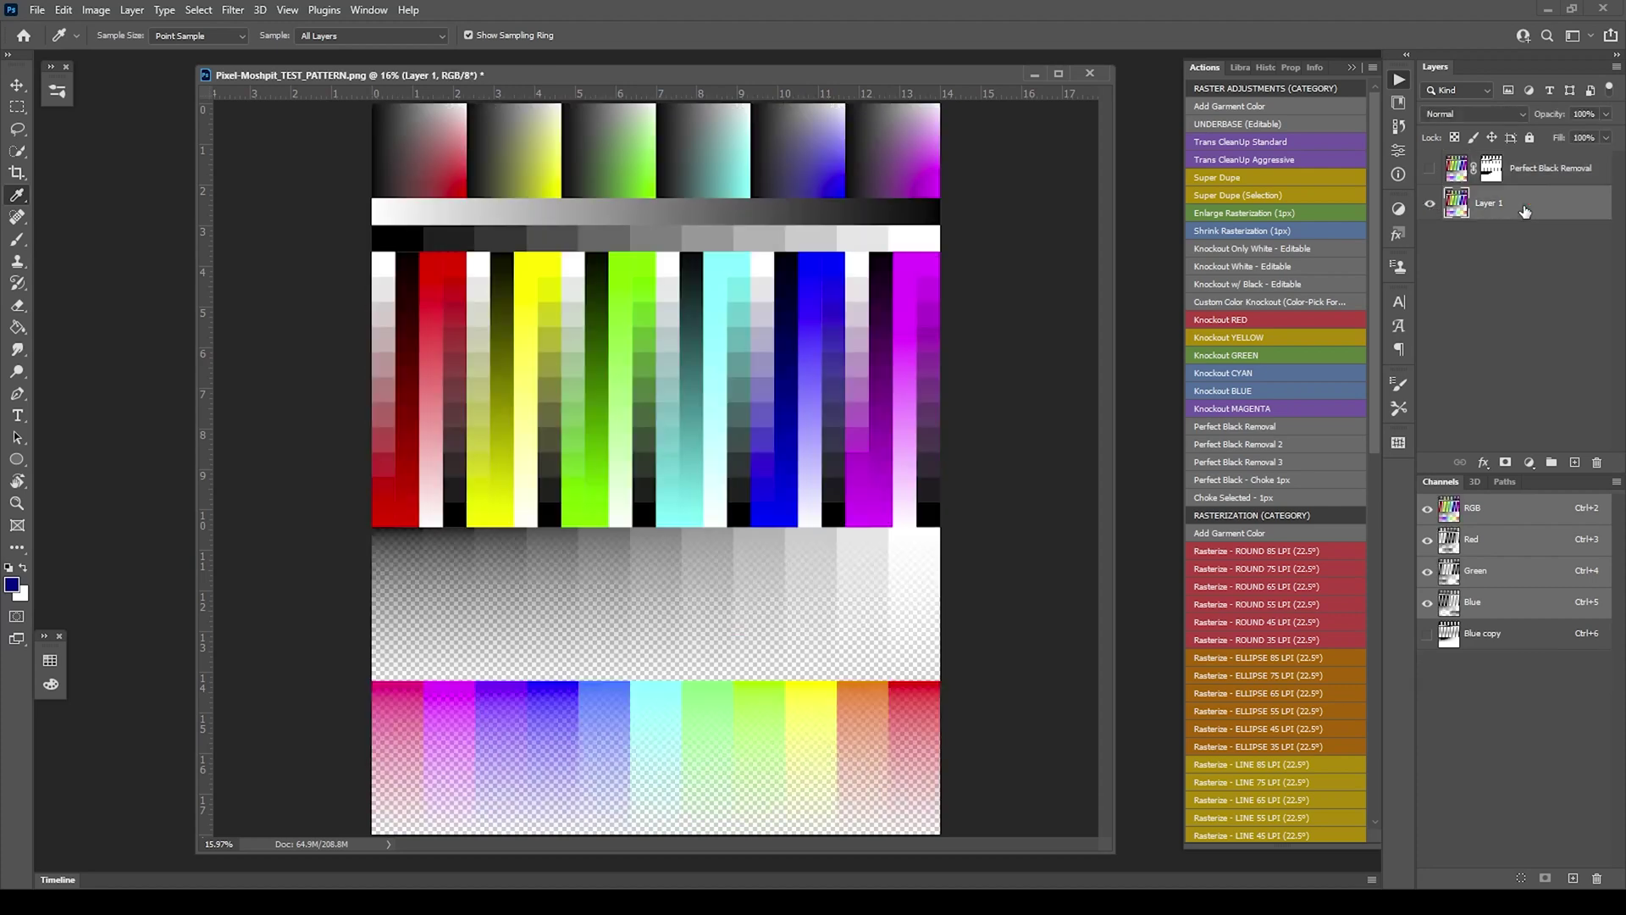
left_click(1269, 443)
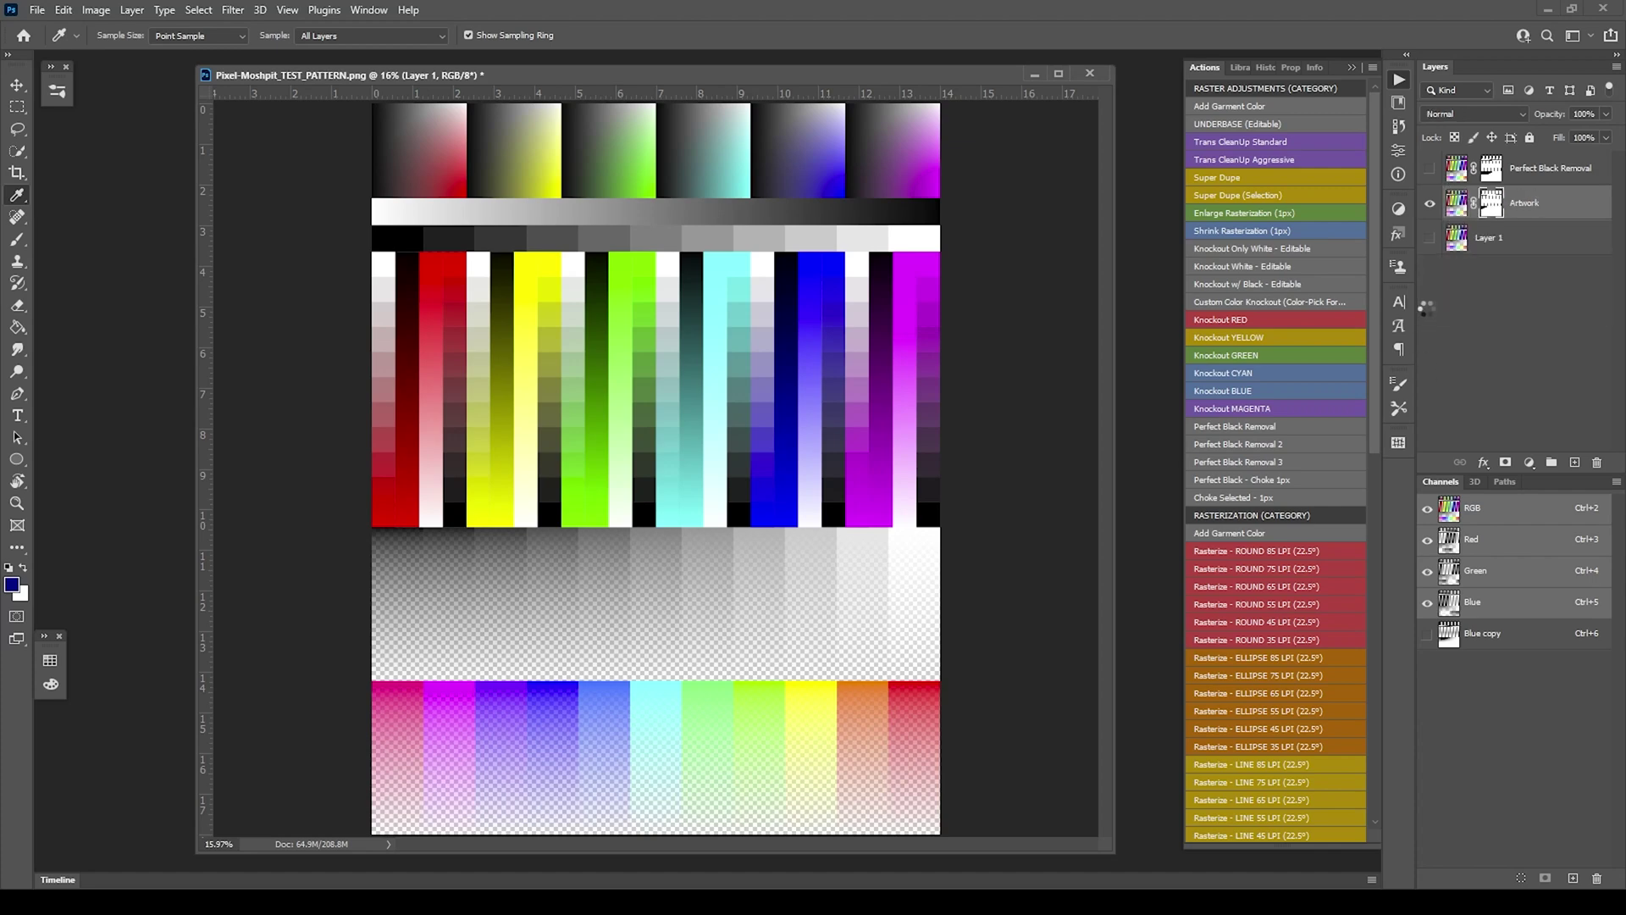
left_click(1429, 204)
left_click(1430, 238)
left_click(1508, 238)
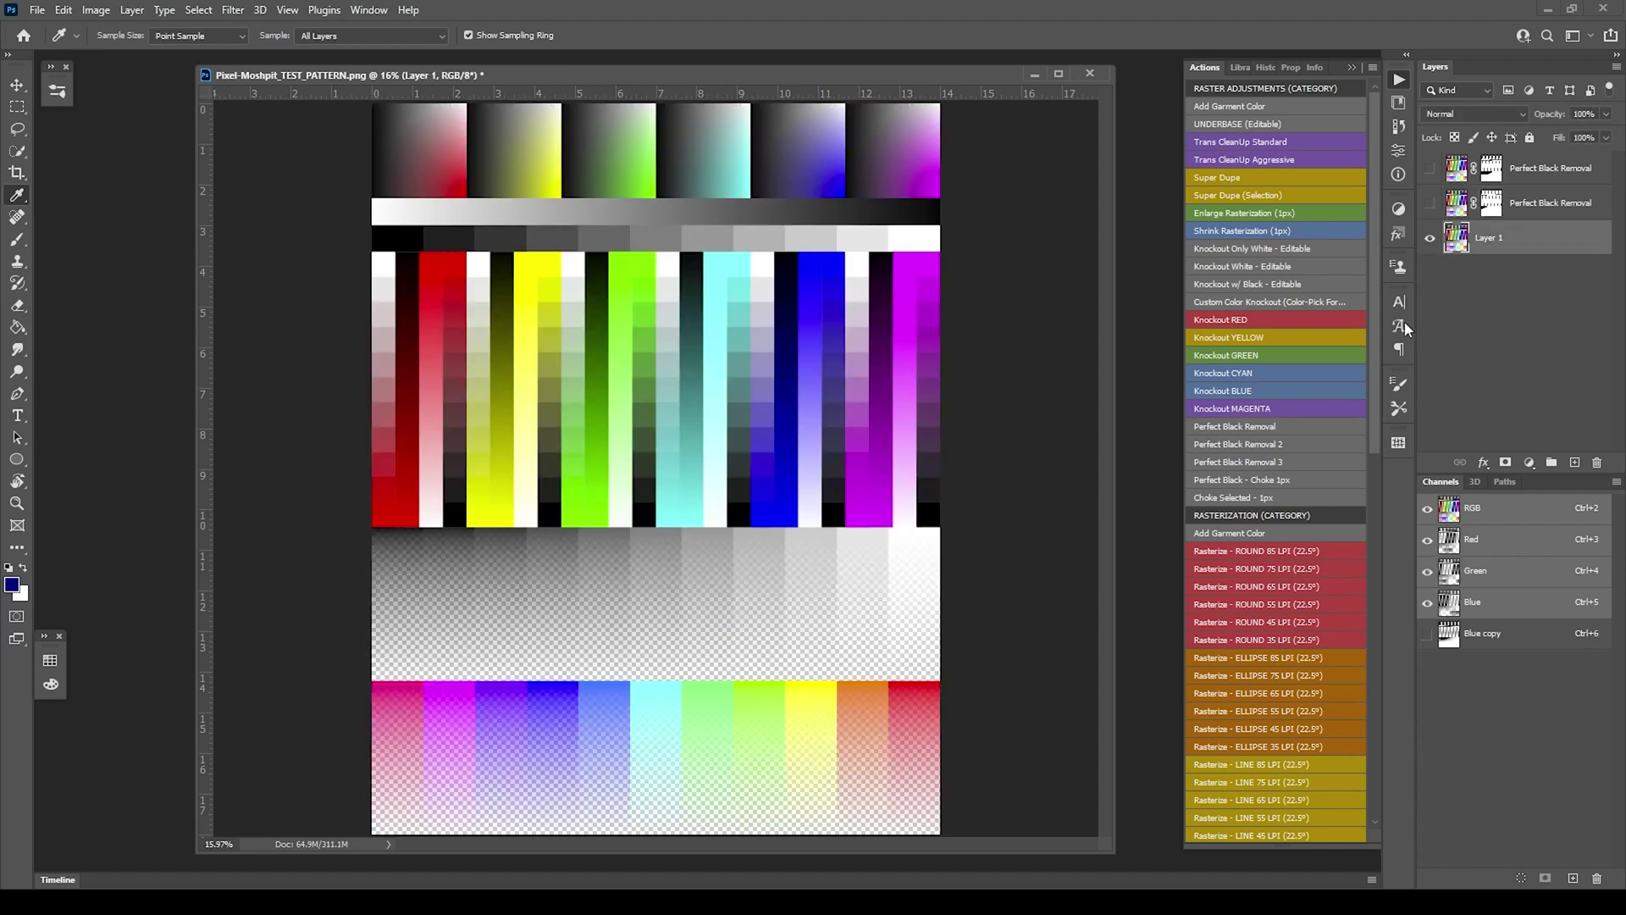
left_click(1270, 461)
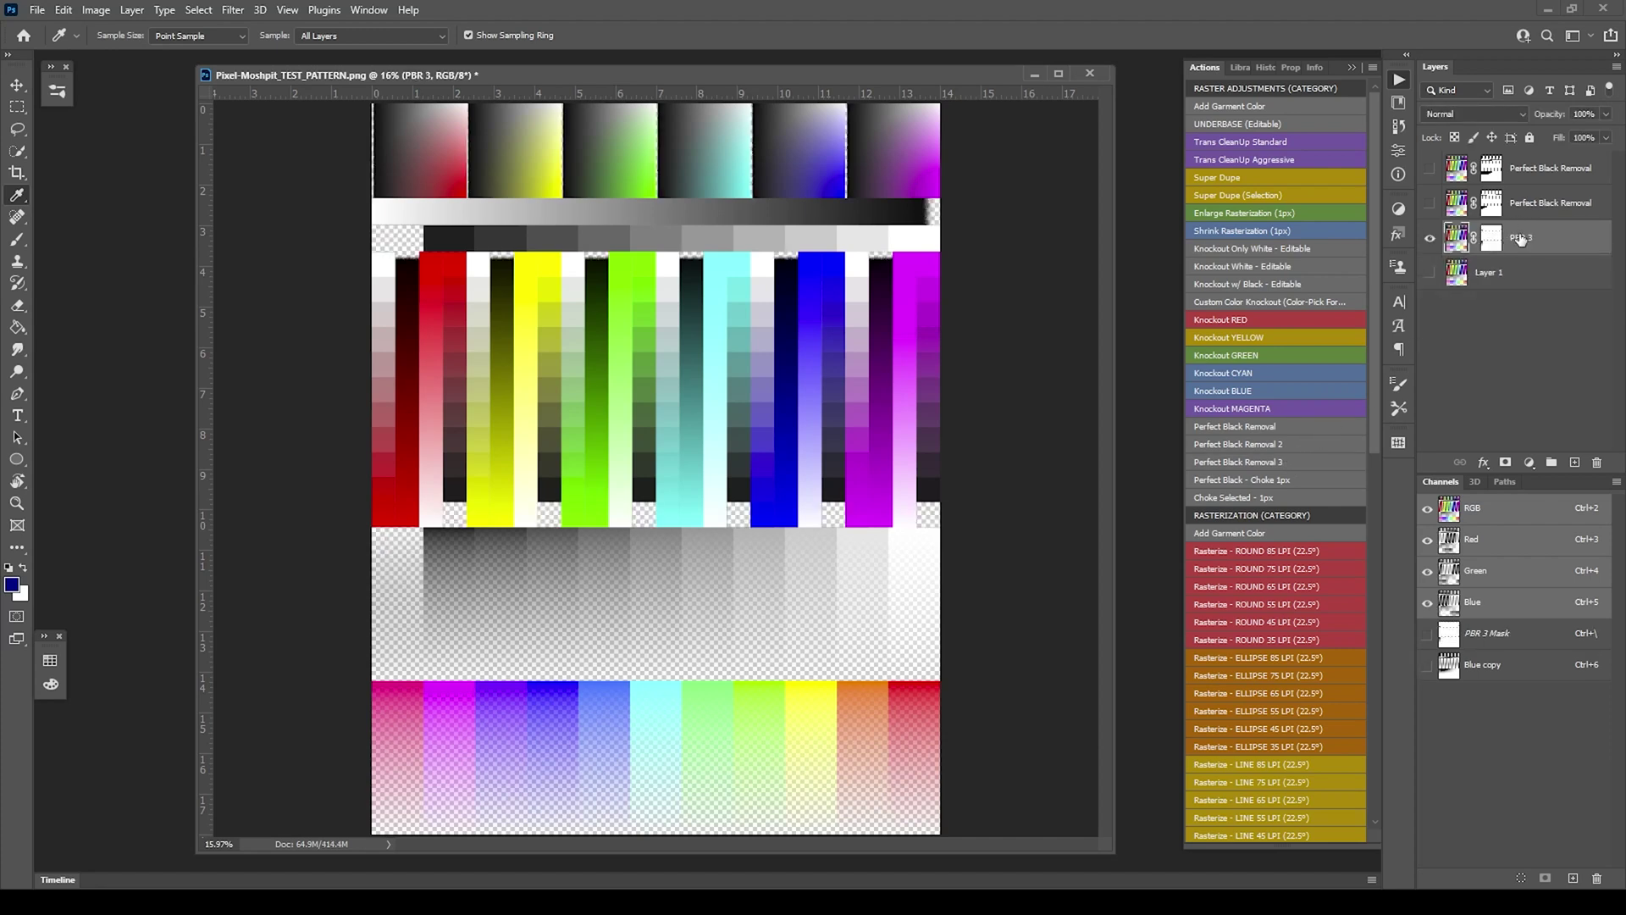
Rename the three knock-out layers to 2, 1 and 3
double_click(1530, 203)
type("2")
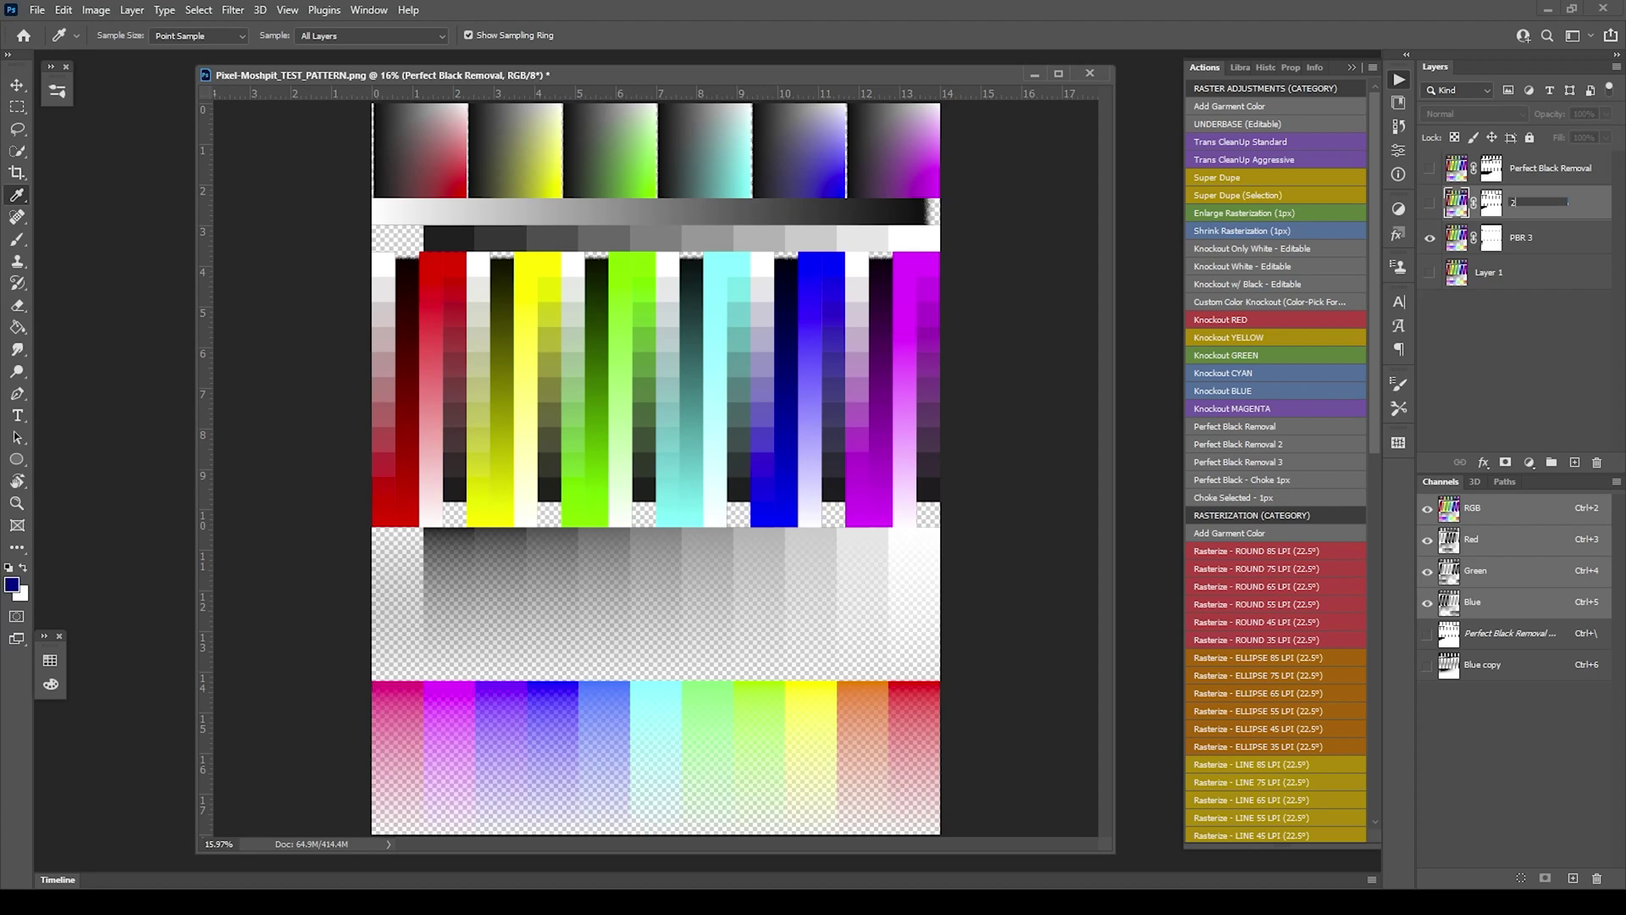
left_click(1550, 173)
double_click(1550, 171)
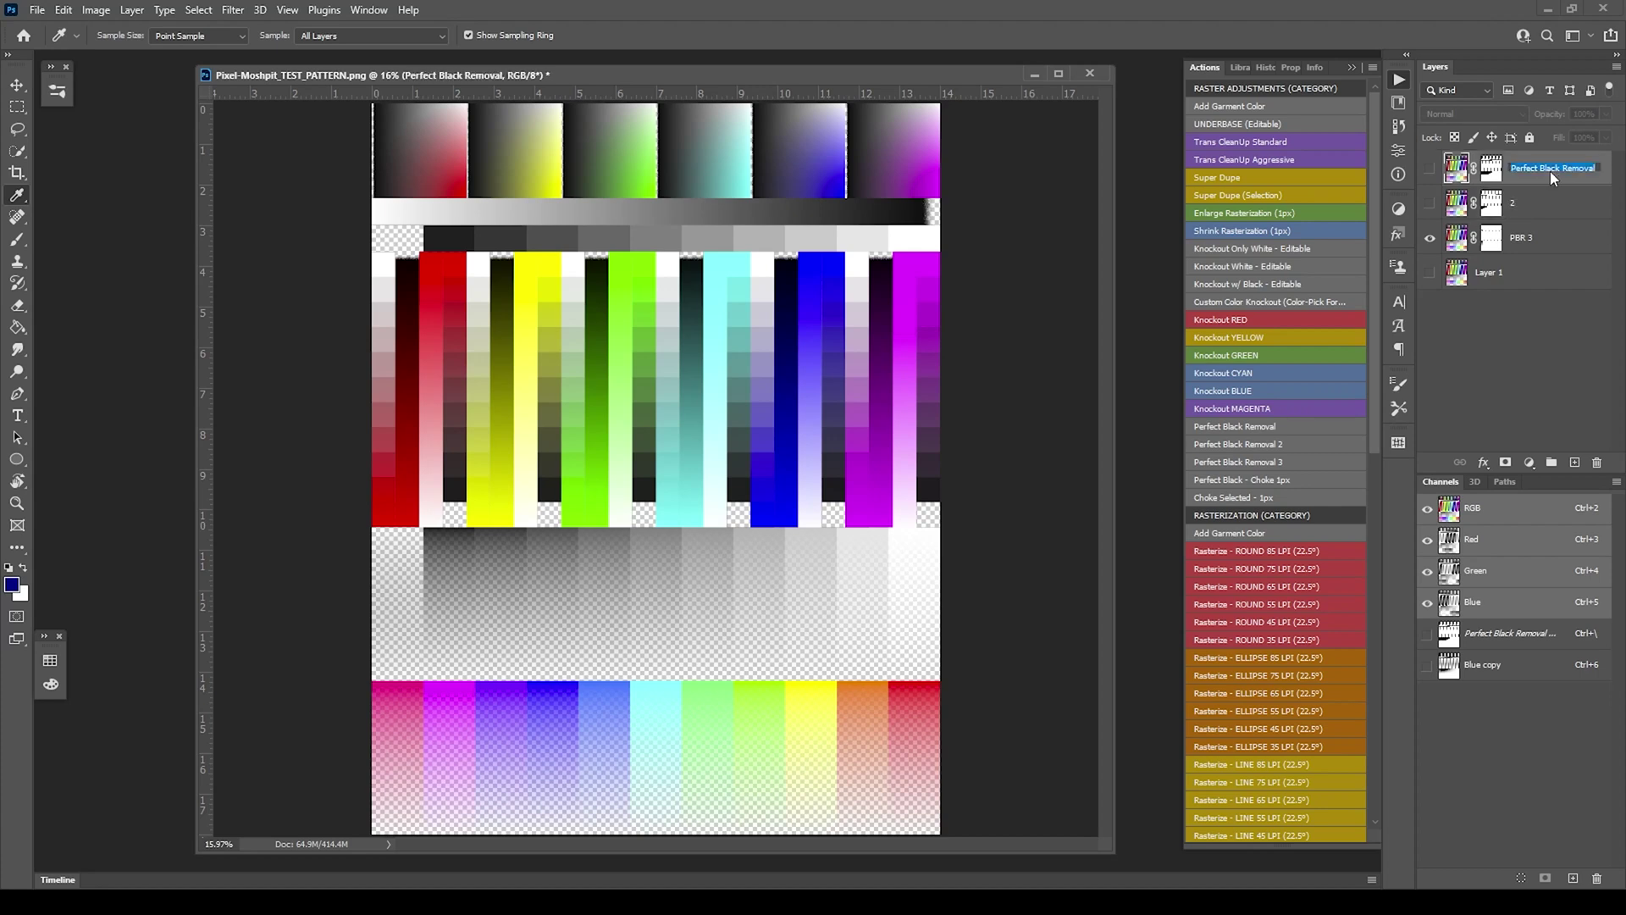
type("1")
left_click(1522, 238)
double_click(1523, 238)
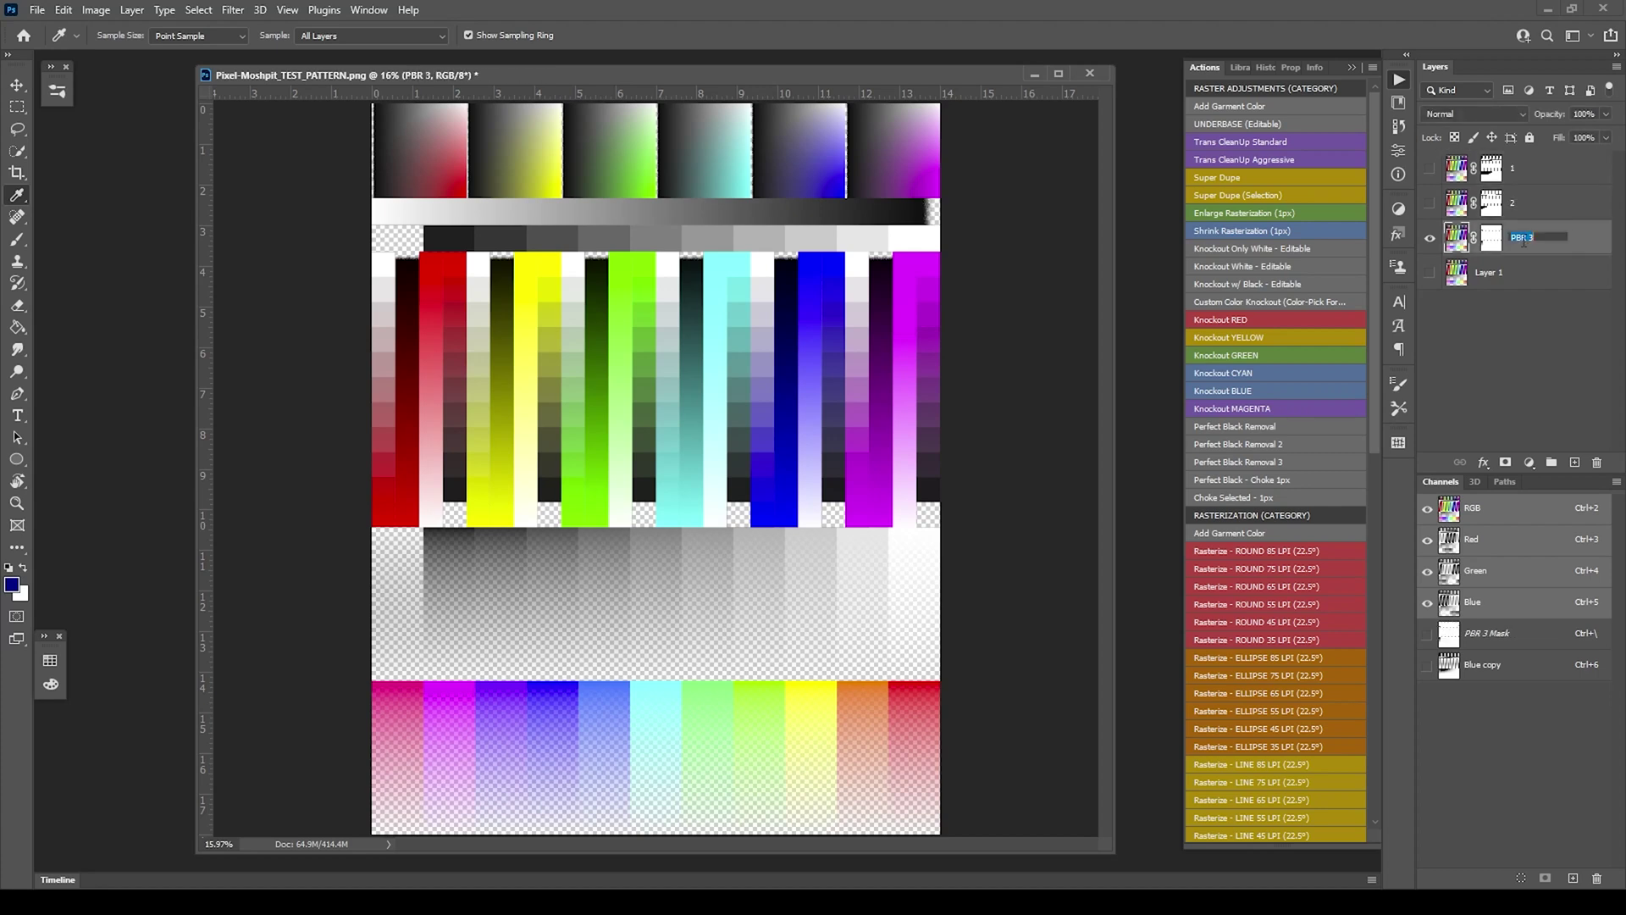
type("3")
key("Return")
left_click(1431, 204)
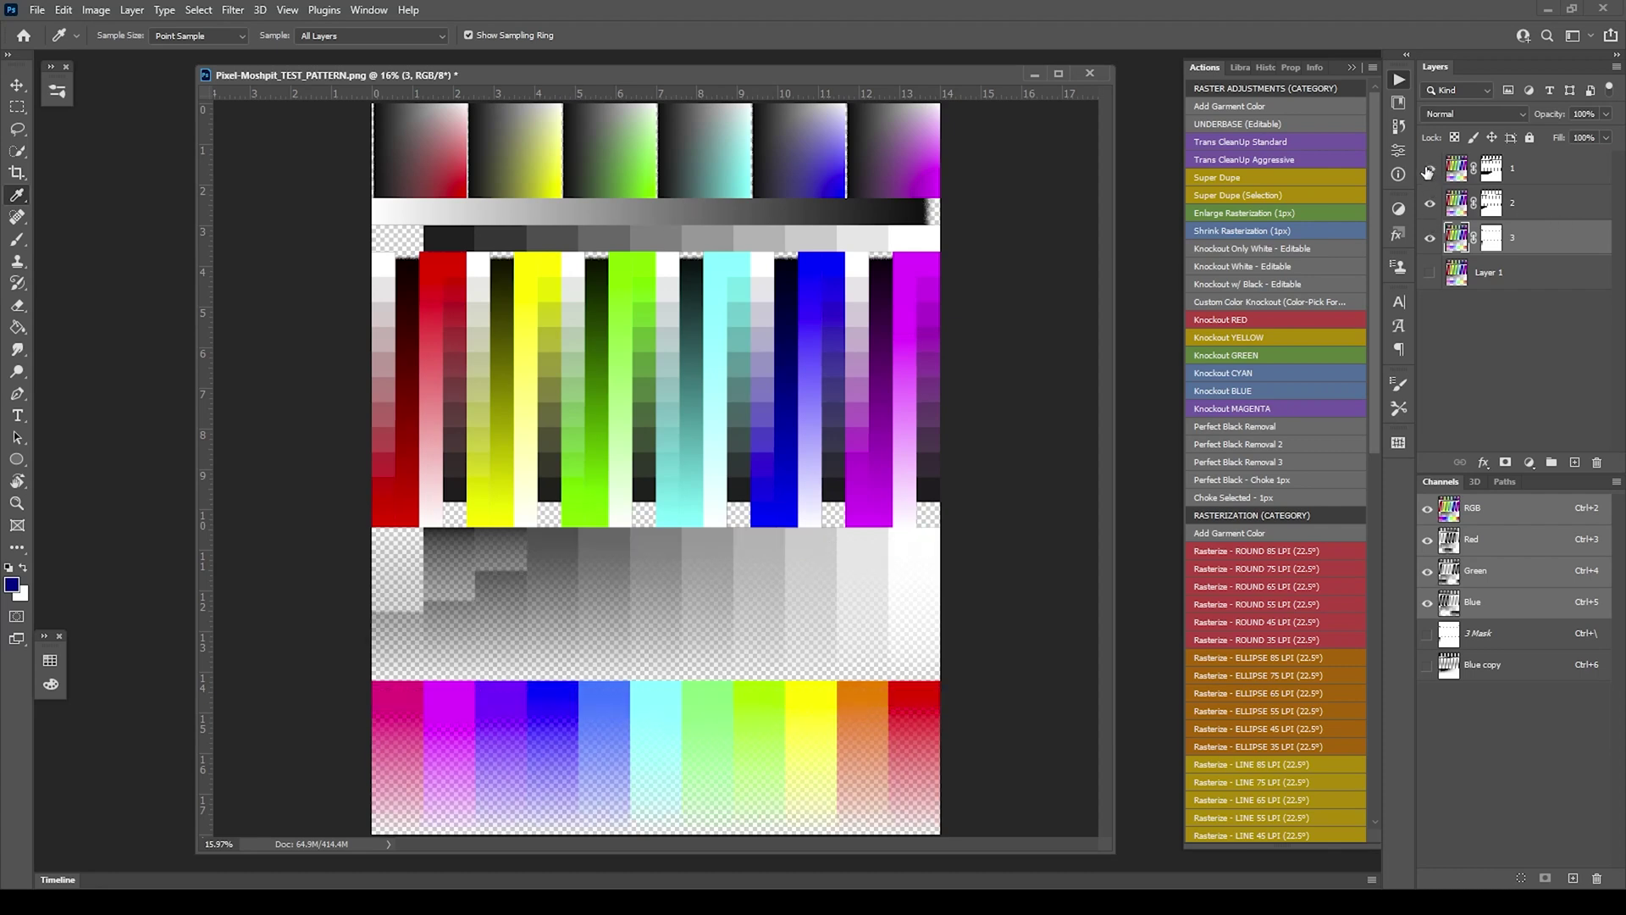
left_click(1429, 172)
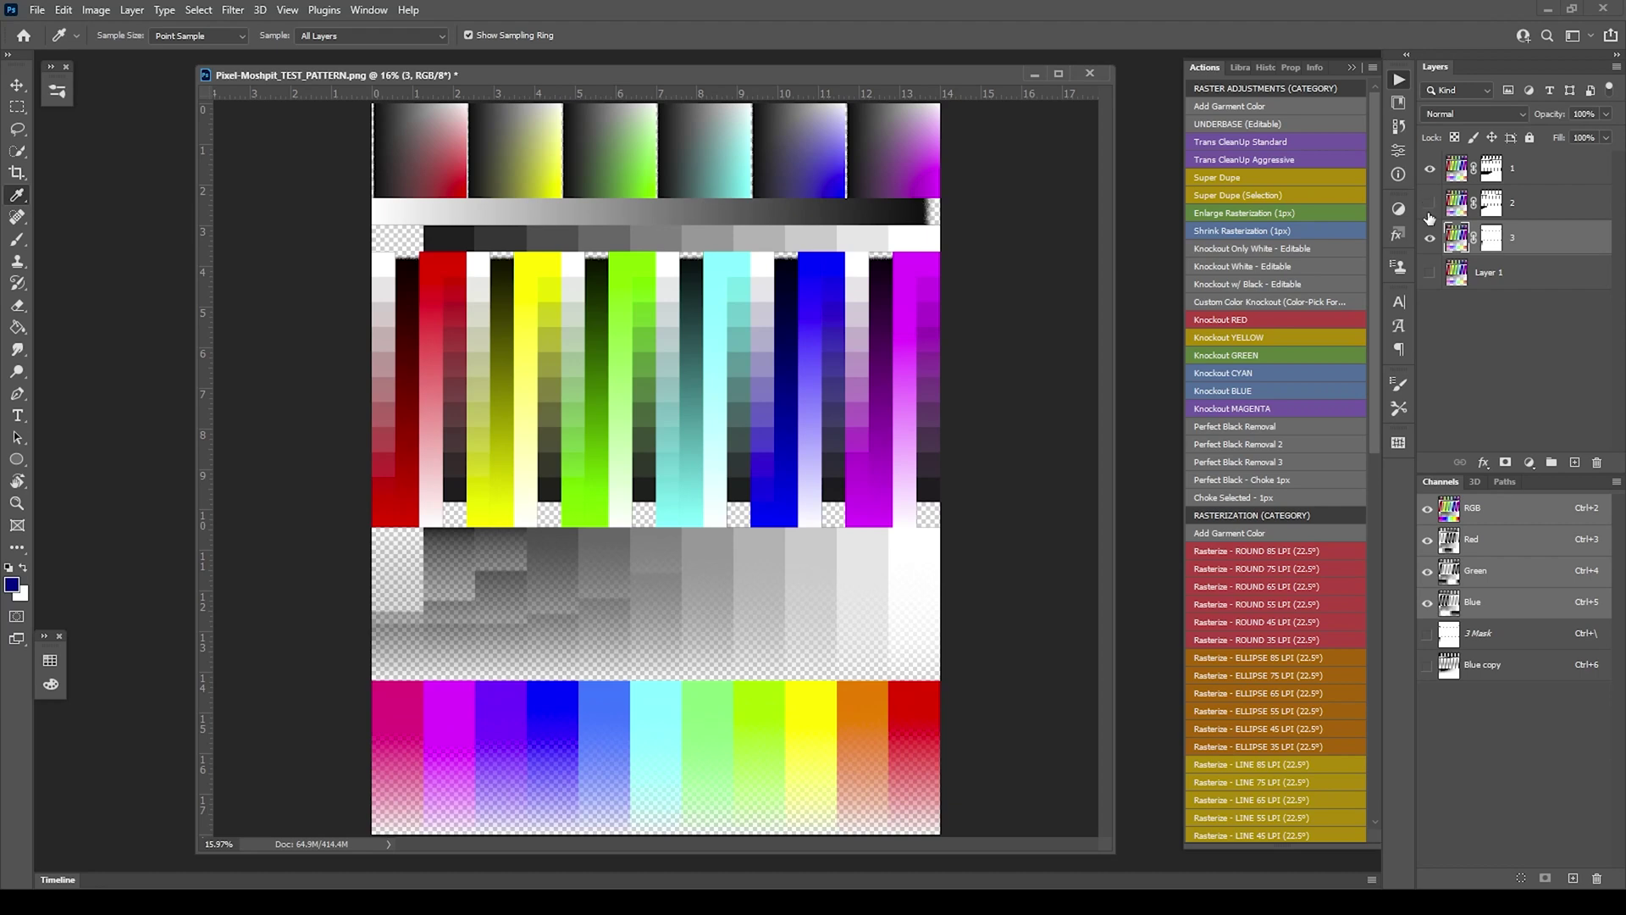
left_click(1430, 238)
left_click(1431, 170)
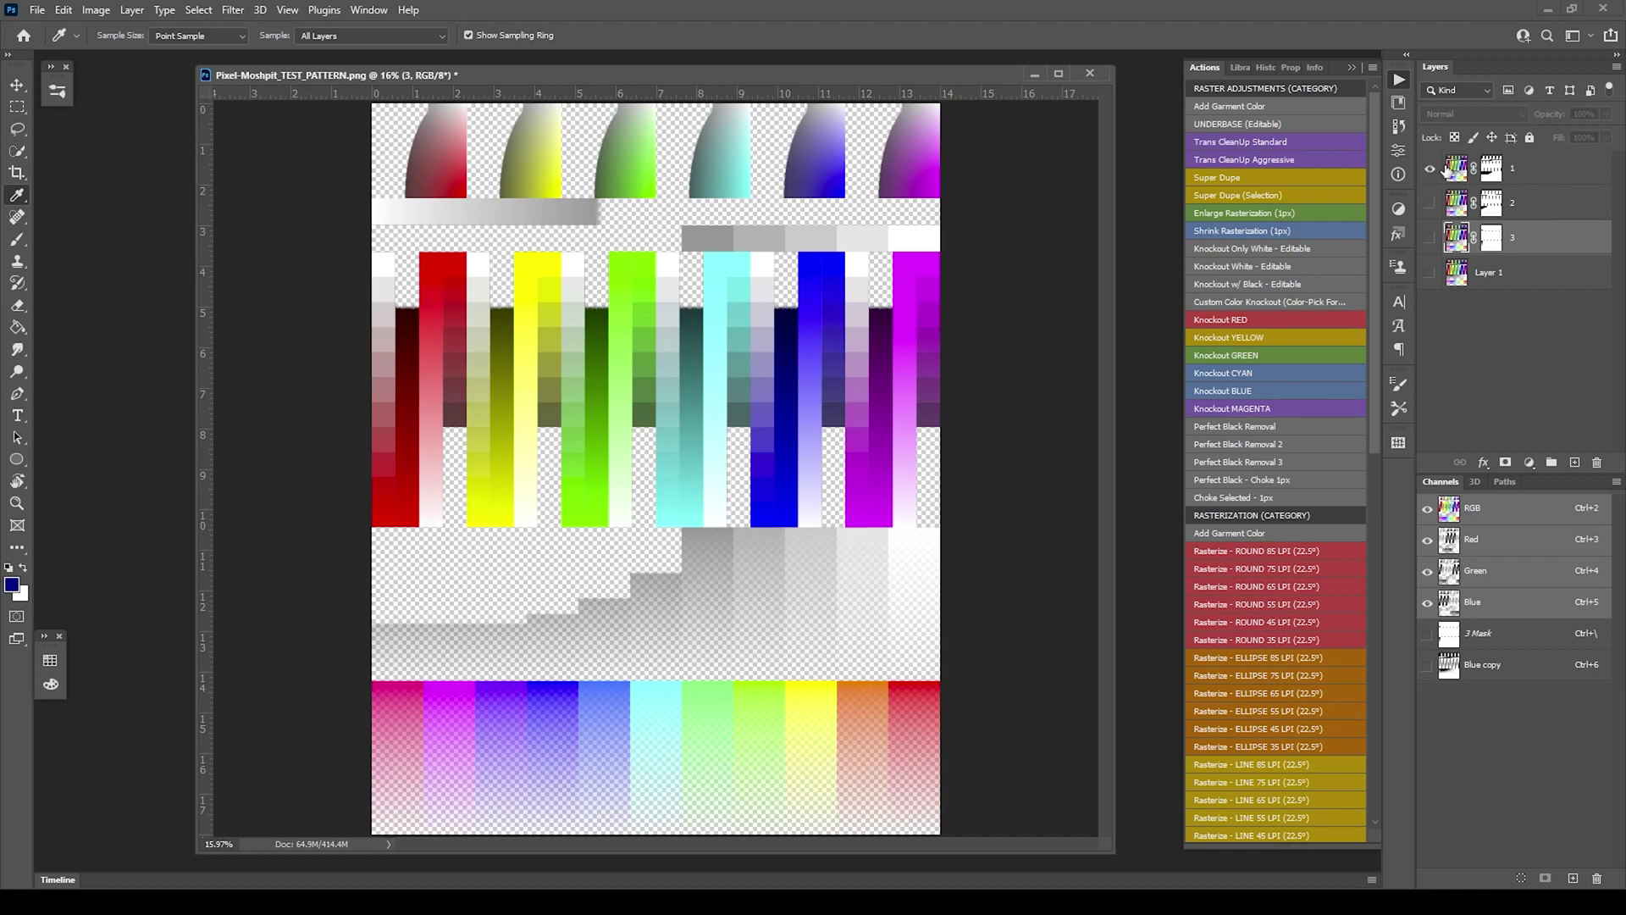
left_click(1432, 173)
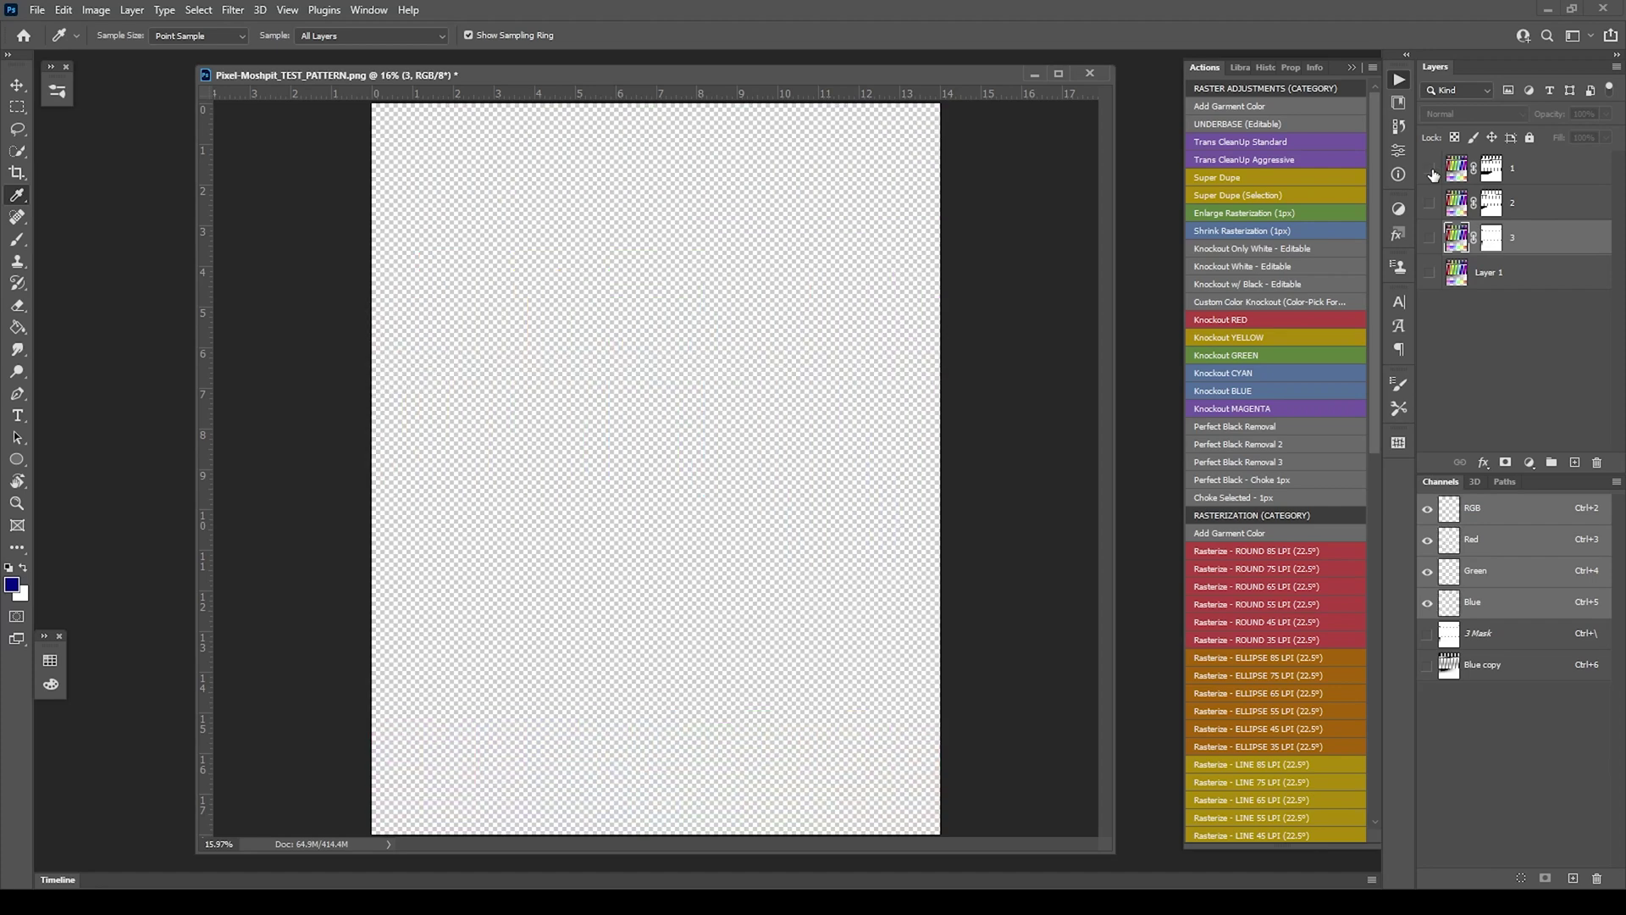
left_click(1432, 172)
left_click(1547, 177)
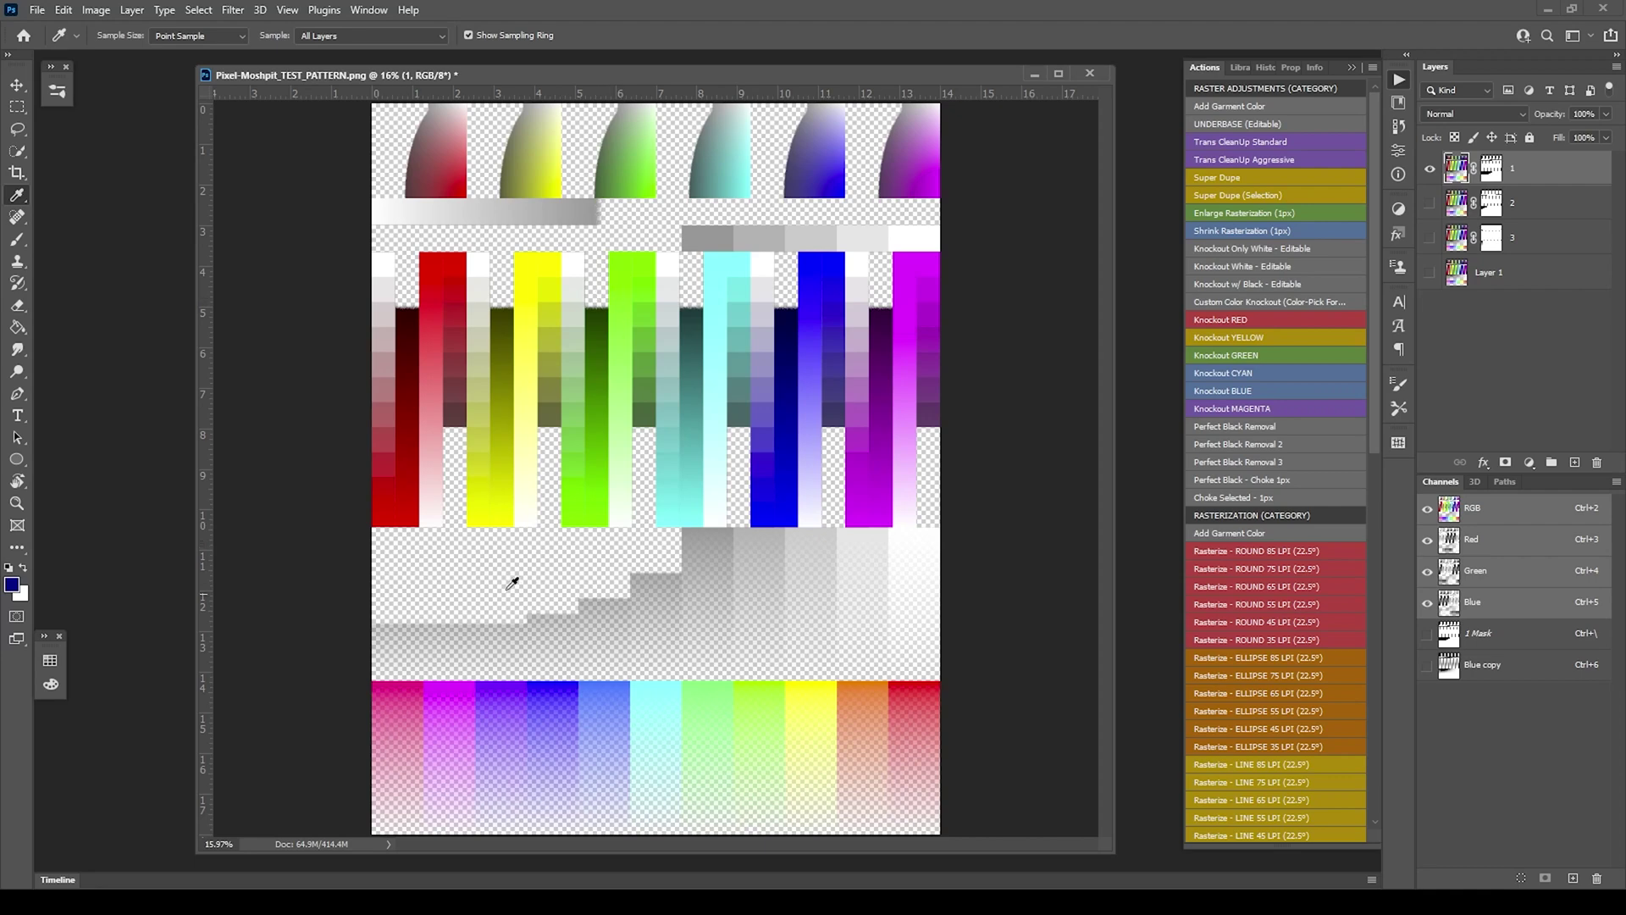
left_click(1429, 169)
left_click(1432, 205)
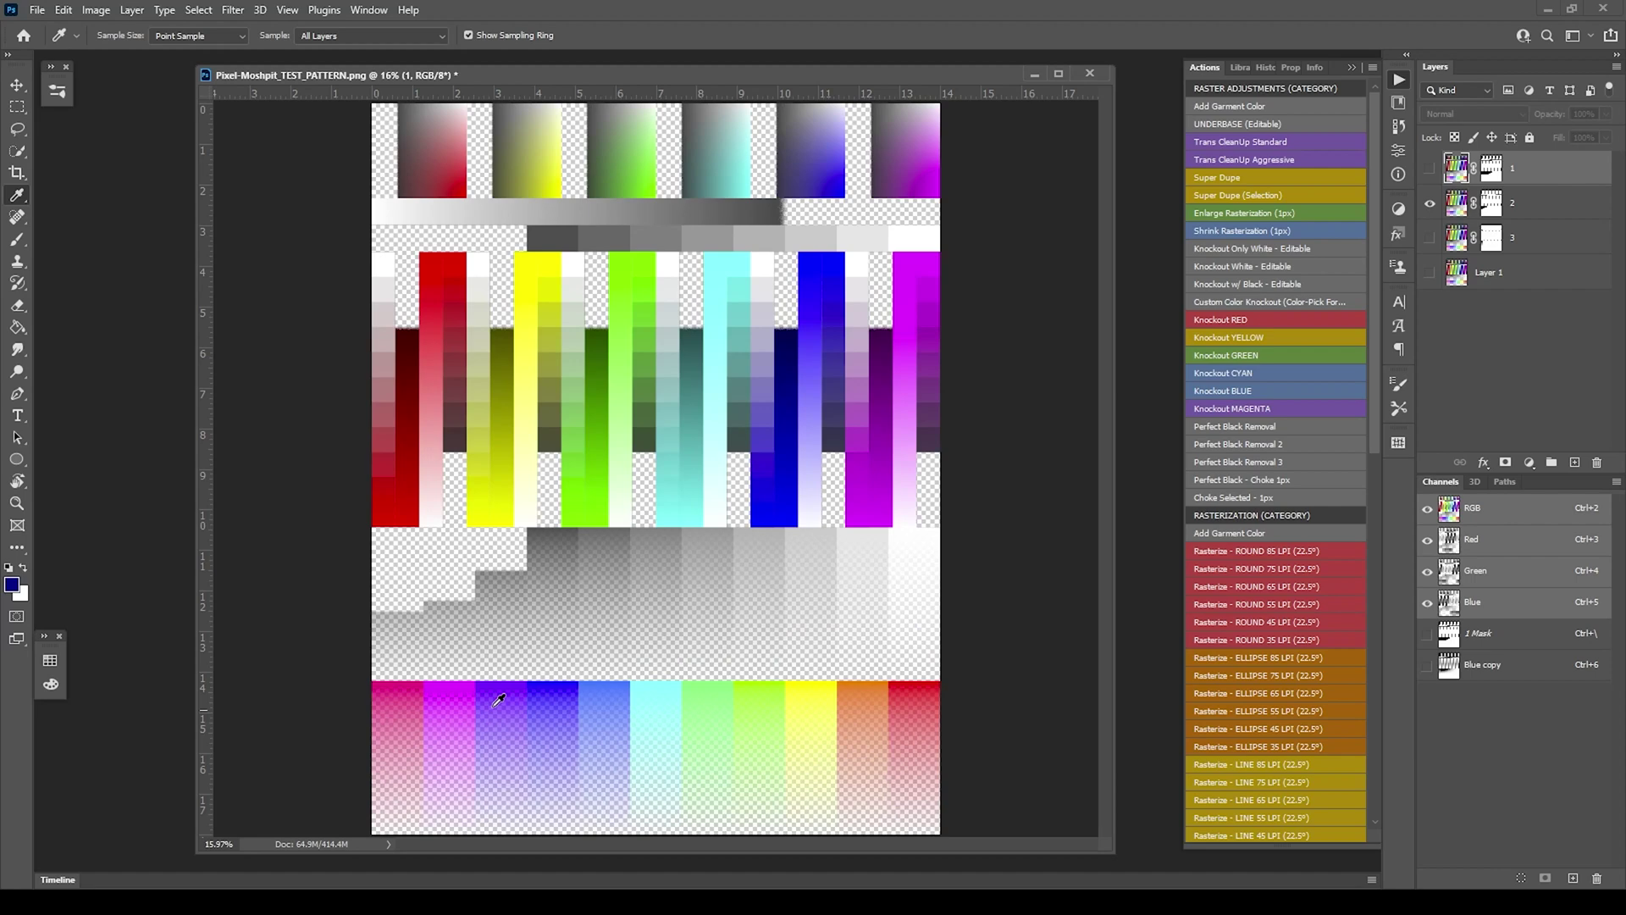
left_click(1430, 205)
left_click(1431, 238)
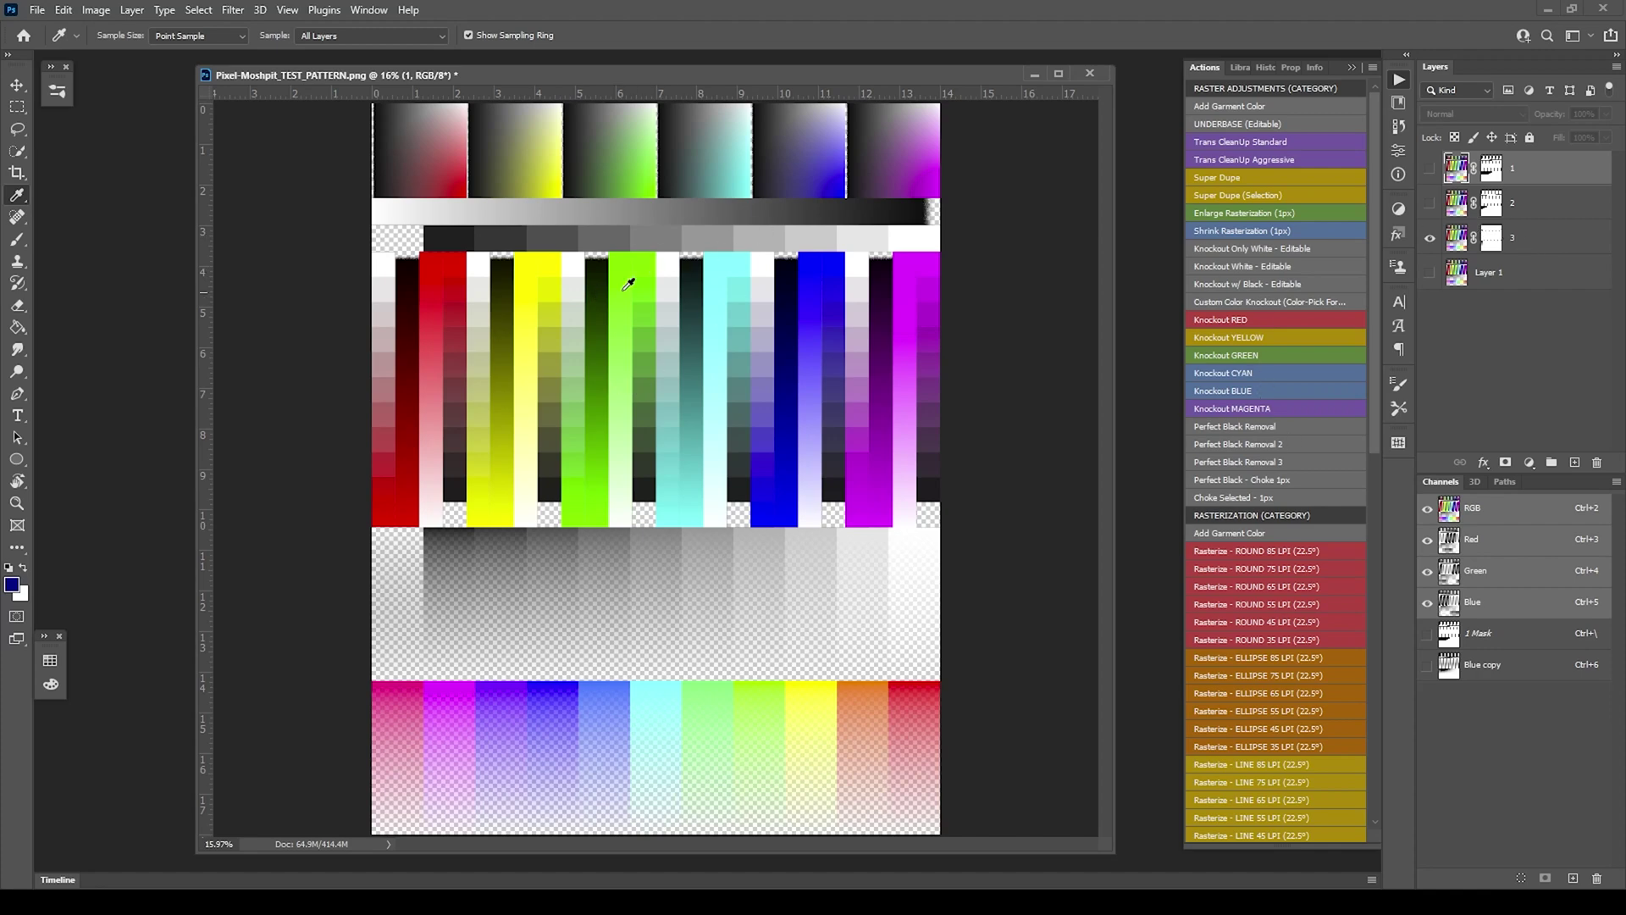
Zoom out with Ctrl+0 so the whole knocked-out test pattern fits the window
scroll(616, 259, "up", 10)
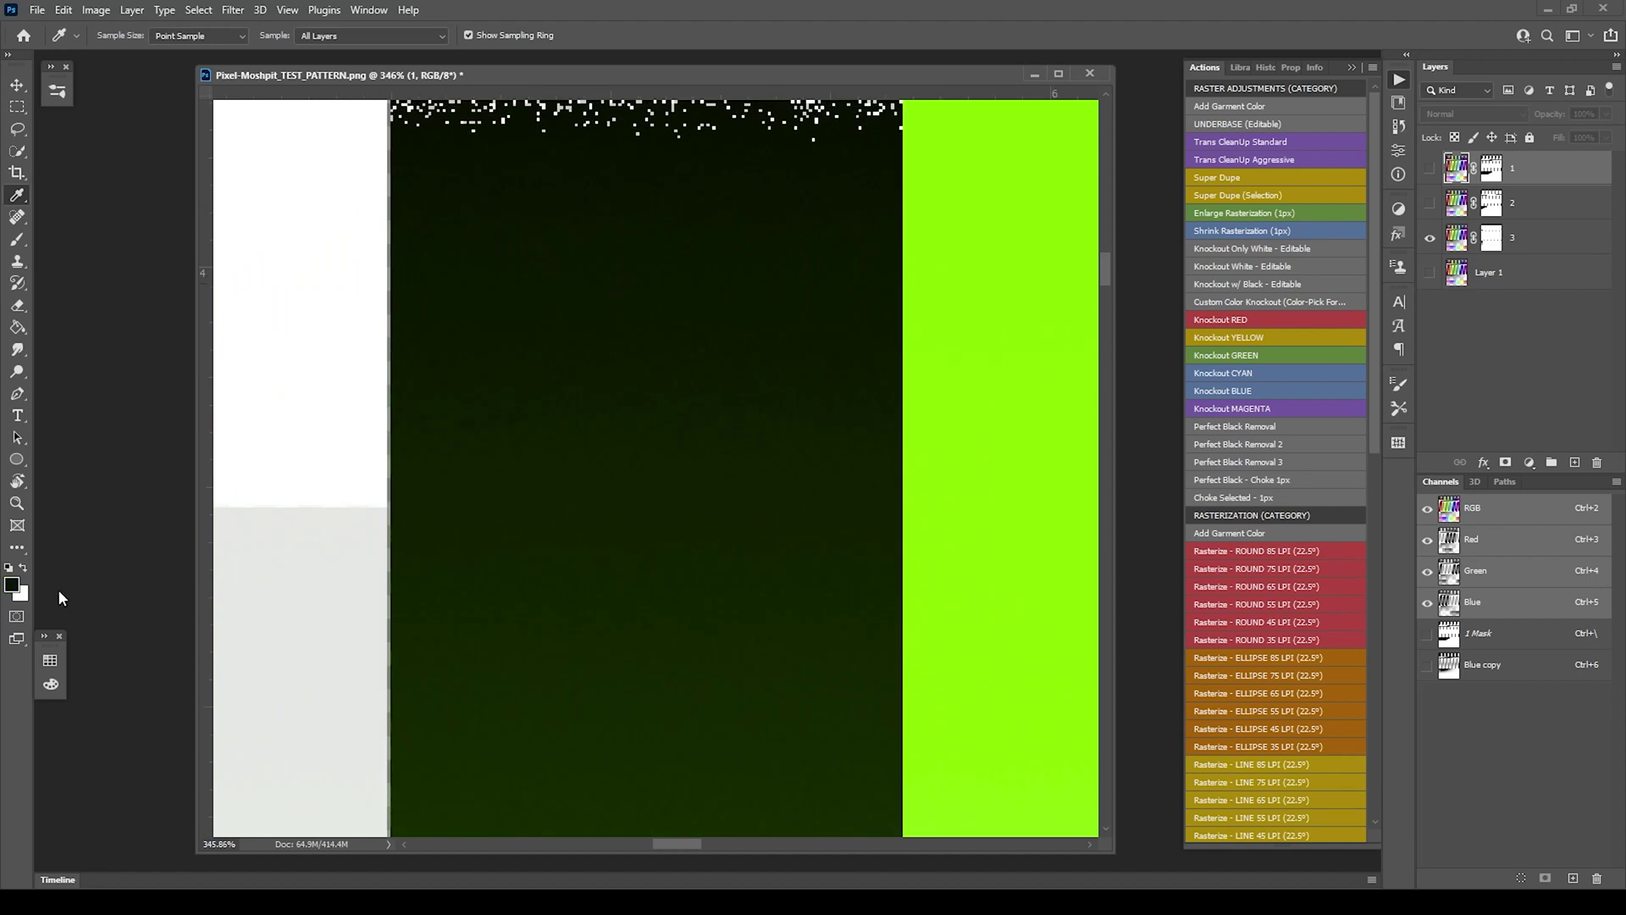
left_click(12, 584)
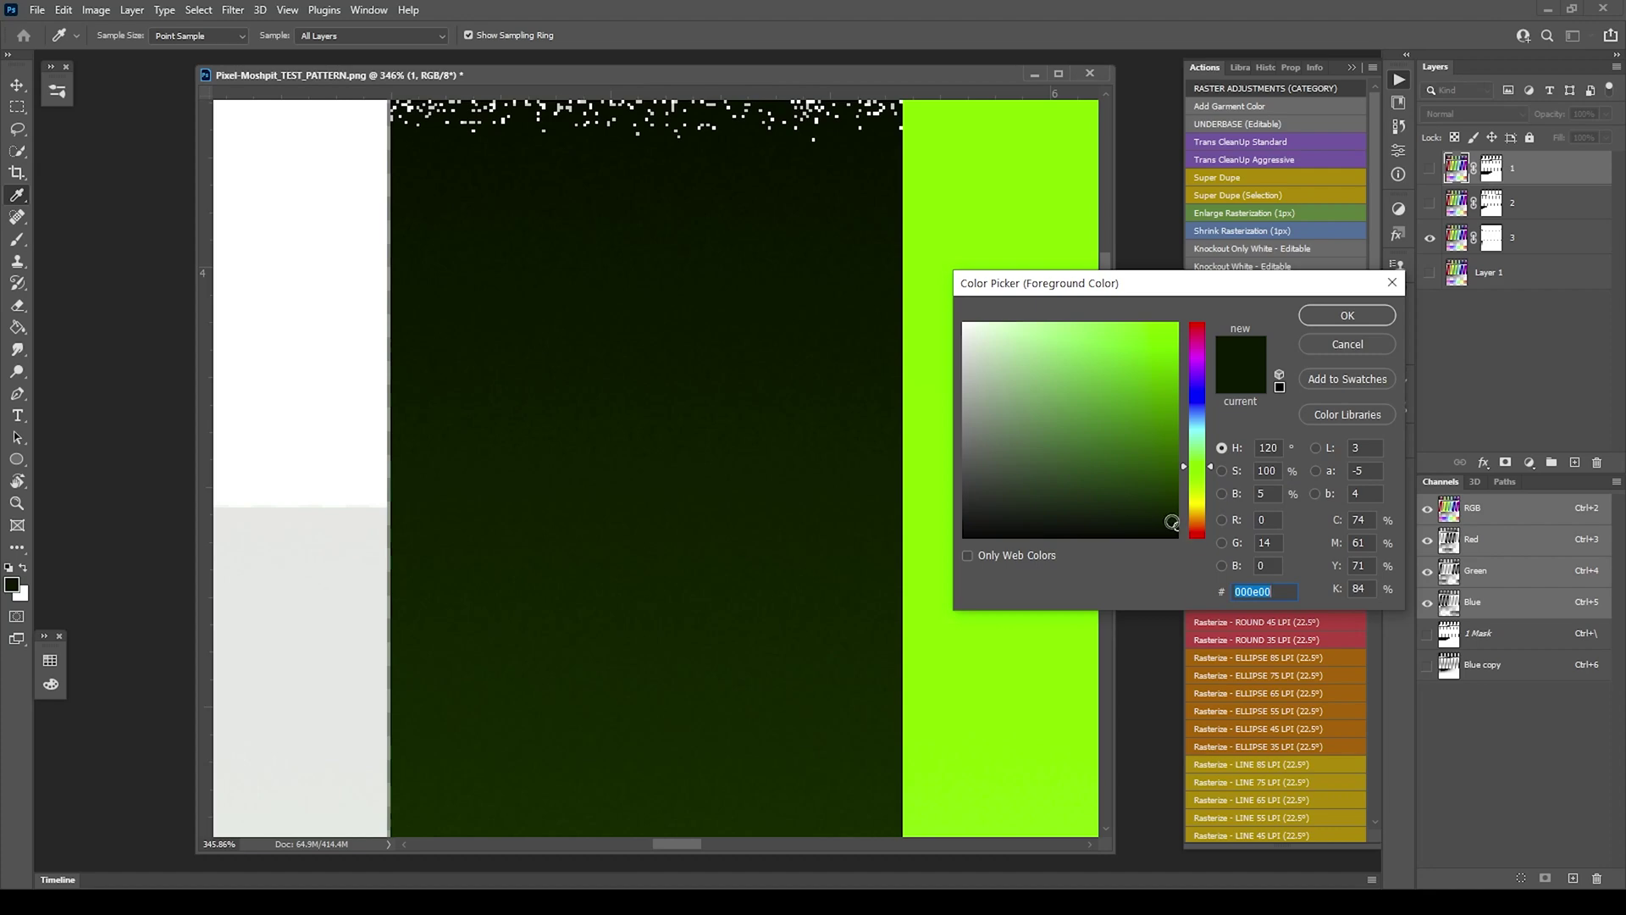
key("Return")
key("ctrl+0")
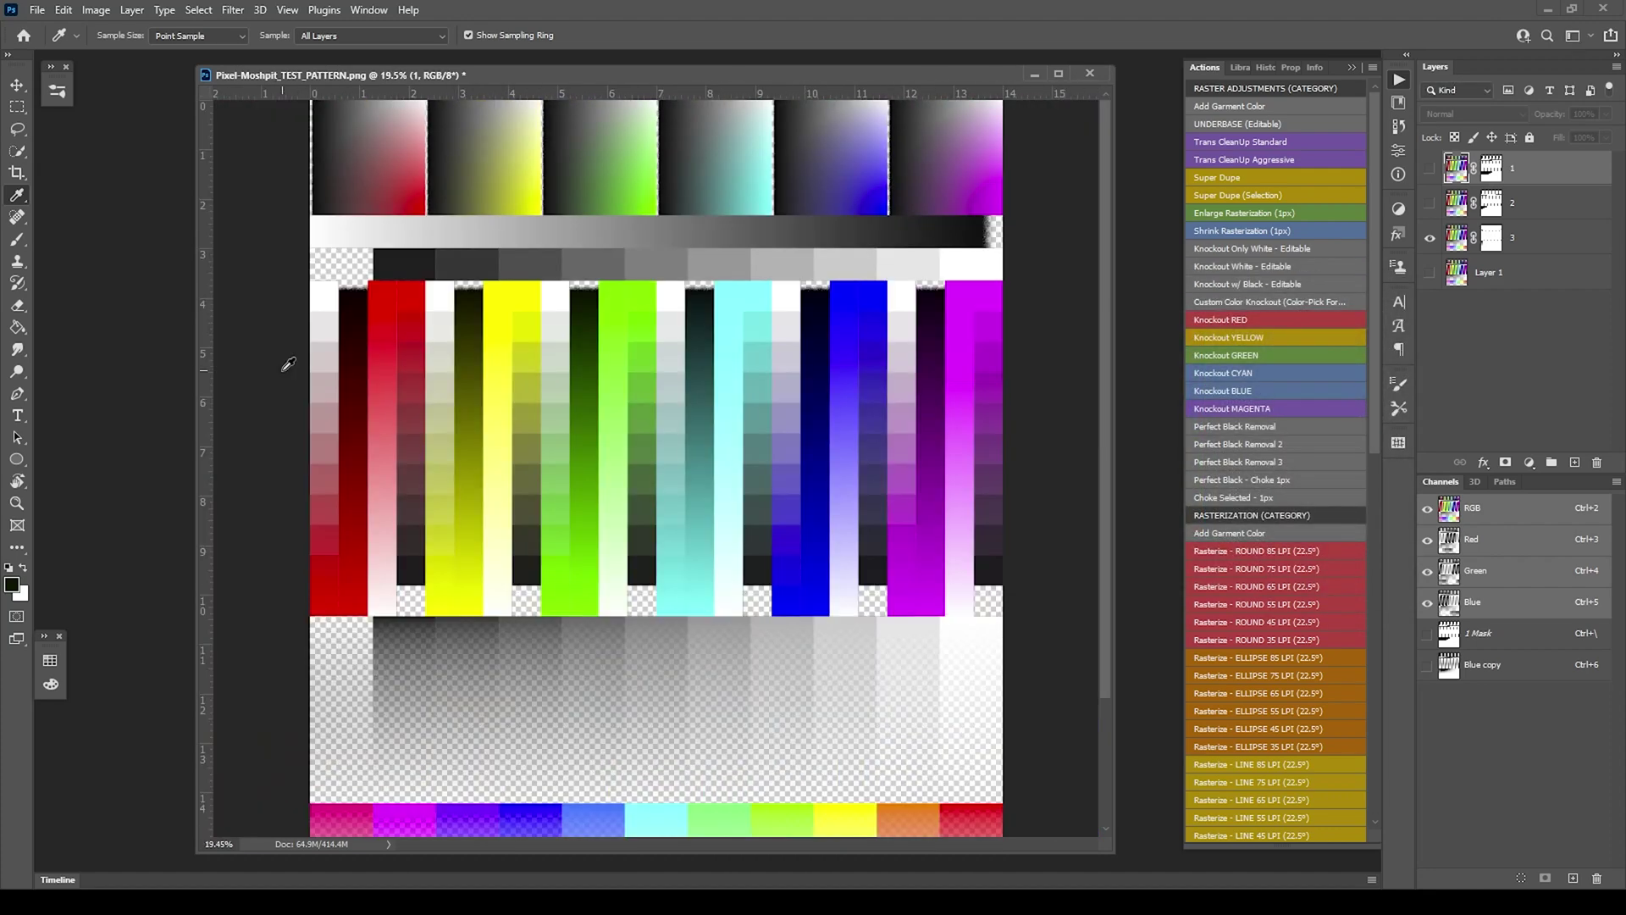
key("ctrl+0")
scroll(570, 360, "down", 1)
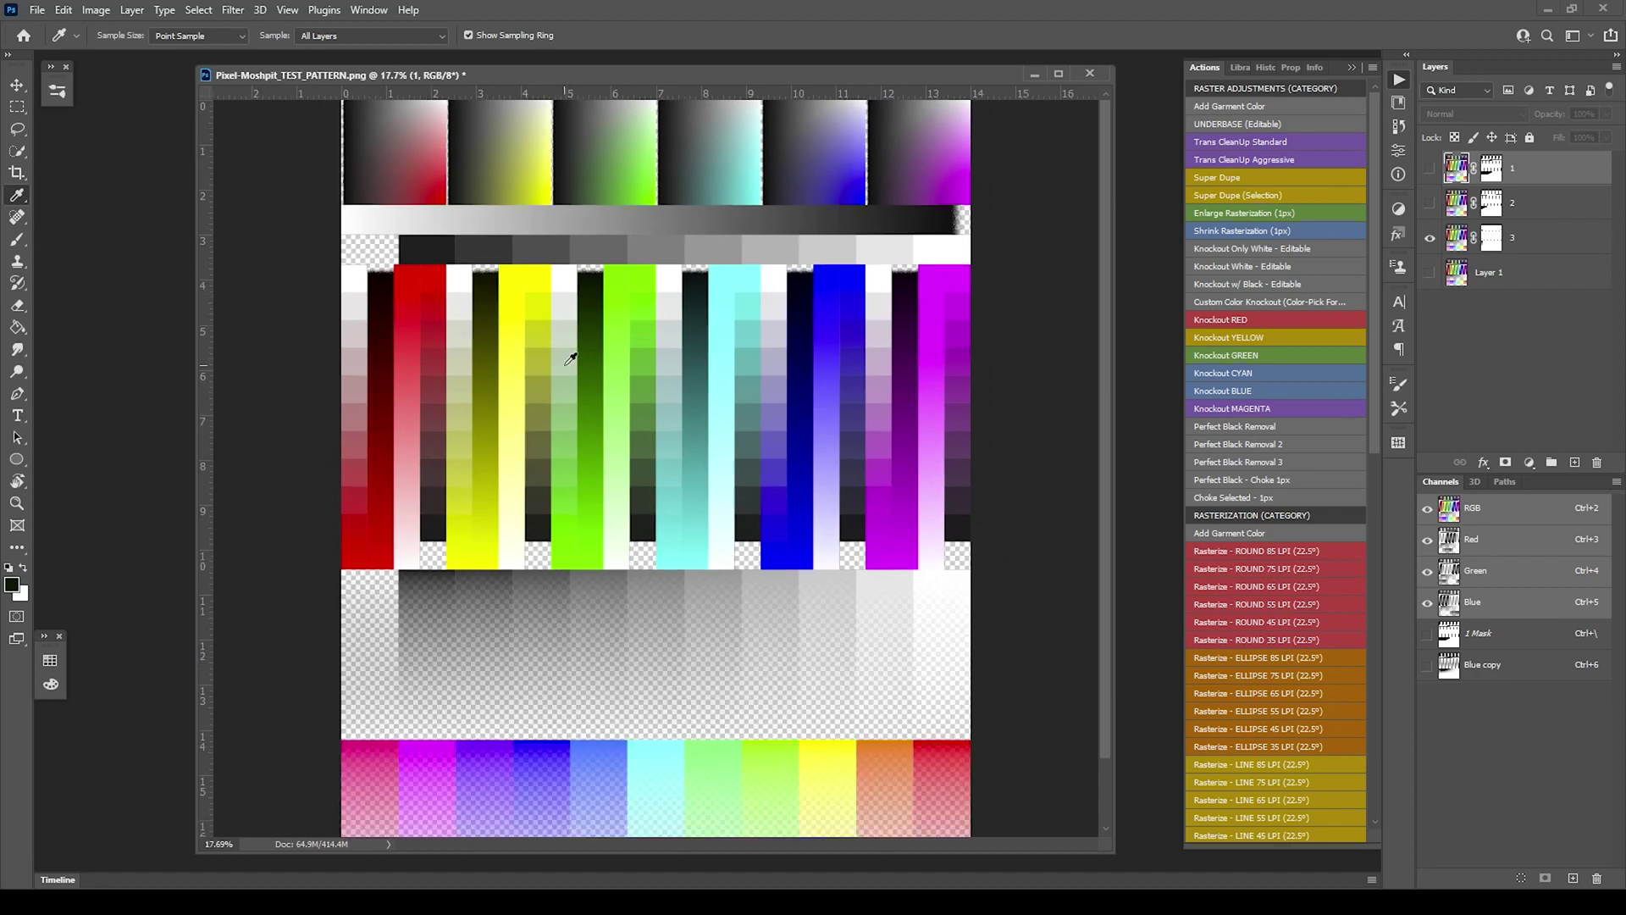
scroll(570, 359, "down", 2)
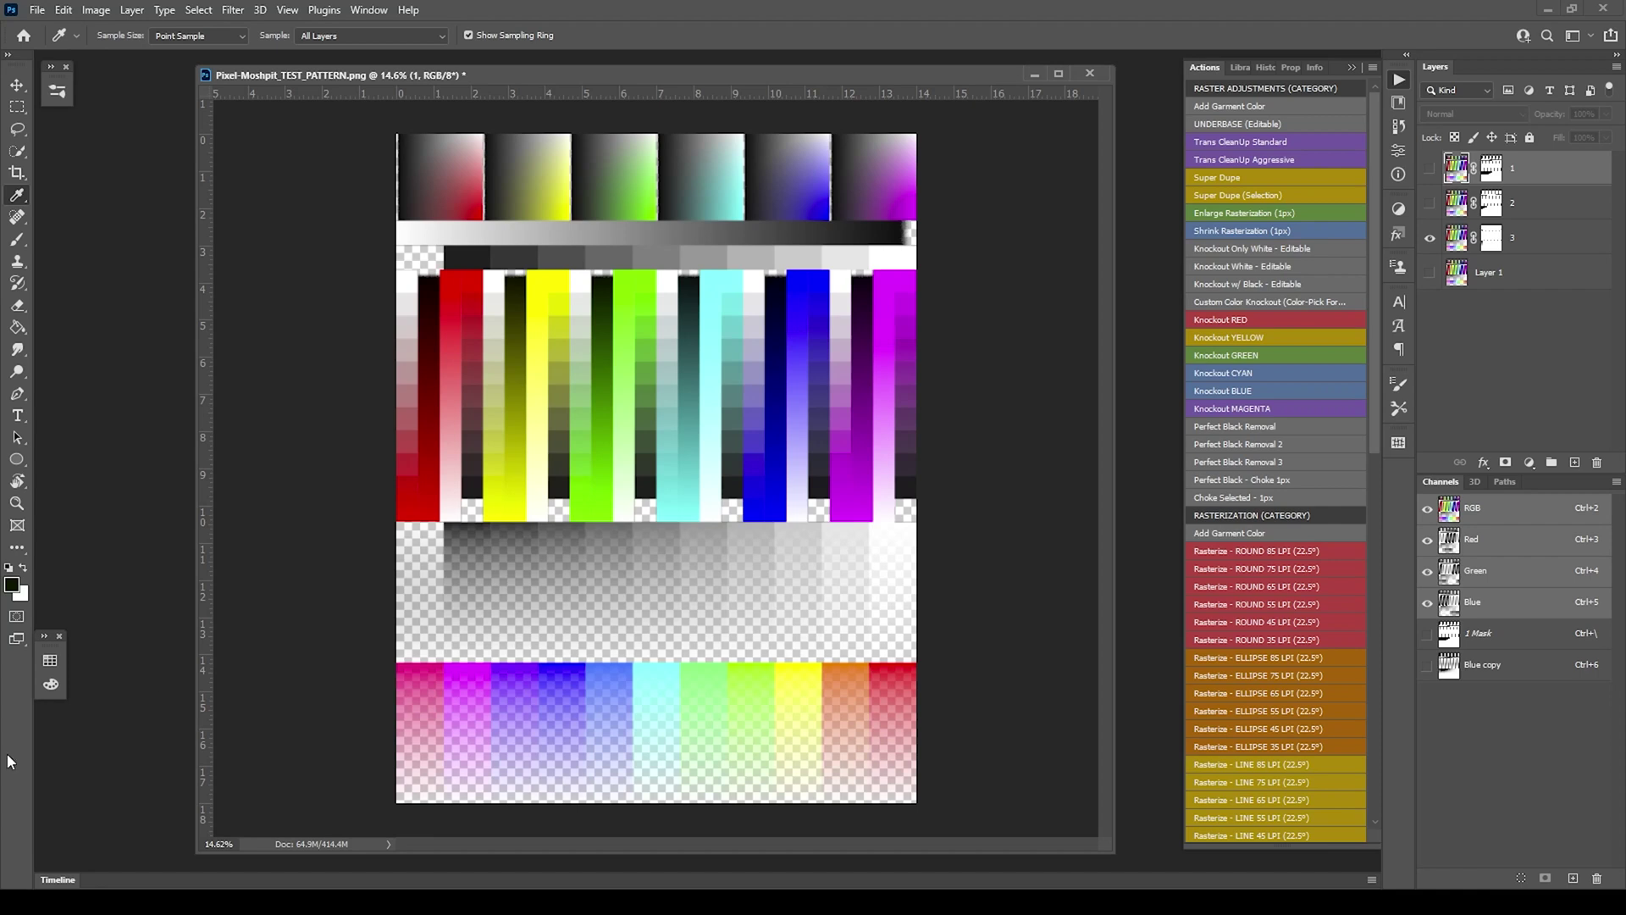
Select layers 1 and 2 together and drag them to the trash
left_click(1530, 244)
left_click(1538, 212)
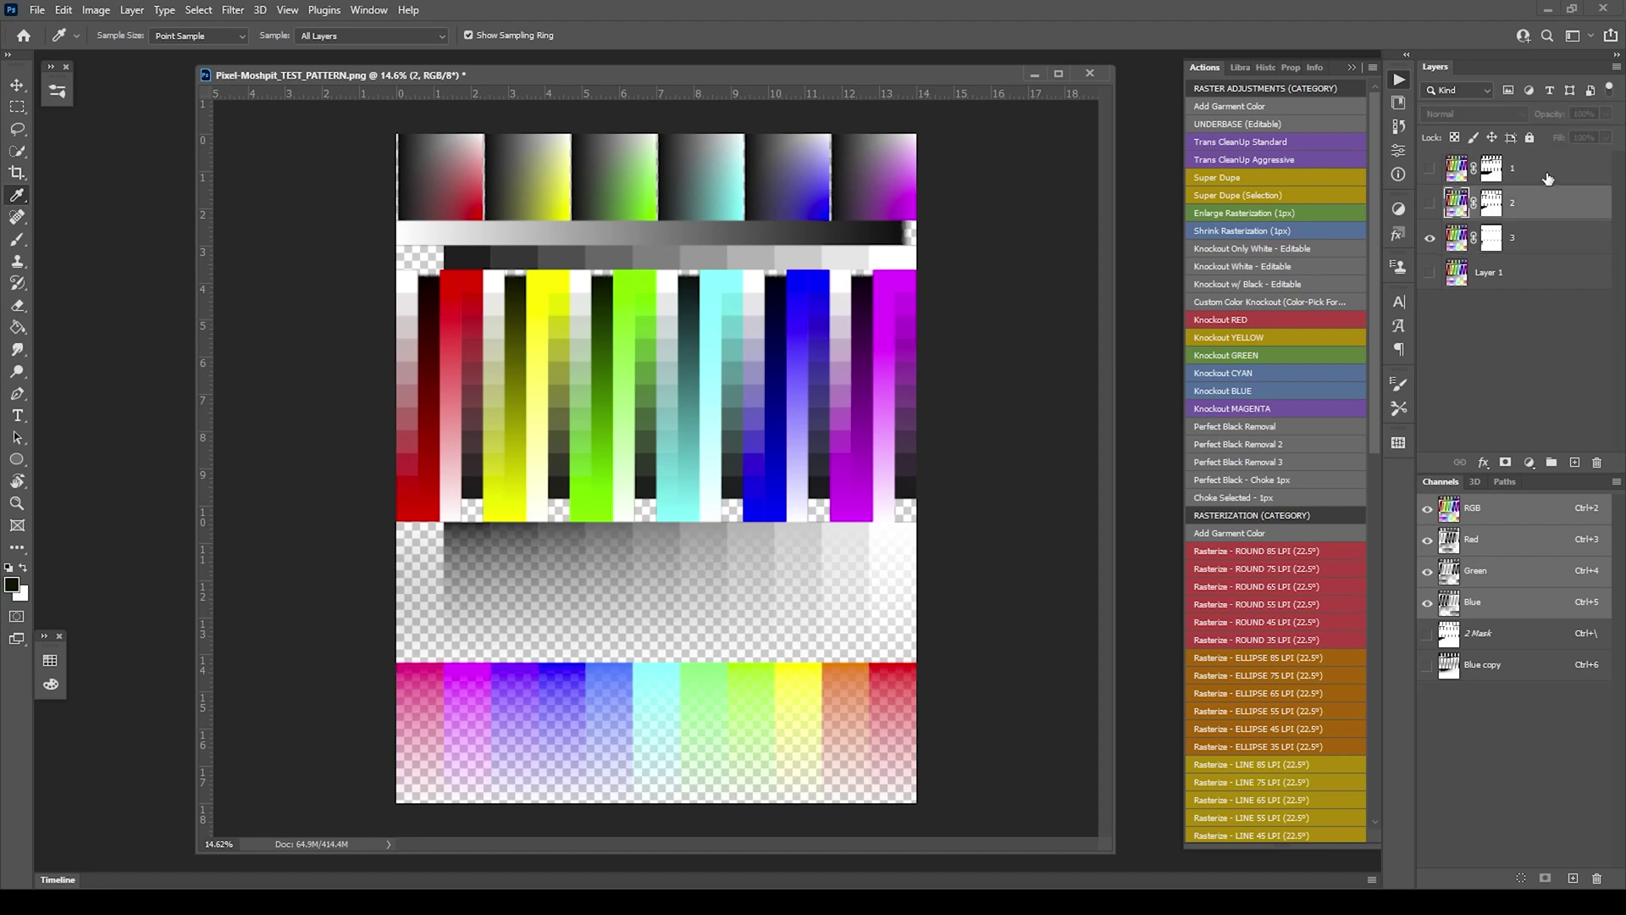
left_click(1549, 180, "shift")
left_click_drag(1546, 213, 1597, 466)
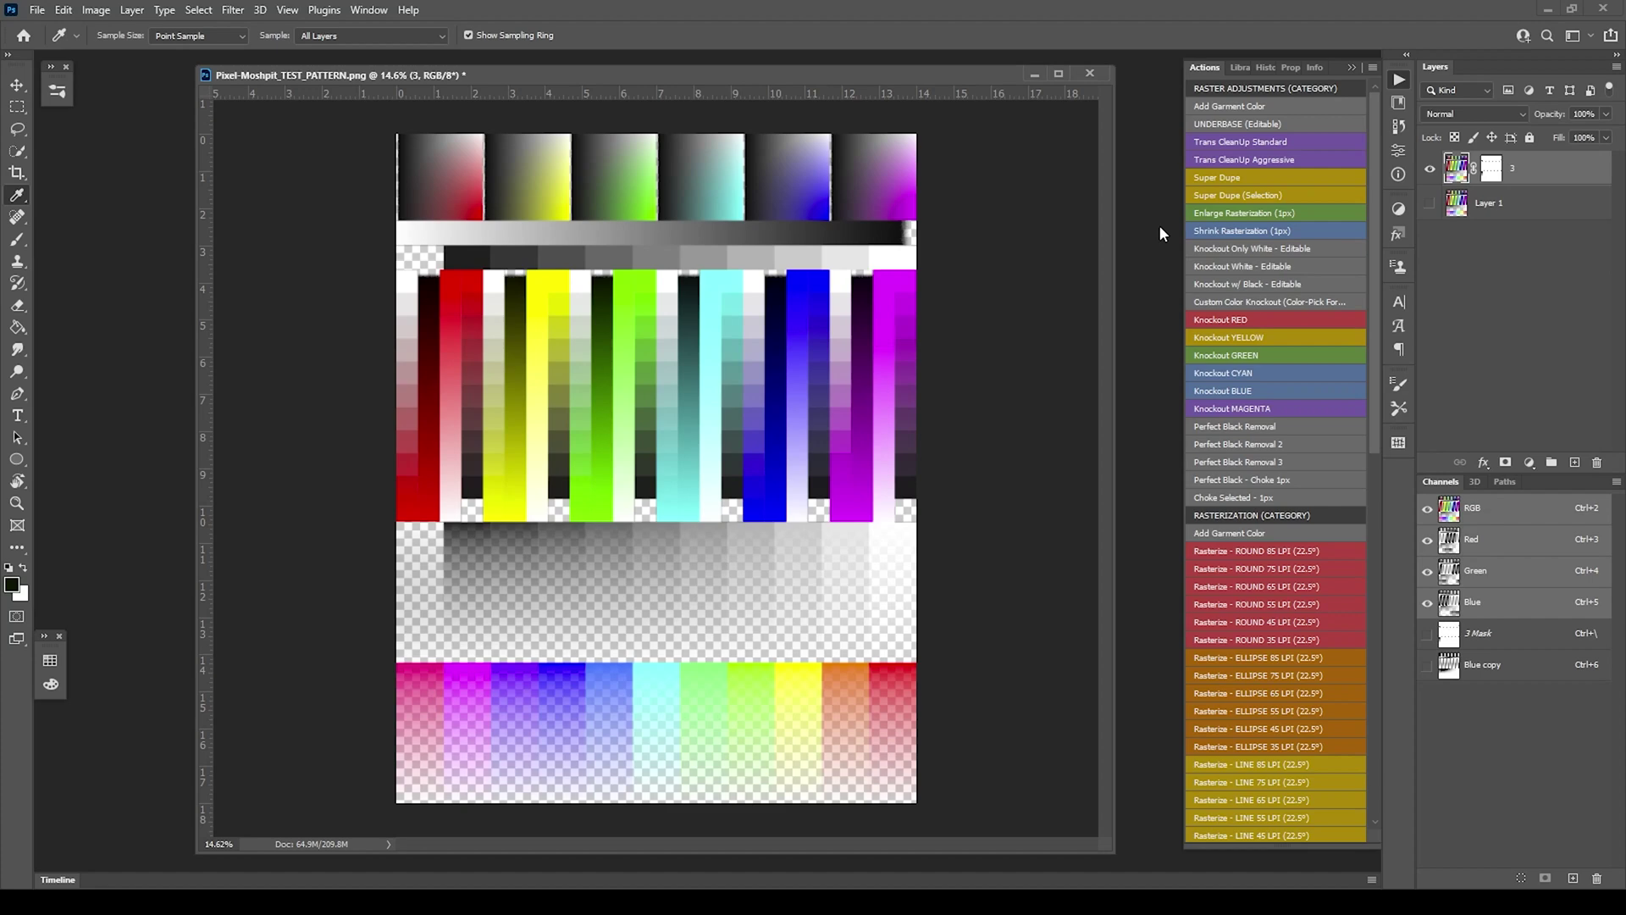
Zoom in on layer 3 to inspect the dithered edges of the knocked-out blacks
scroll(392, 227, "up", 10)
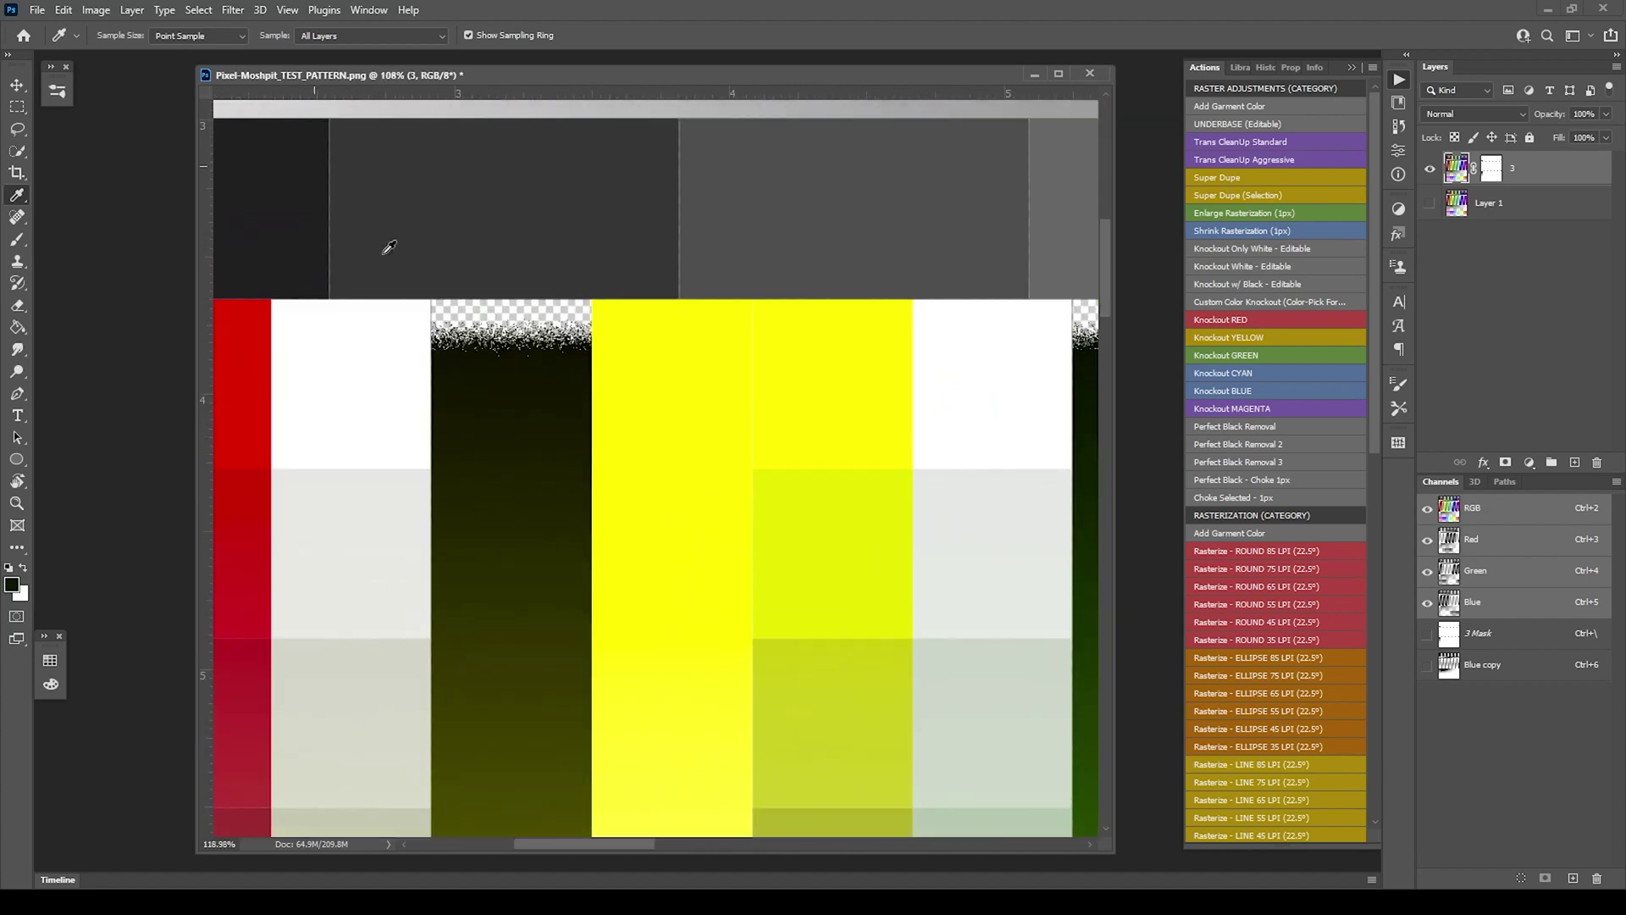
scroll(535, 248, "up", 1)
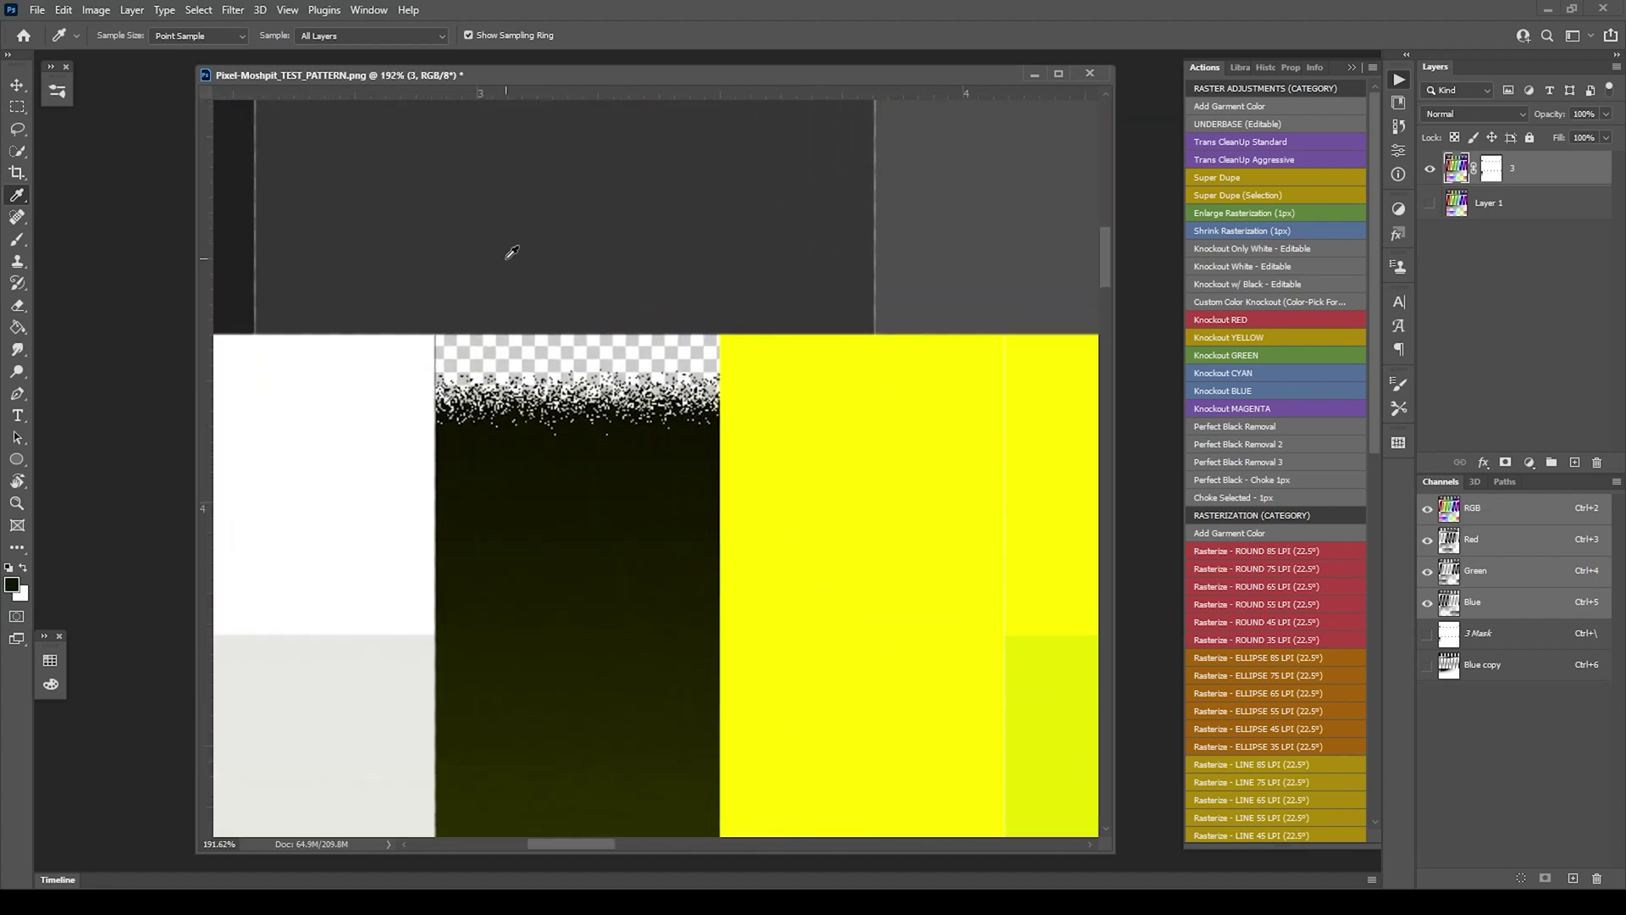
scroll(510, 251, "up", 1)
scroll(511, 251, "down", 2)
scroll(475, 337, "up", 1)
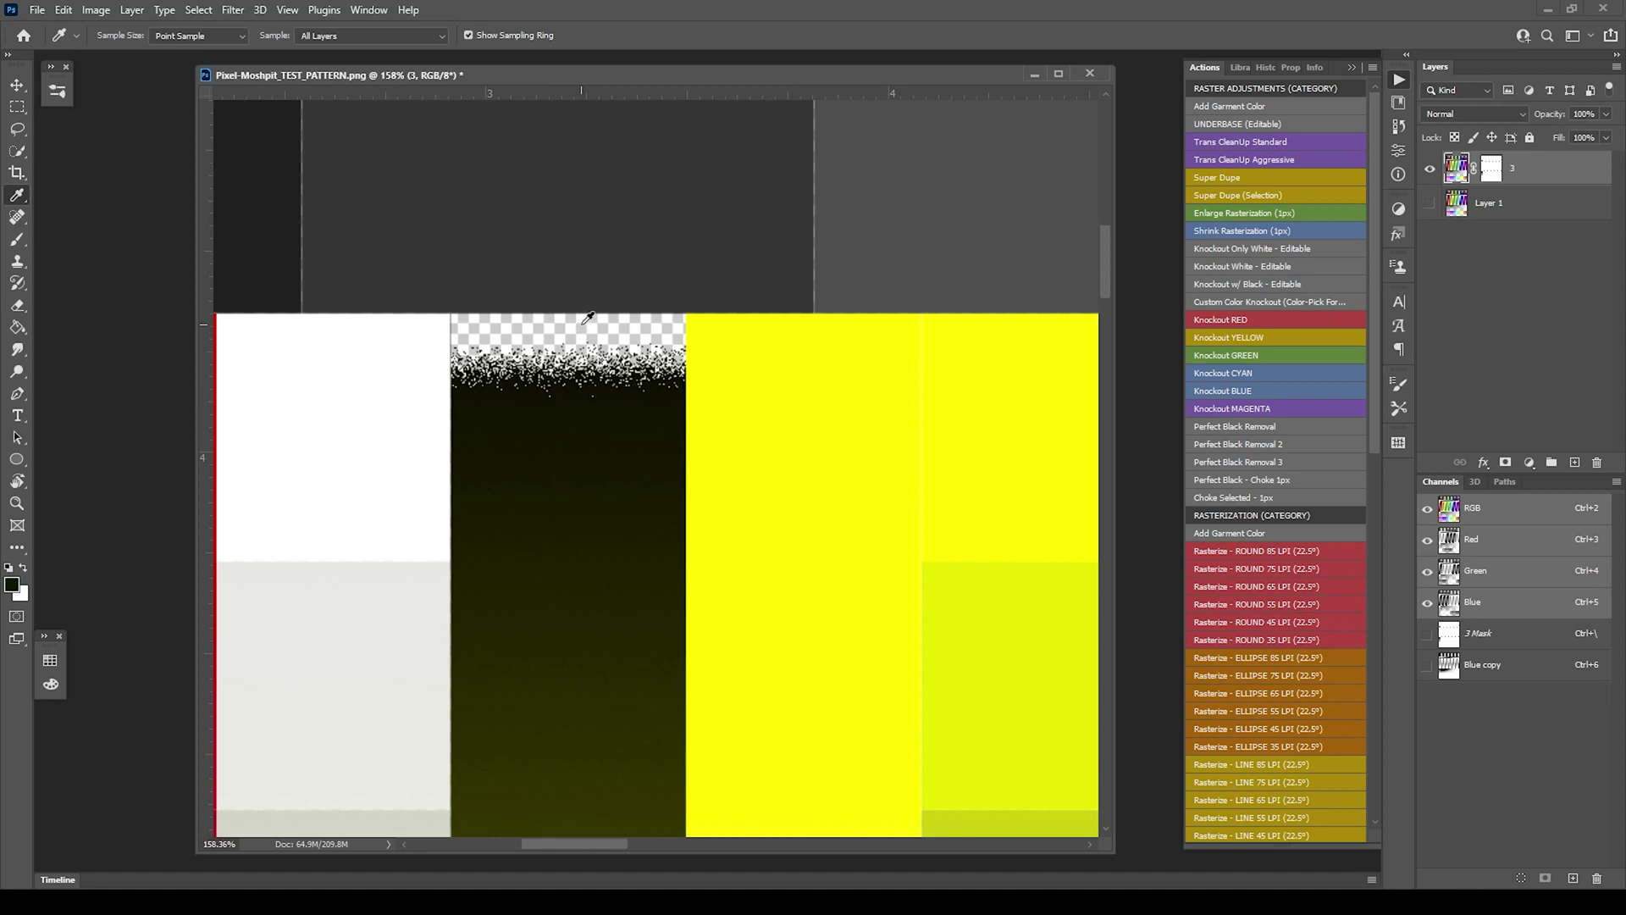
scroll(588, 317, "down", 1)
scroll(588, 317, "up", 1)
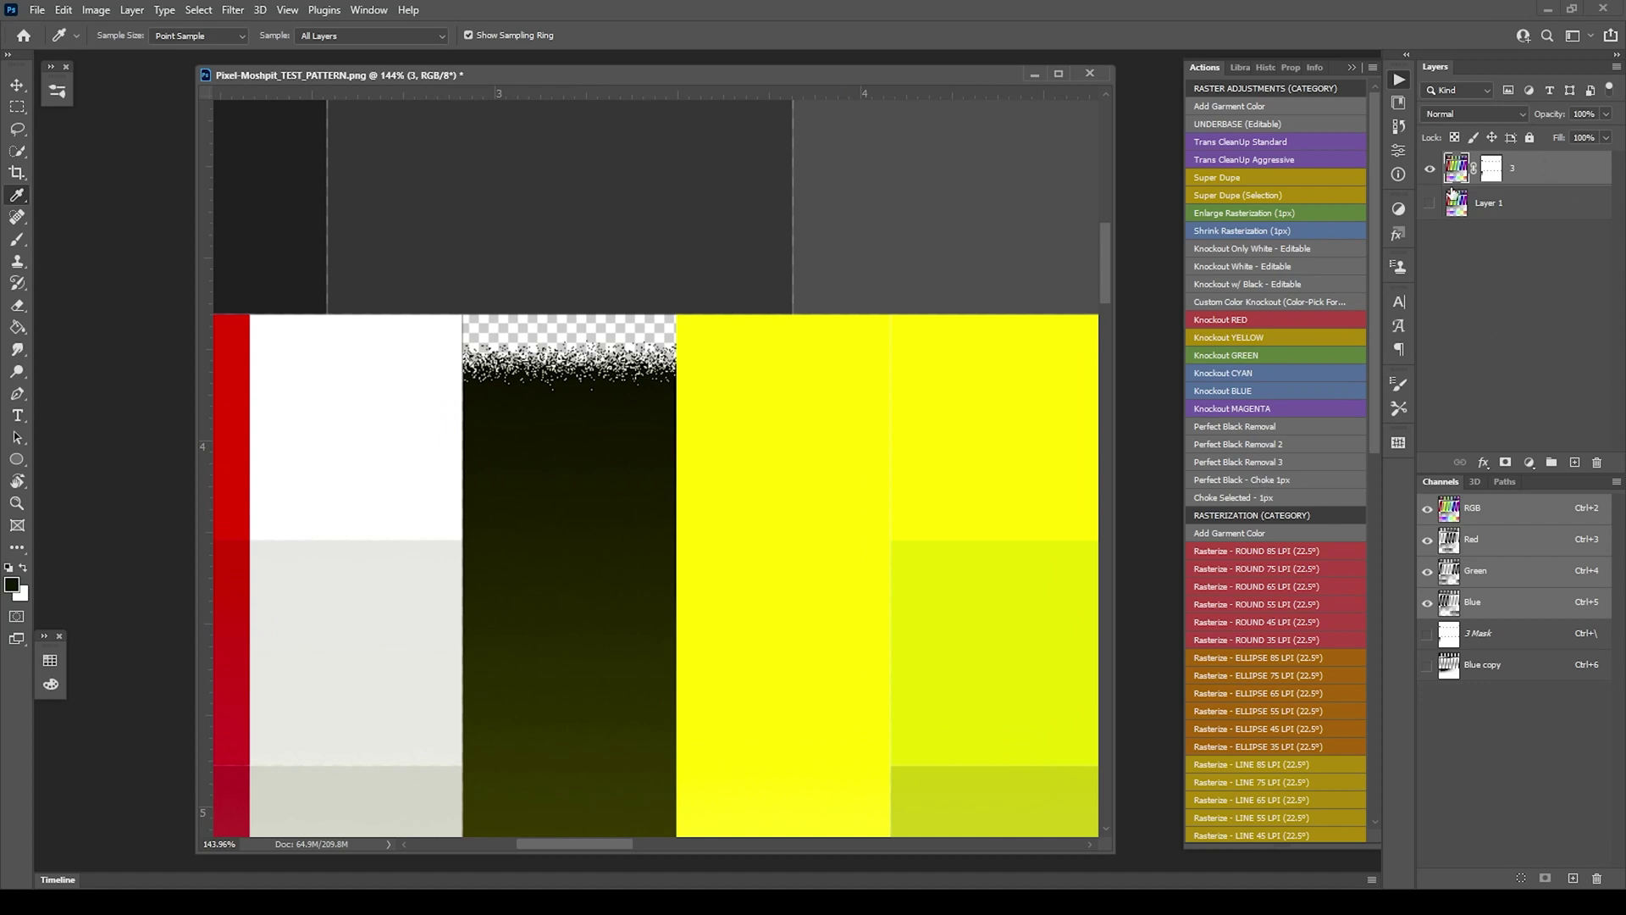
scroll(450, 345, "up", 3)
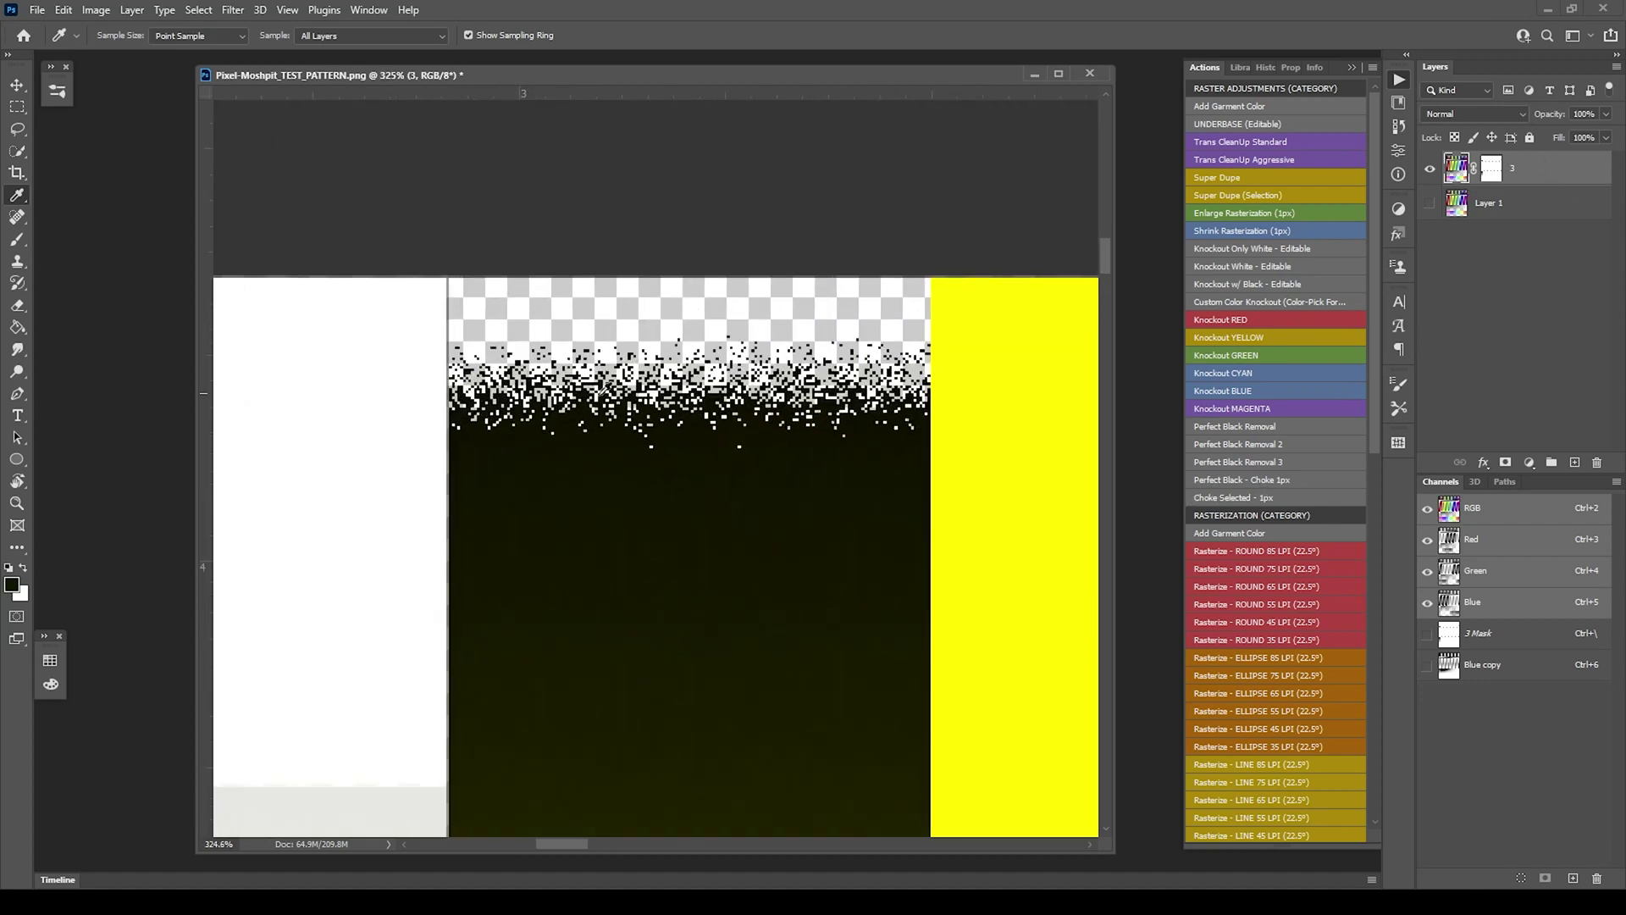
scroll(657, 449, "down", 1)
scroll(529, 381, "down", 2)
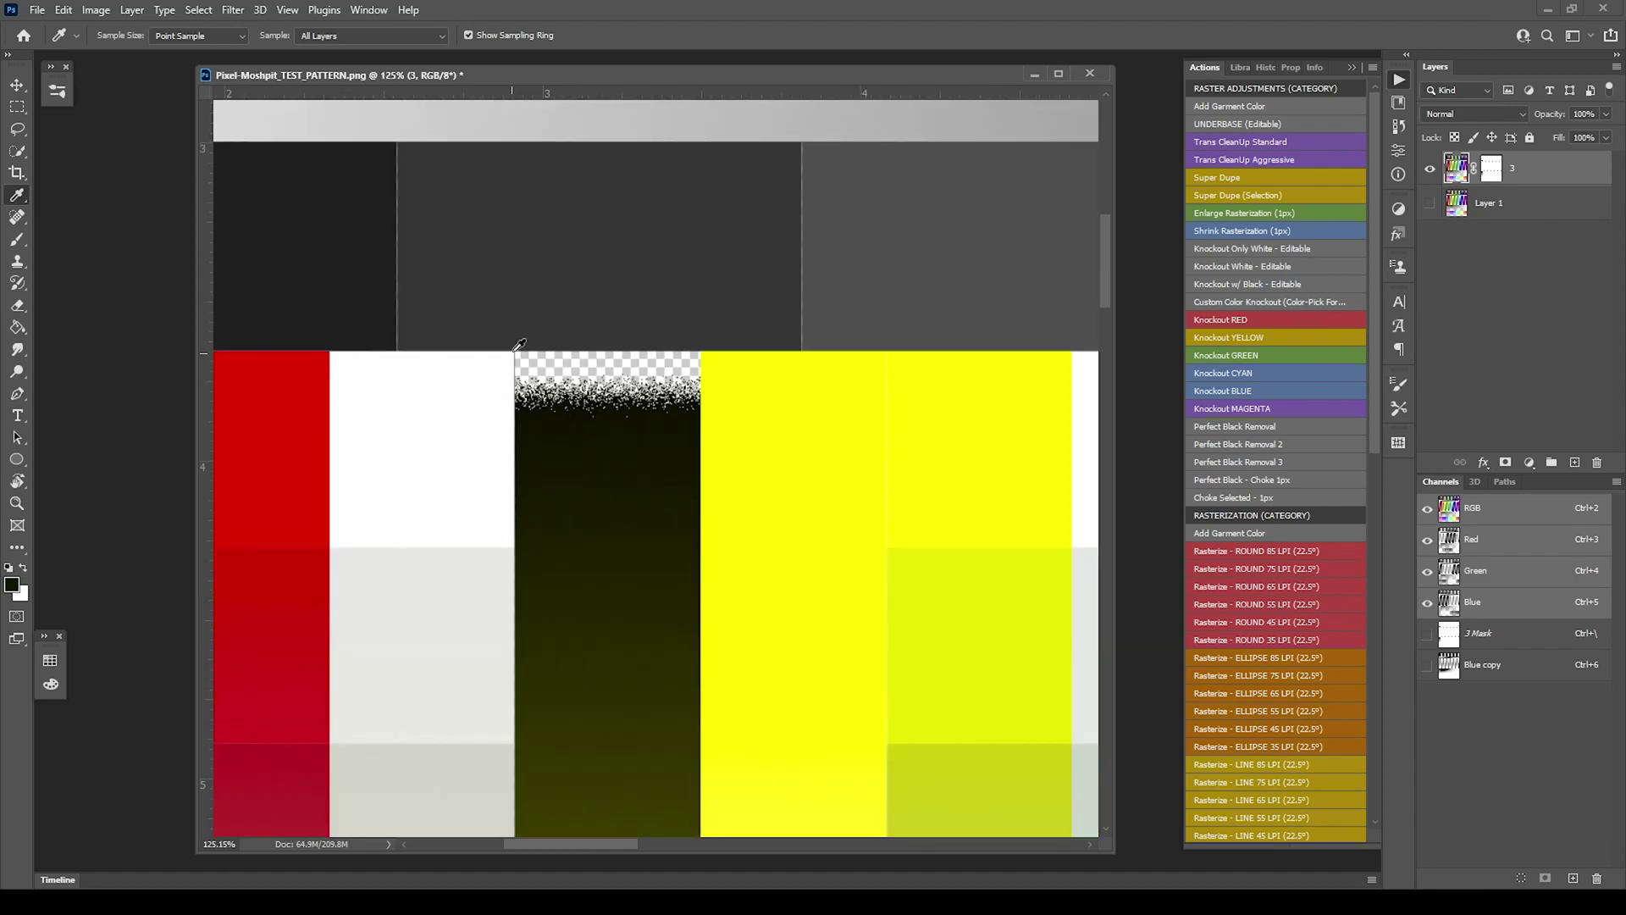
scroll(519, 344, "up", 10)
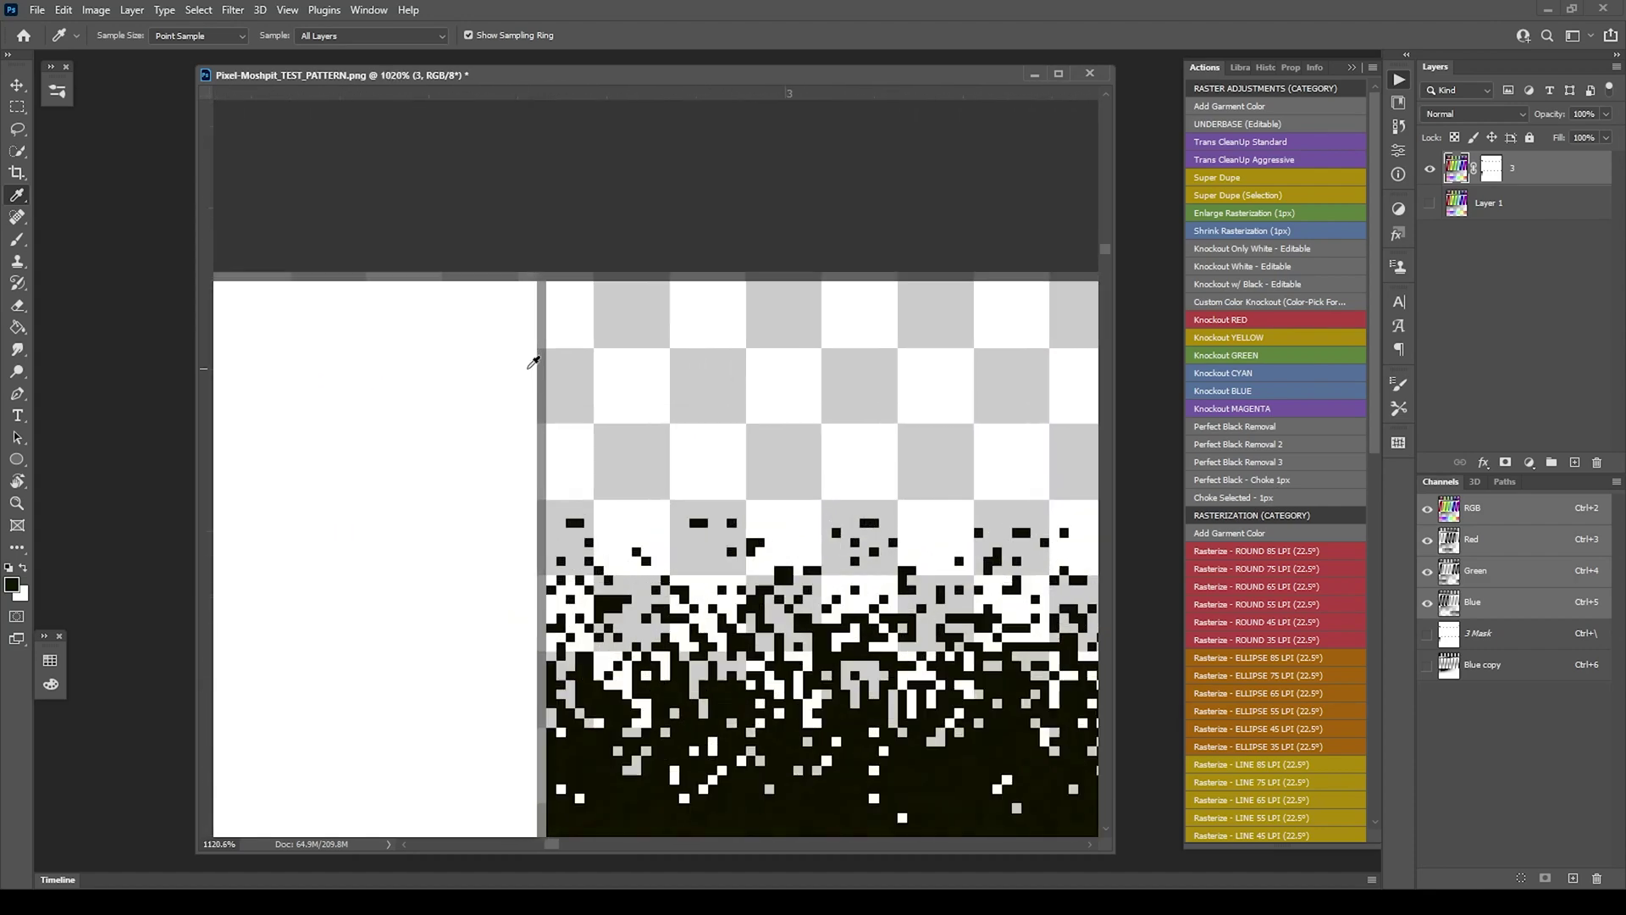
scroll(533, 363, "up", 1)
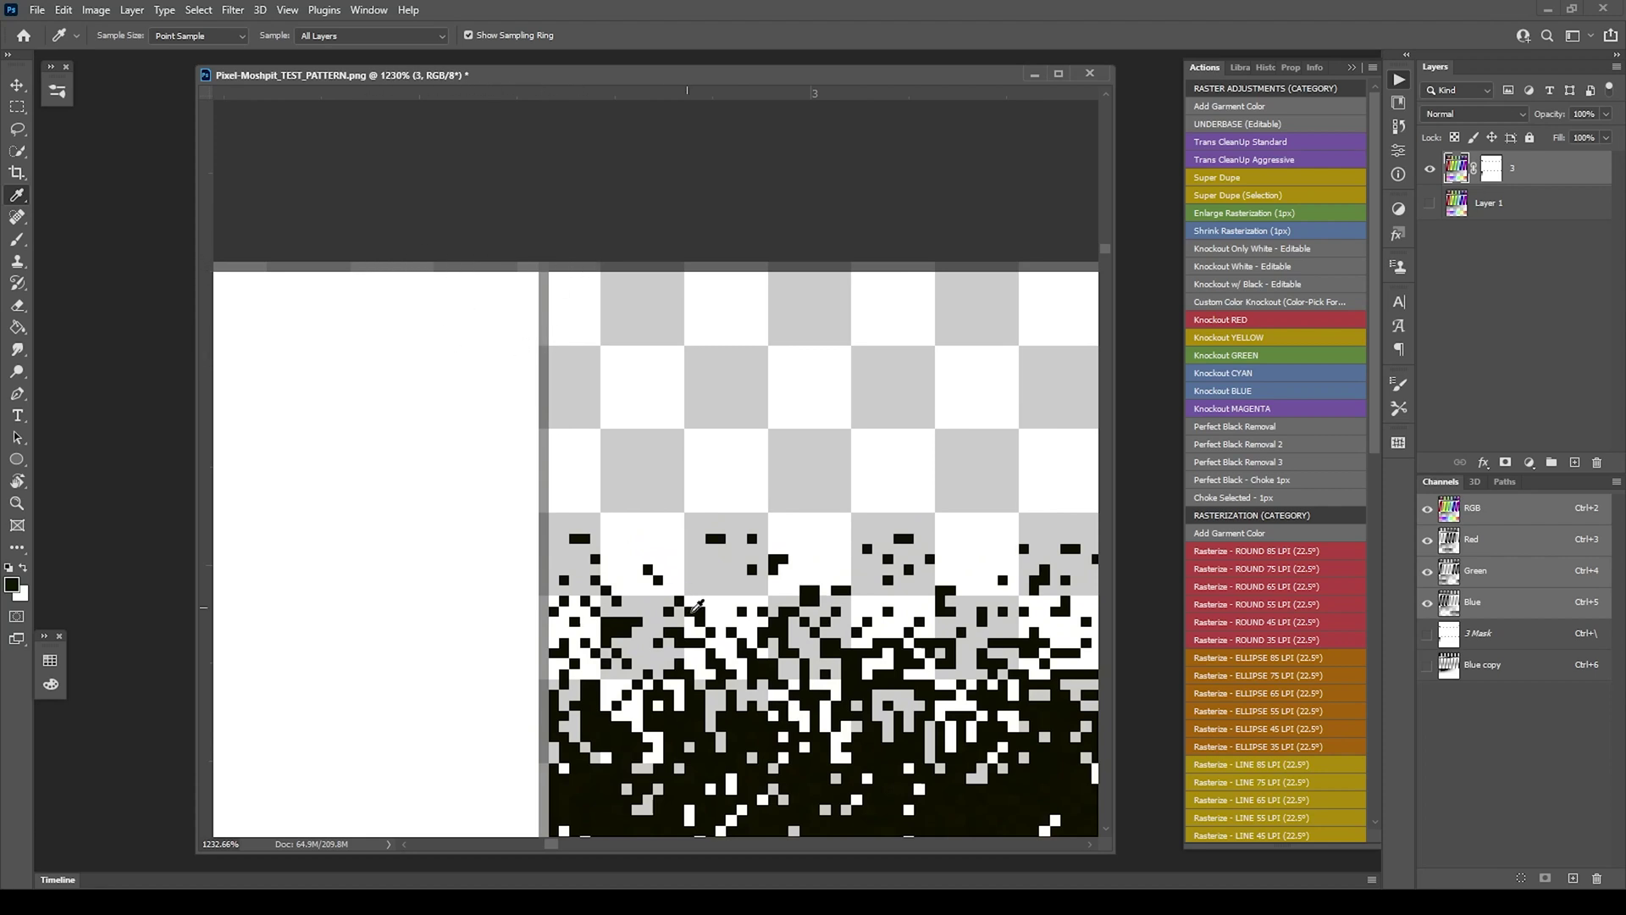
scroll(777, 458, "down", 4)
scroll(885, 584, "down", 2)
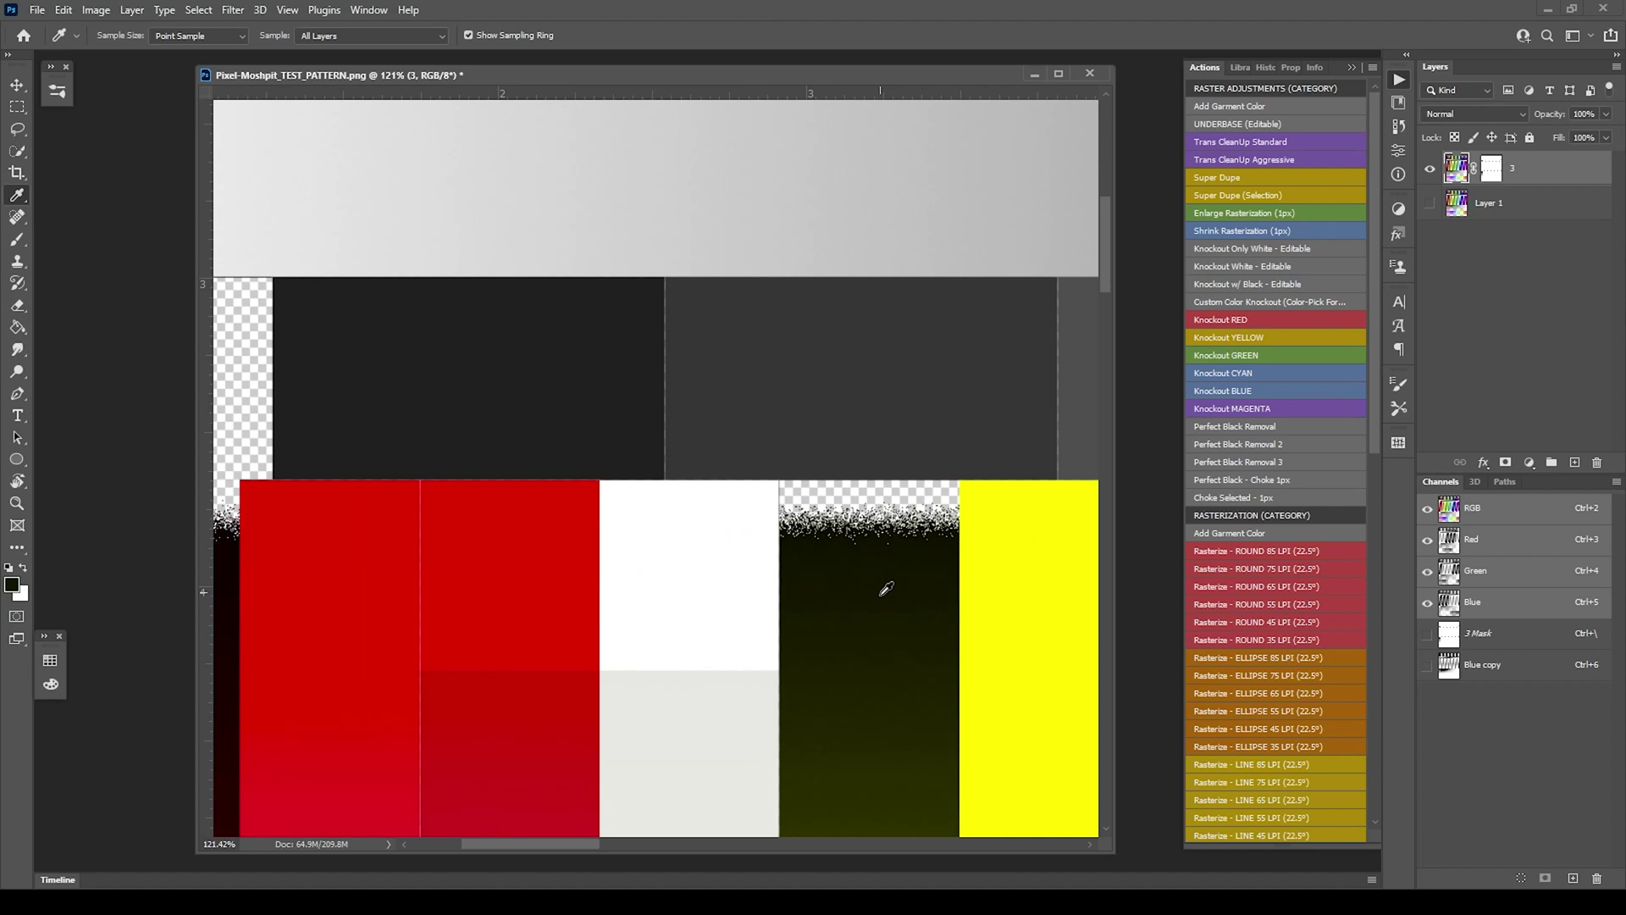
scroll(889, 576, "up", 5)
scroll(730, 467, "up", 1)
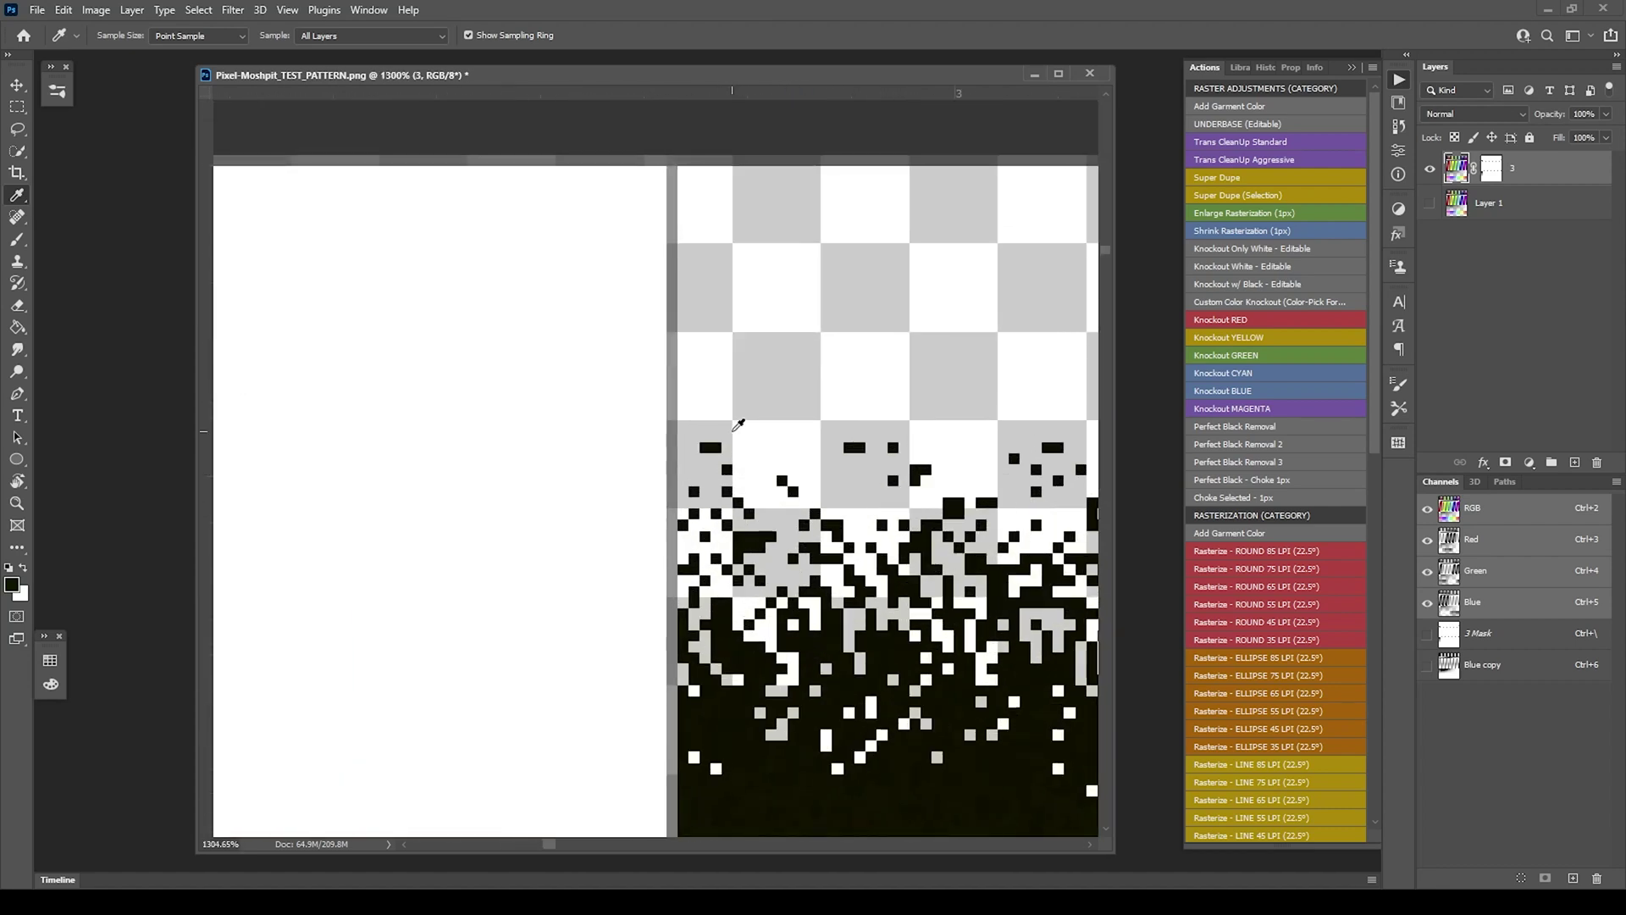
Run 'Perfect Black - Choke 1px' twice, zooming in to check the tightened black edges
left_click(1303, 479)
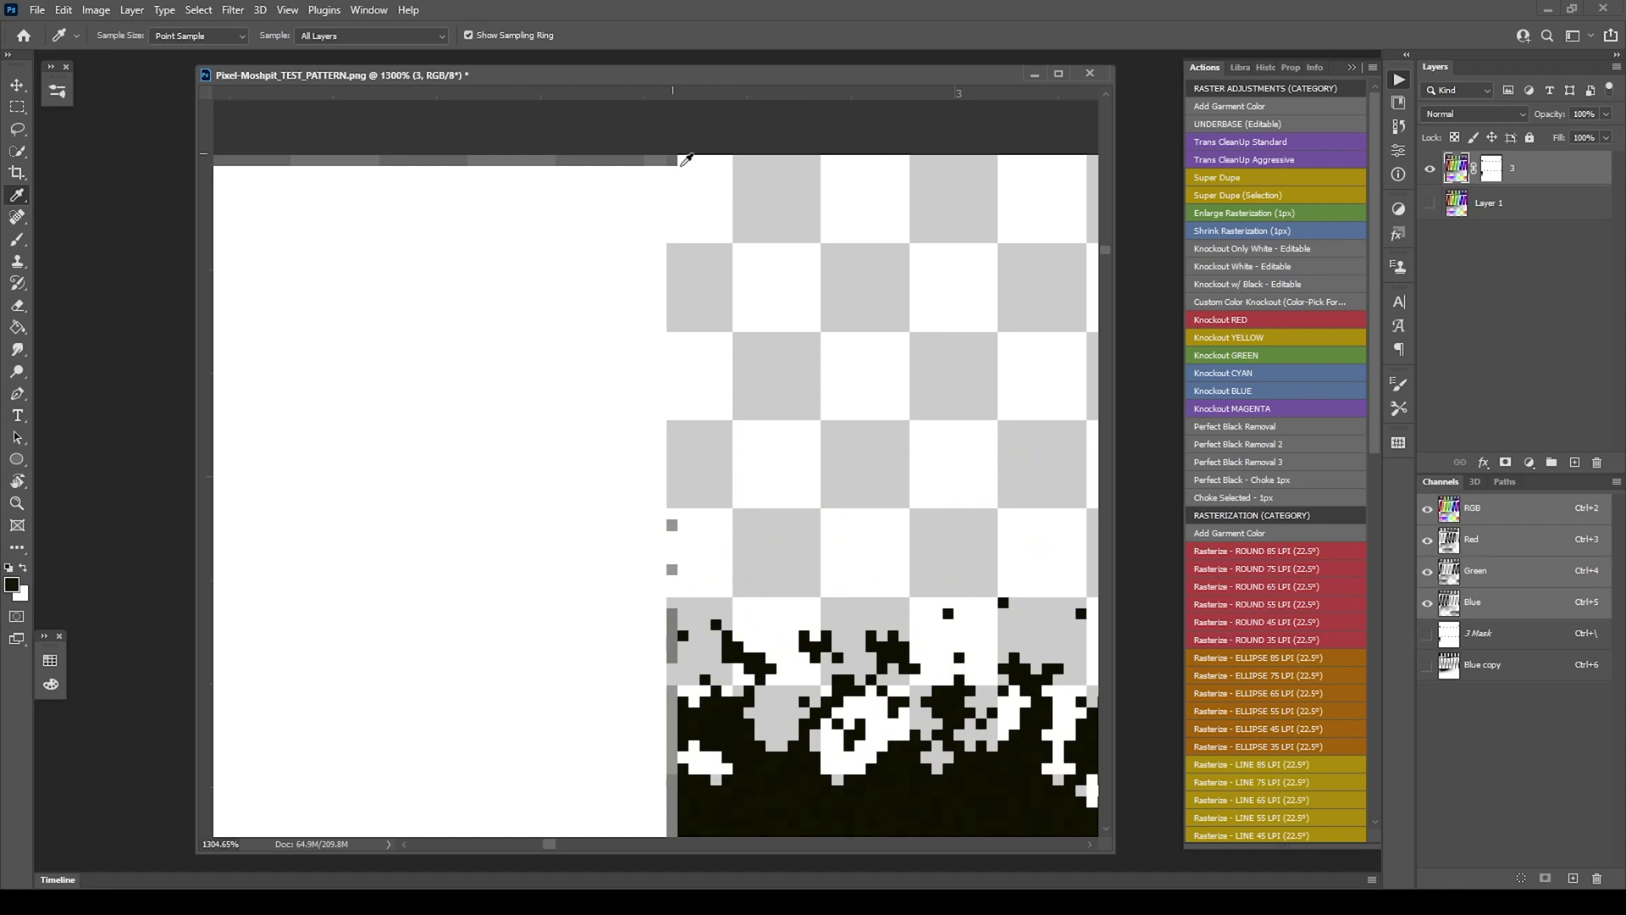
scroll(678, 152, "down", 15)
scroll(760, 347, "down", 1)
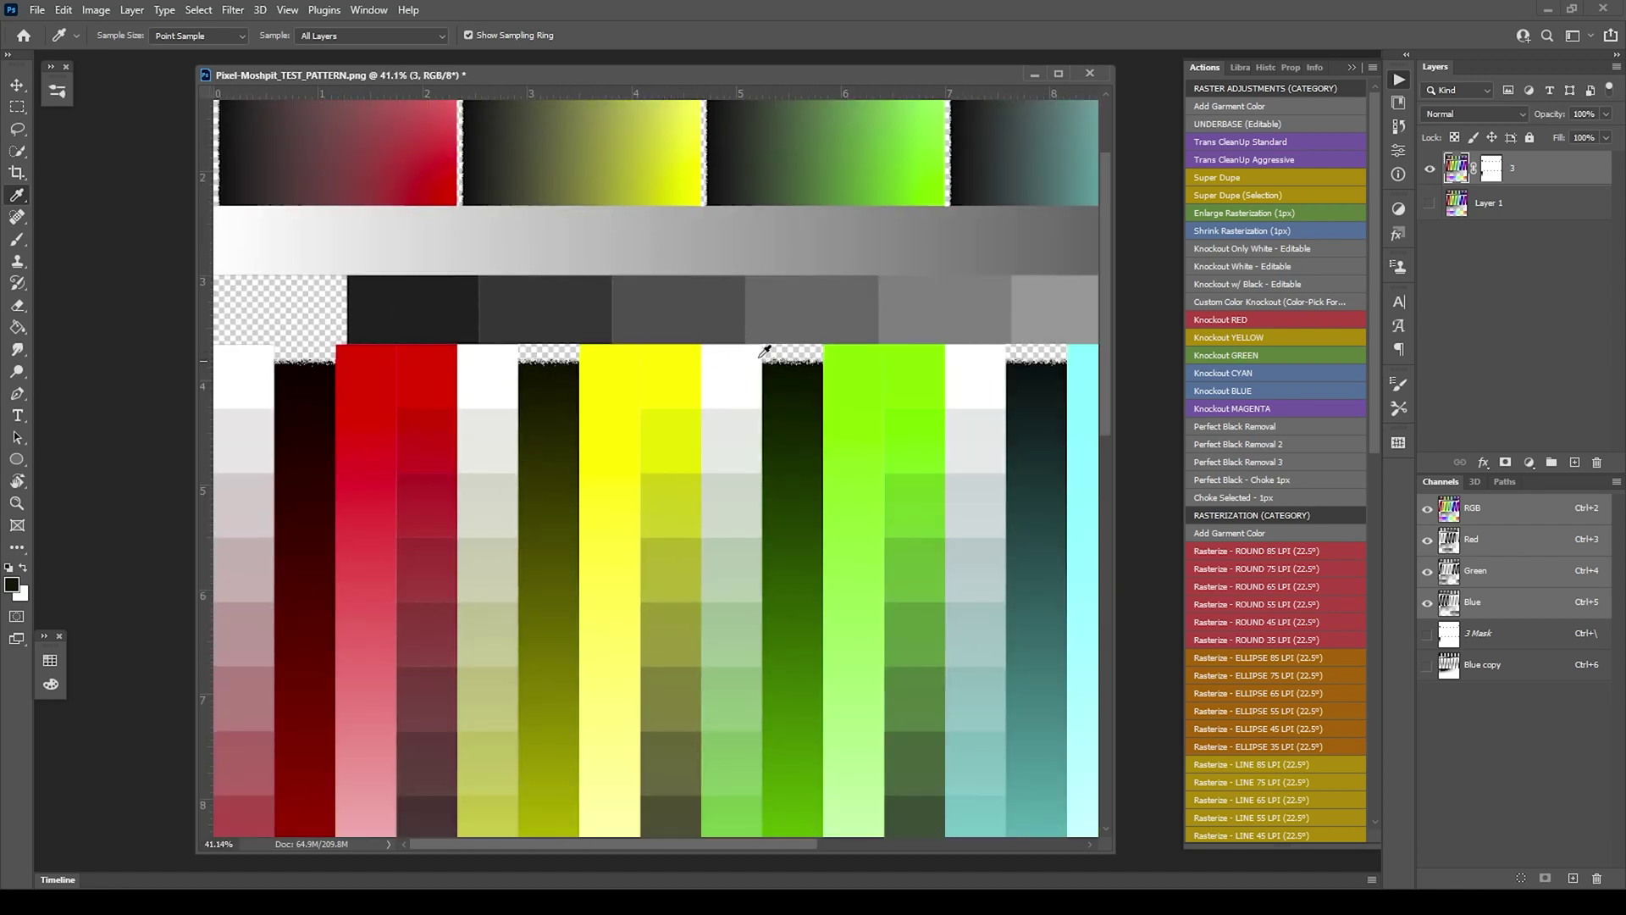
scroll(760, 349, "up", 10)
scroll(572, 315, "down", 12)
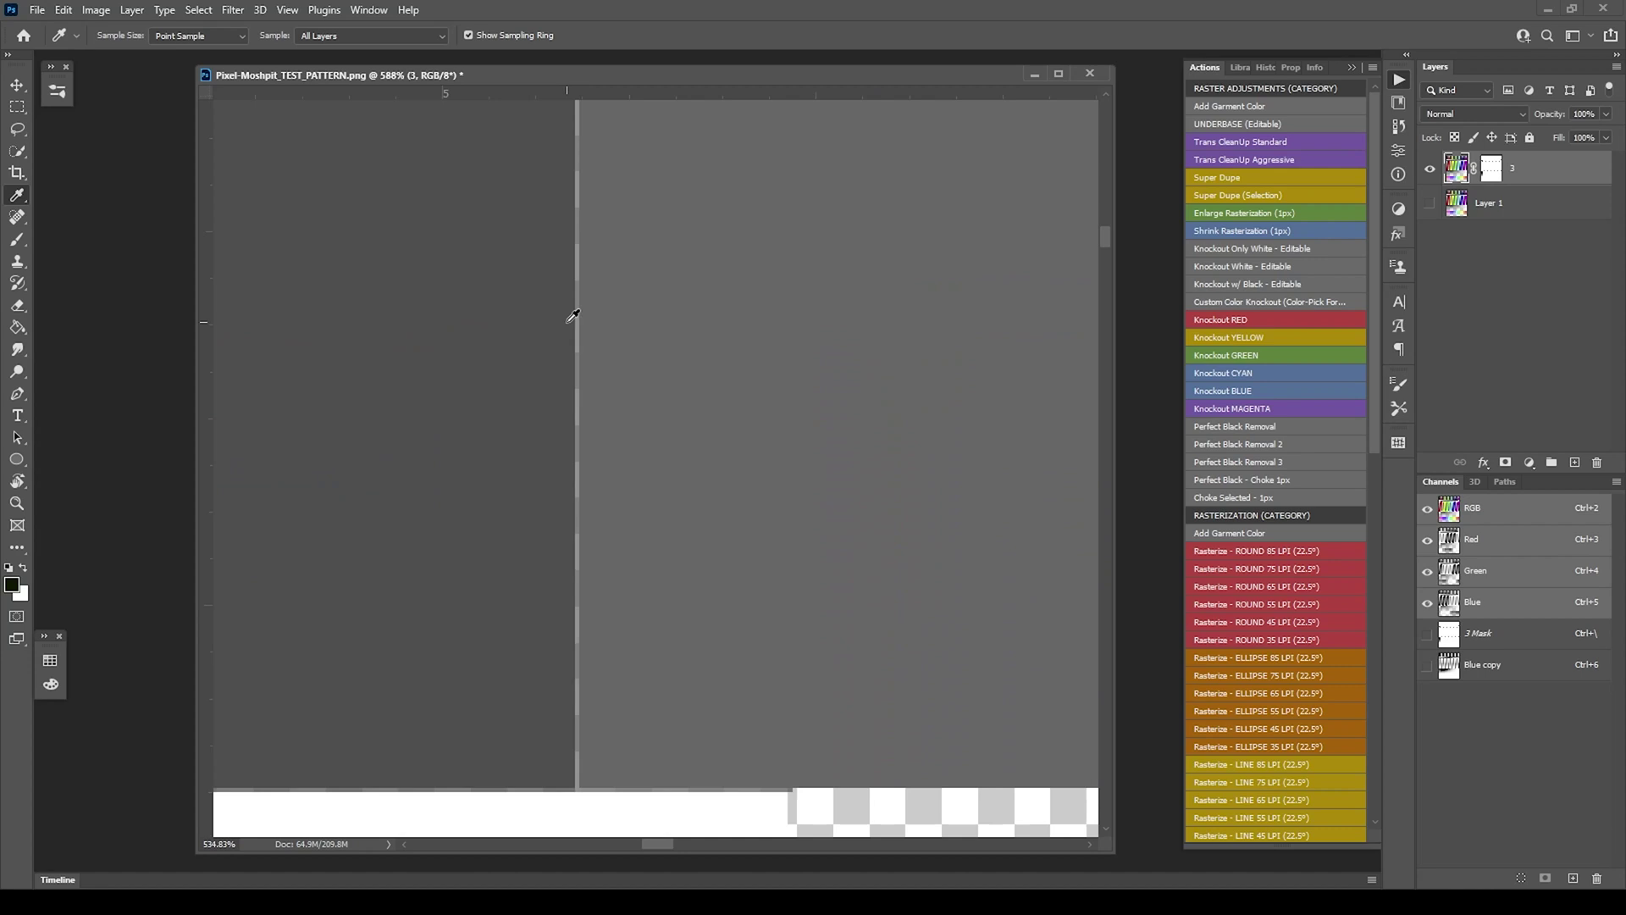
scroll(964, 403, "up", 3)
scroll(965, 403, "up", 8)
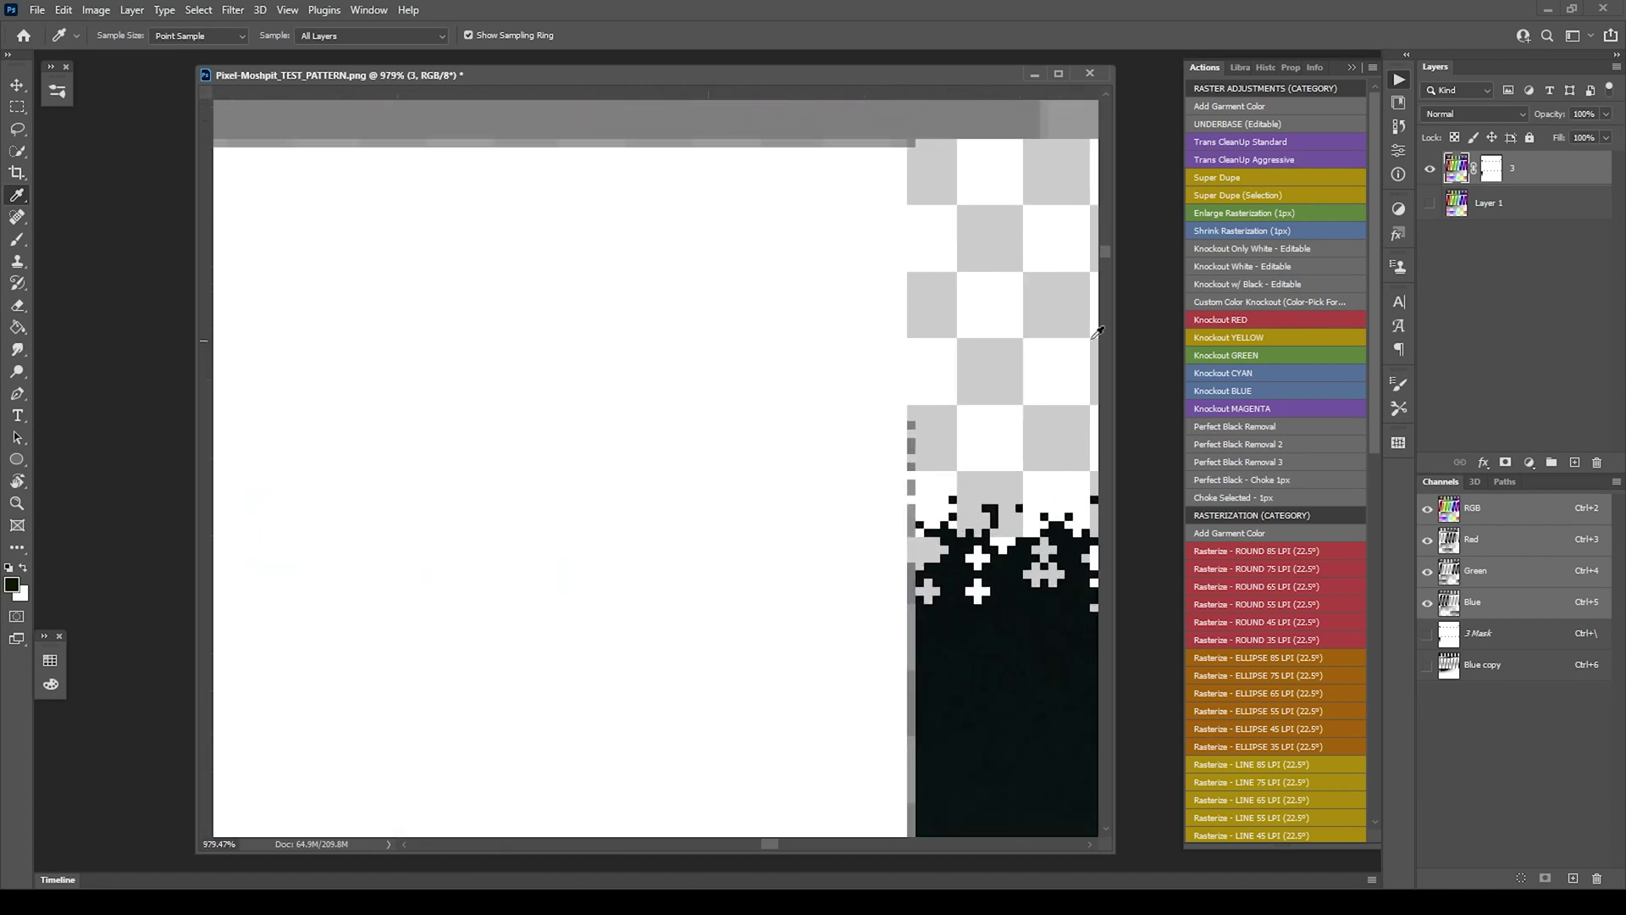
left_click(1273, 478)
scroll(828, 423, "down", 12)
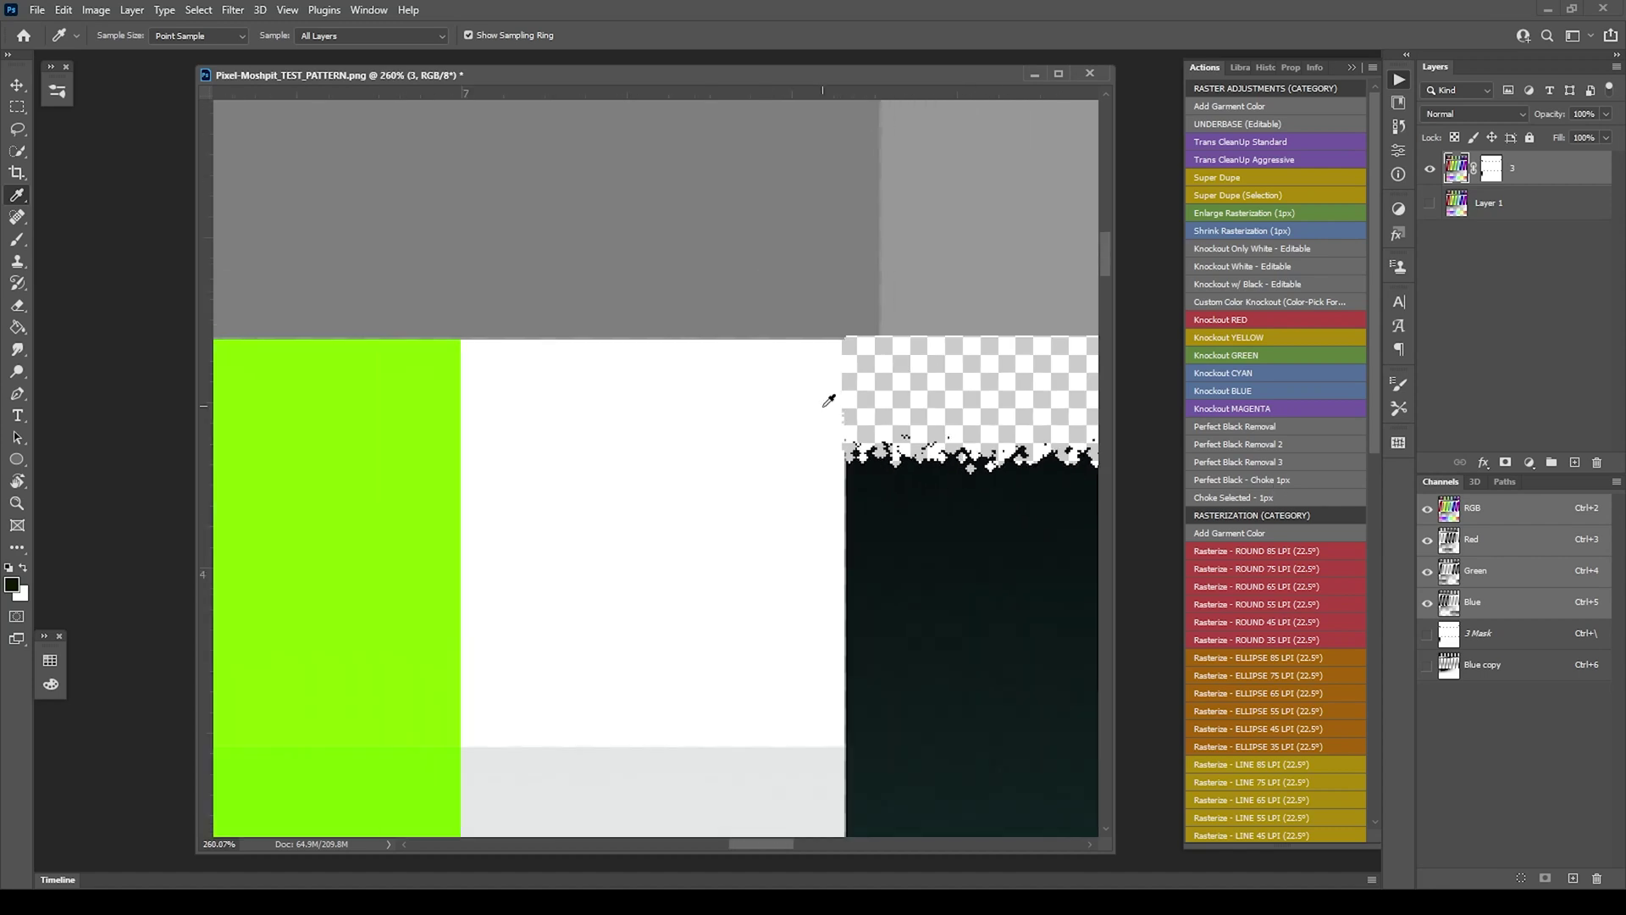
scroll(432, 269, "down", 2)
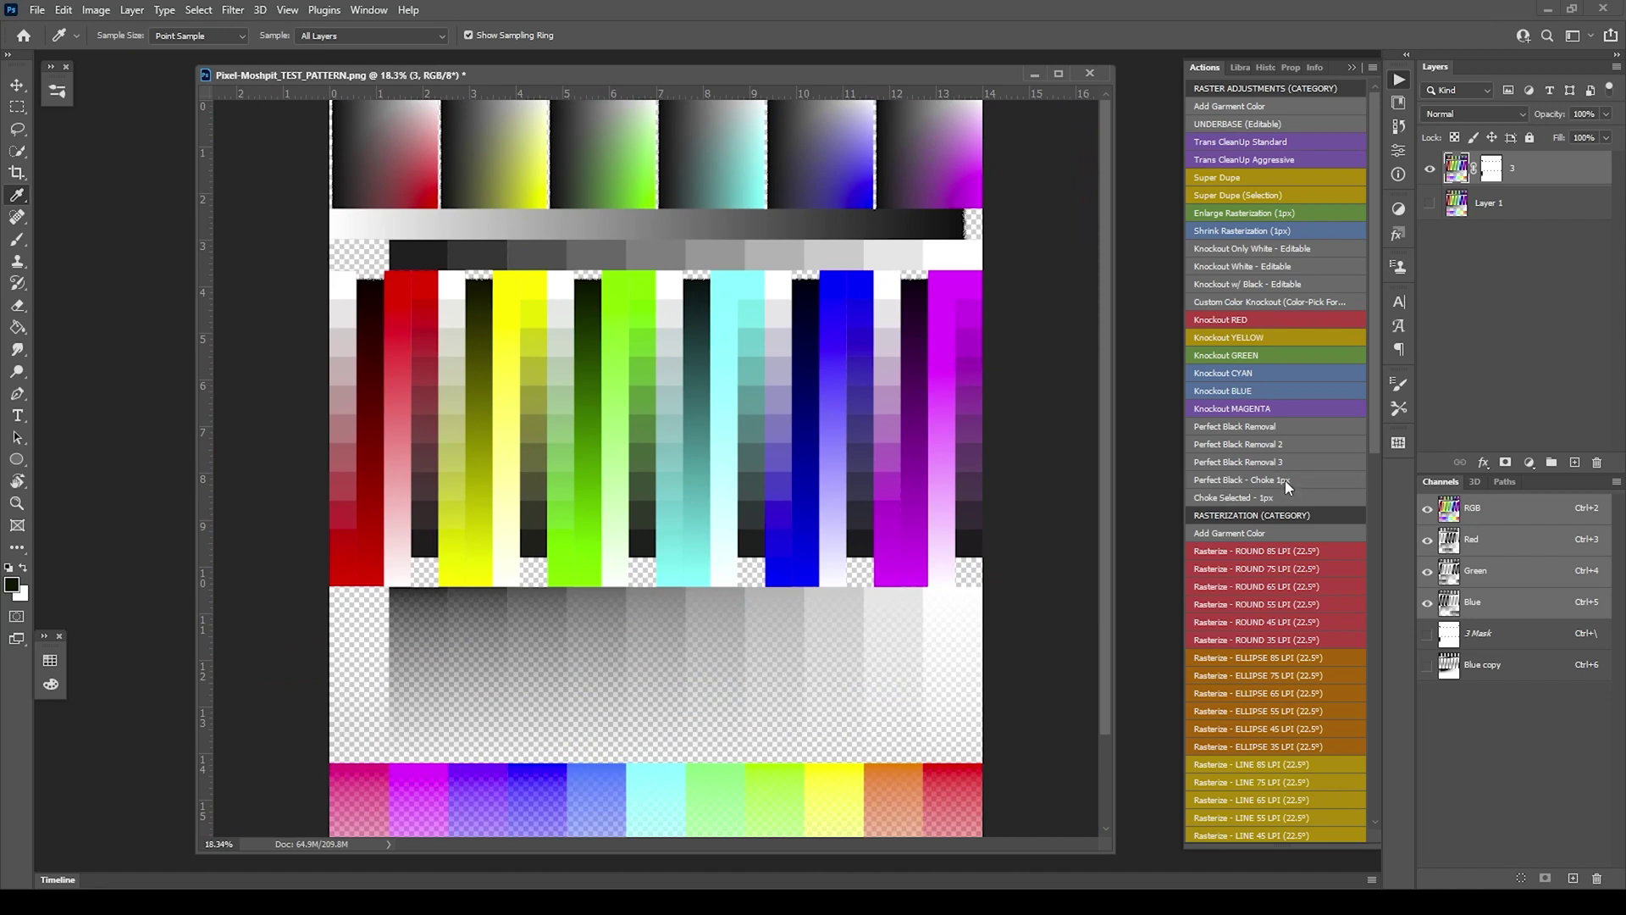
Choke the blacks one more pixel, zoom onto the black bar tops, then delete layer 3
left_click(1285, 481)
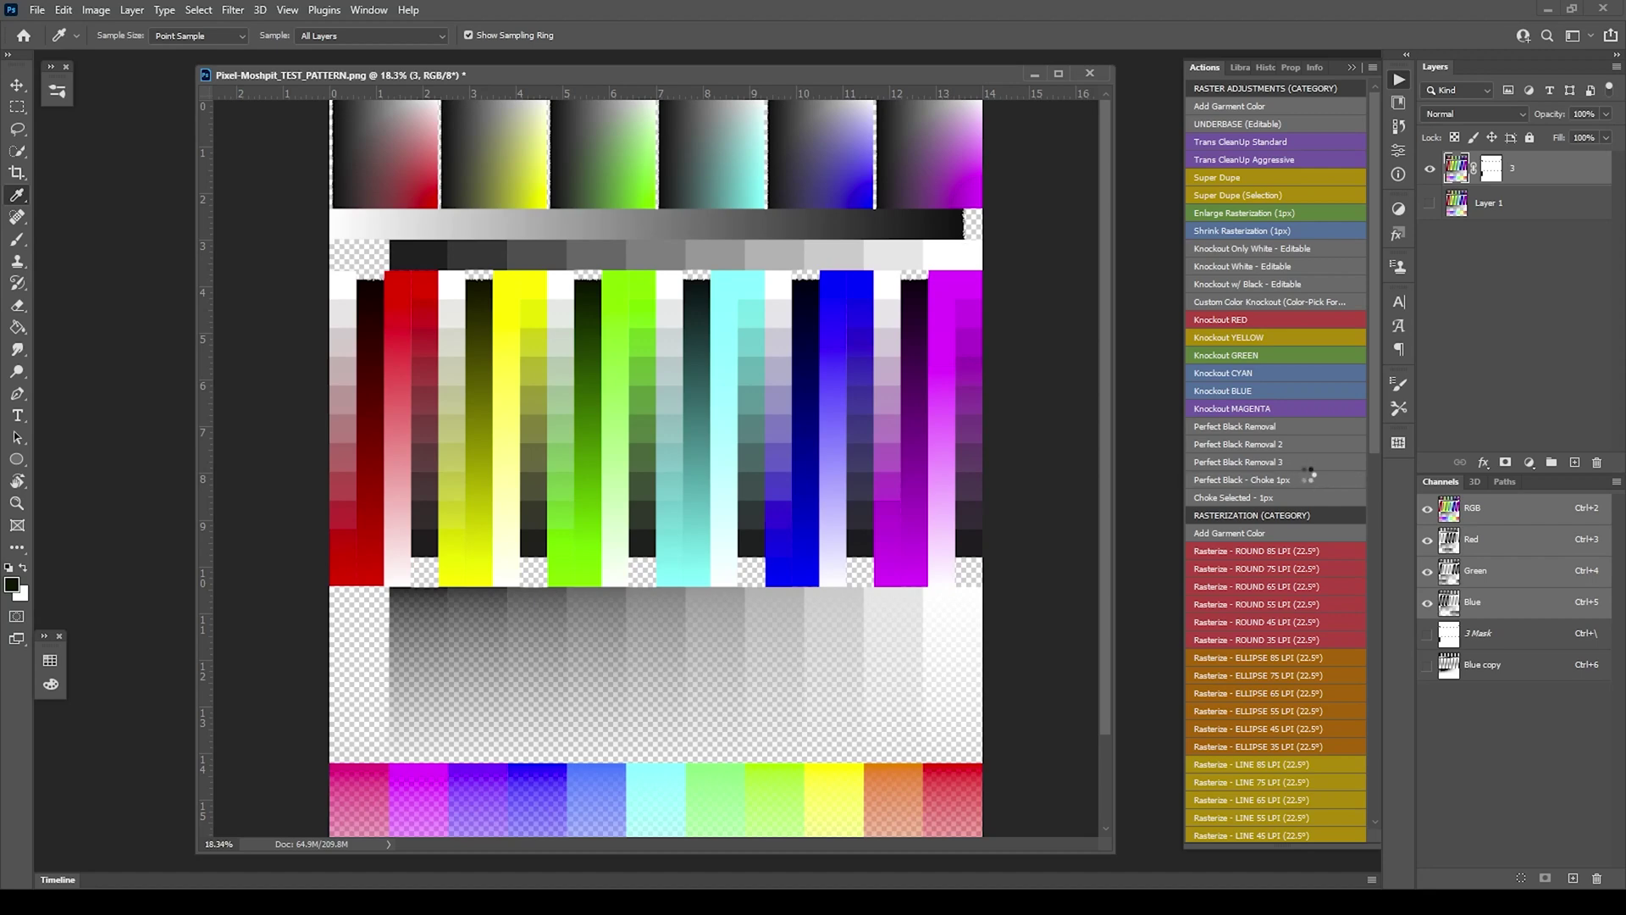
left_click_drag(360, 203, 1128, 454)
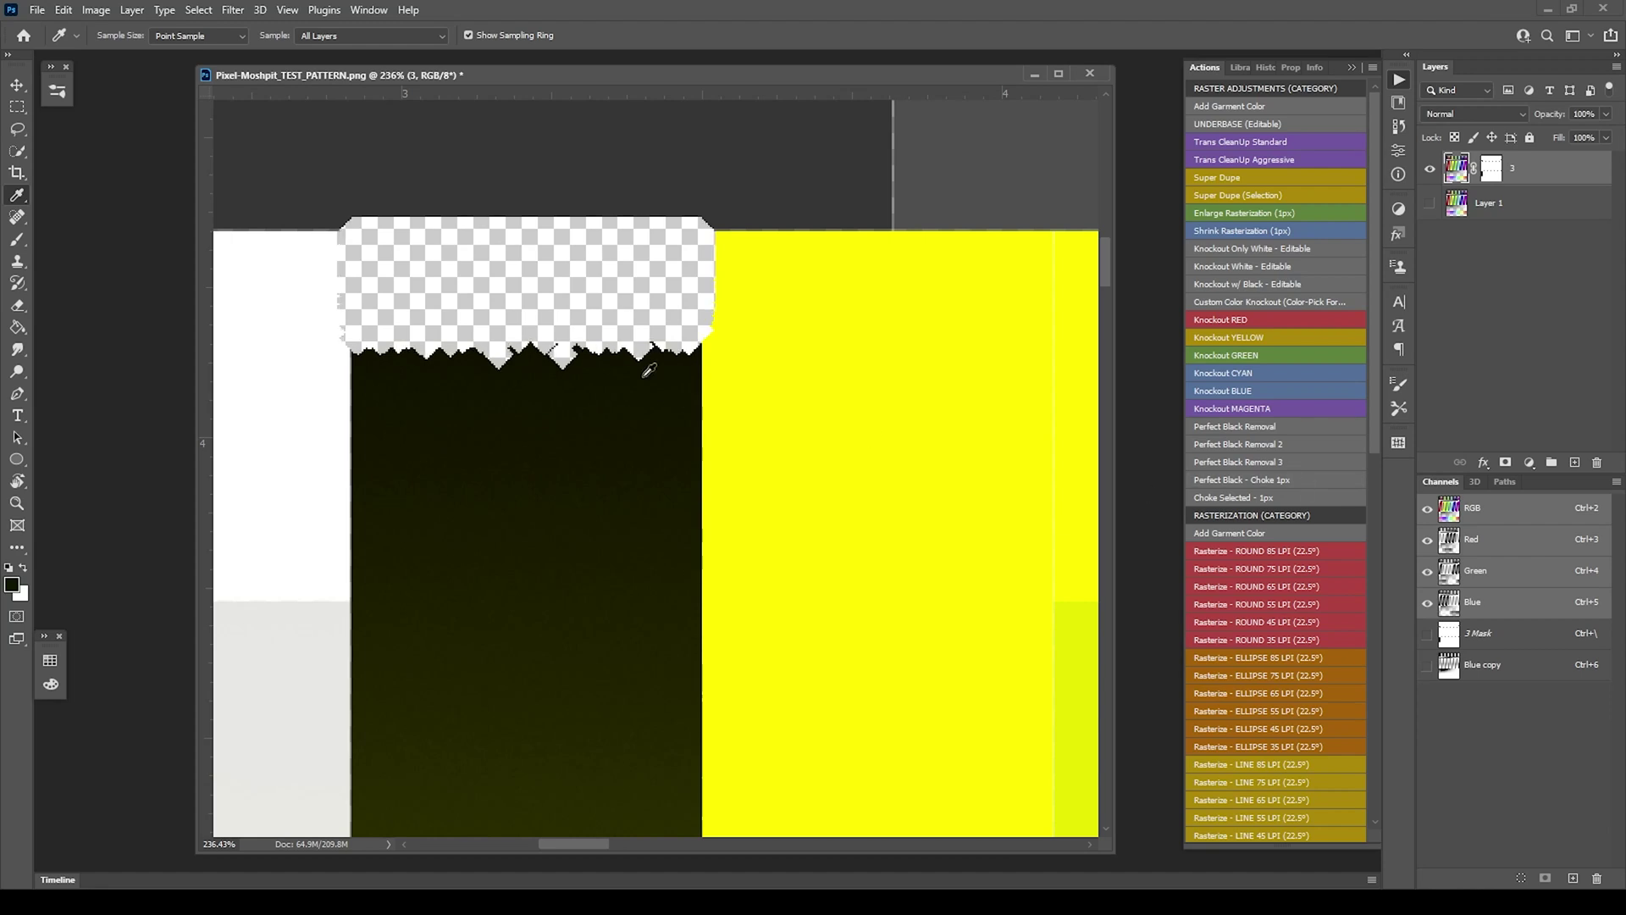
scroll(646, 363, "down", 5)
scroll(541, 286, "down", 5)
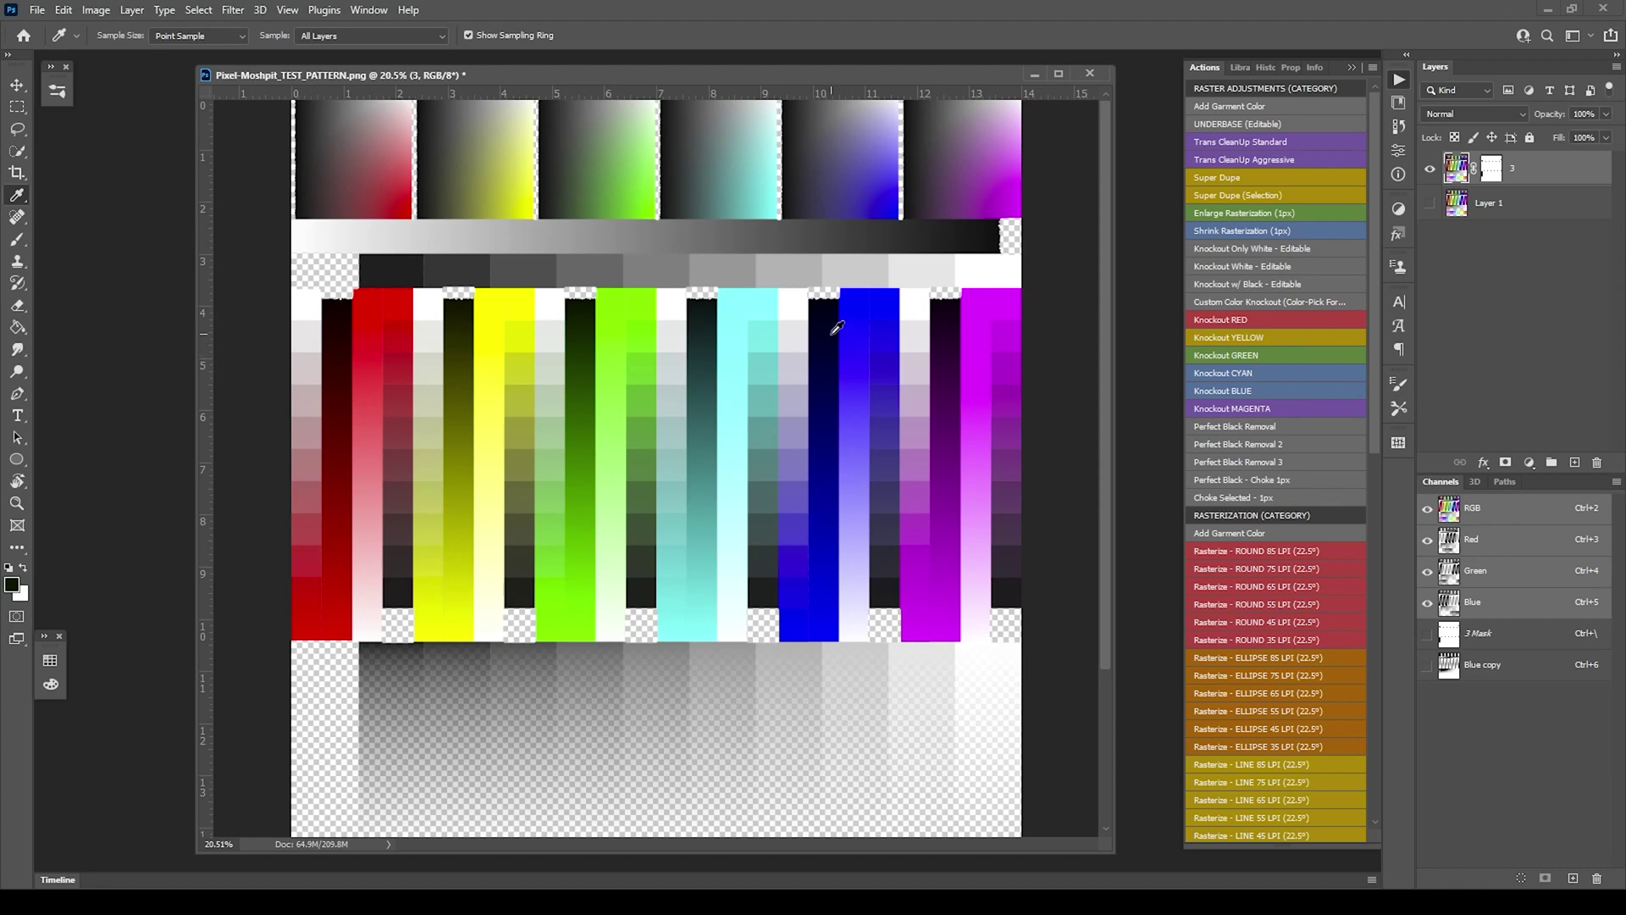
scroll(714, 274, "up", 3)
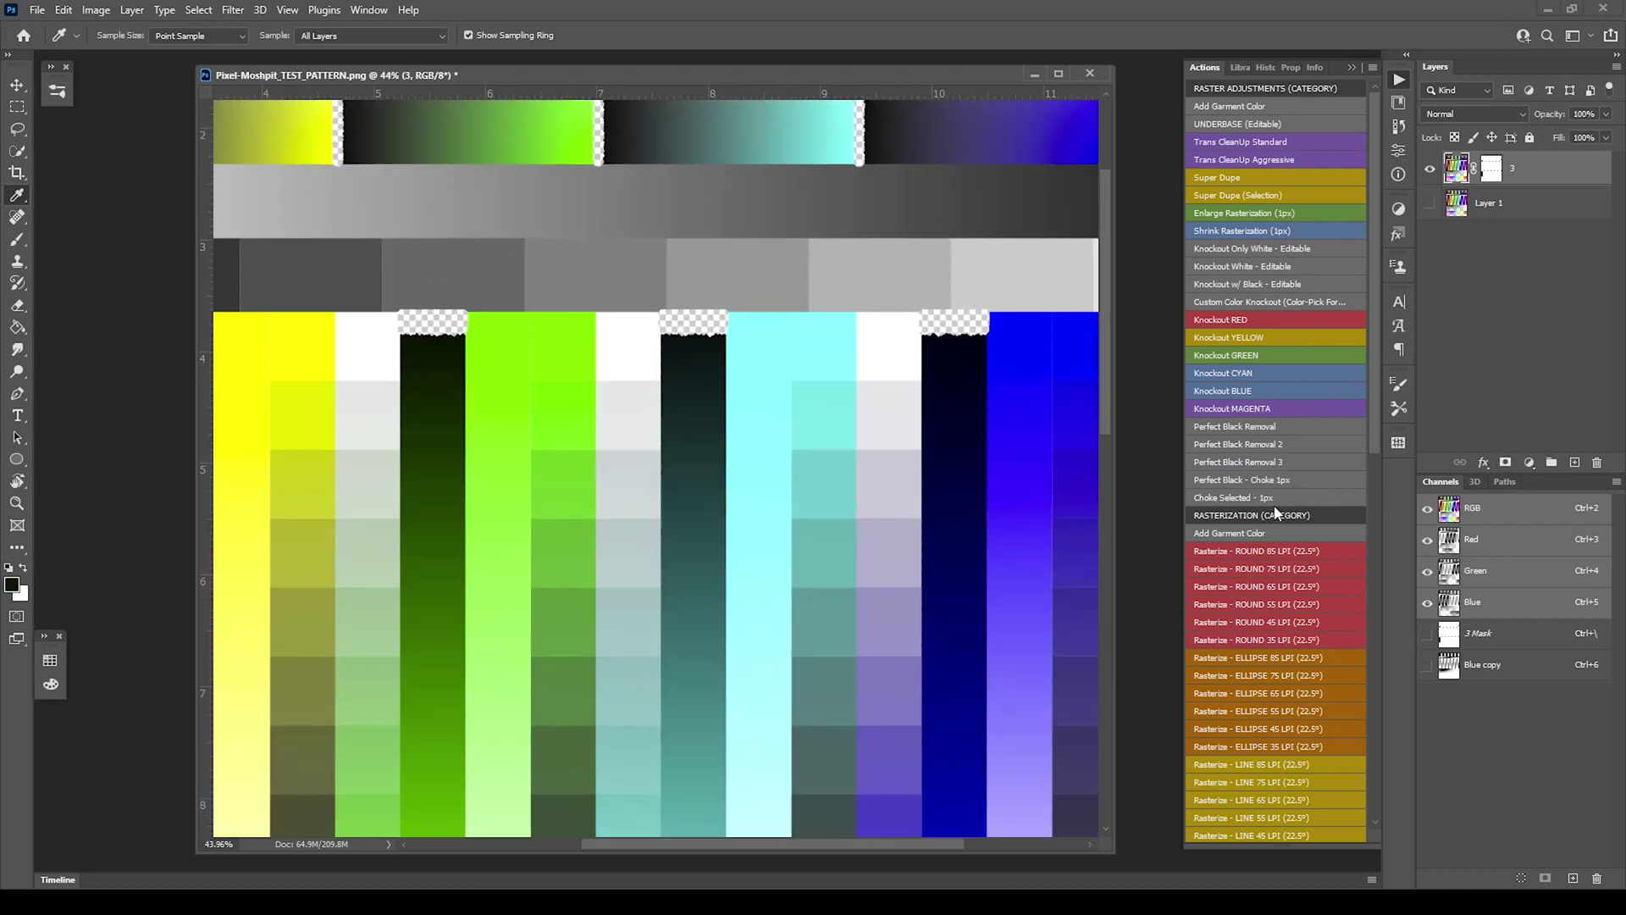
left_click_drag(1563, 169, 1596, 461)
Make Layer 1 visible and pan to bring the lower part of the pattern into view
left_click(1430, 168)
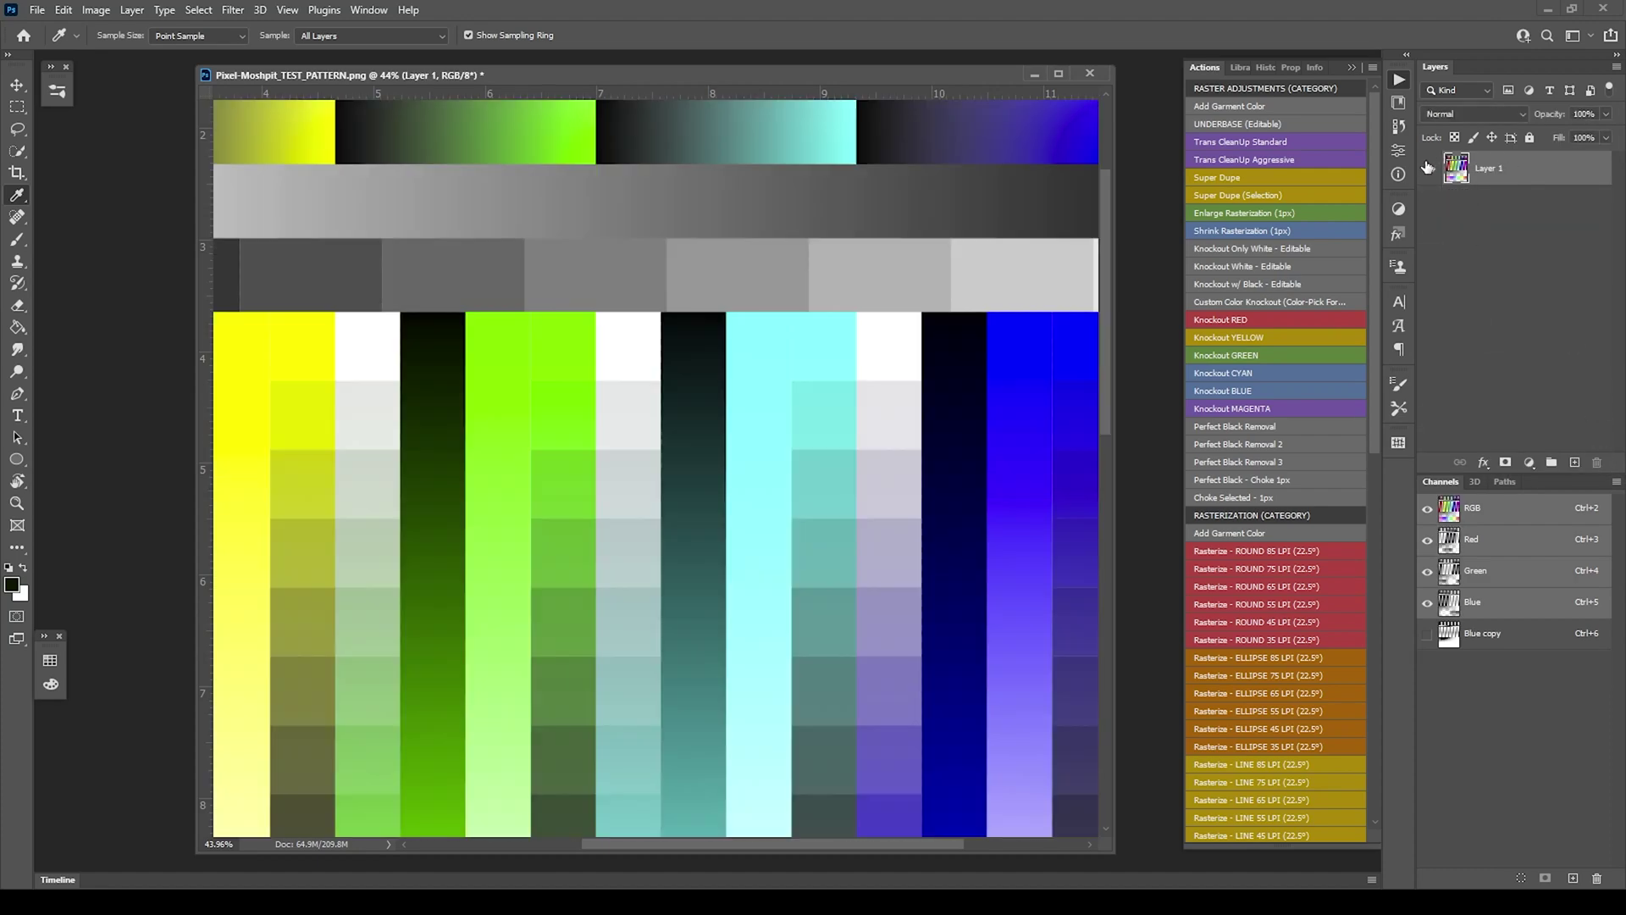
scroll(592, 374, "down", 5)
scroll(628, 592, "up", 4)
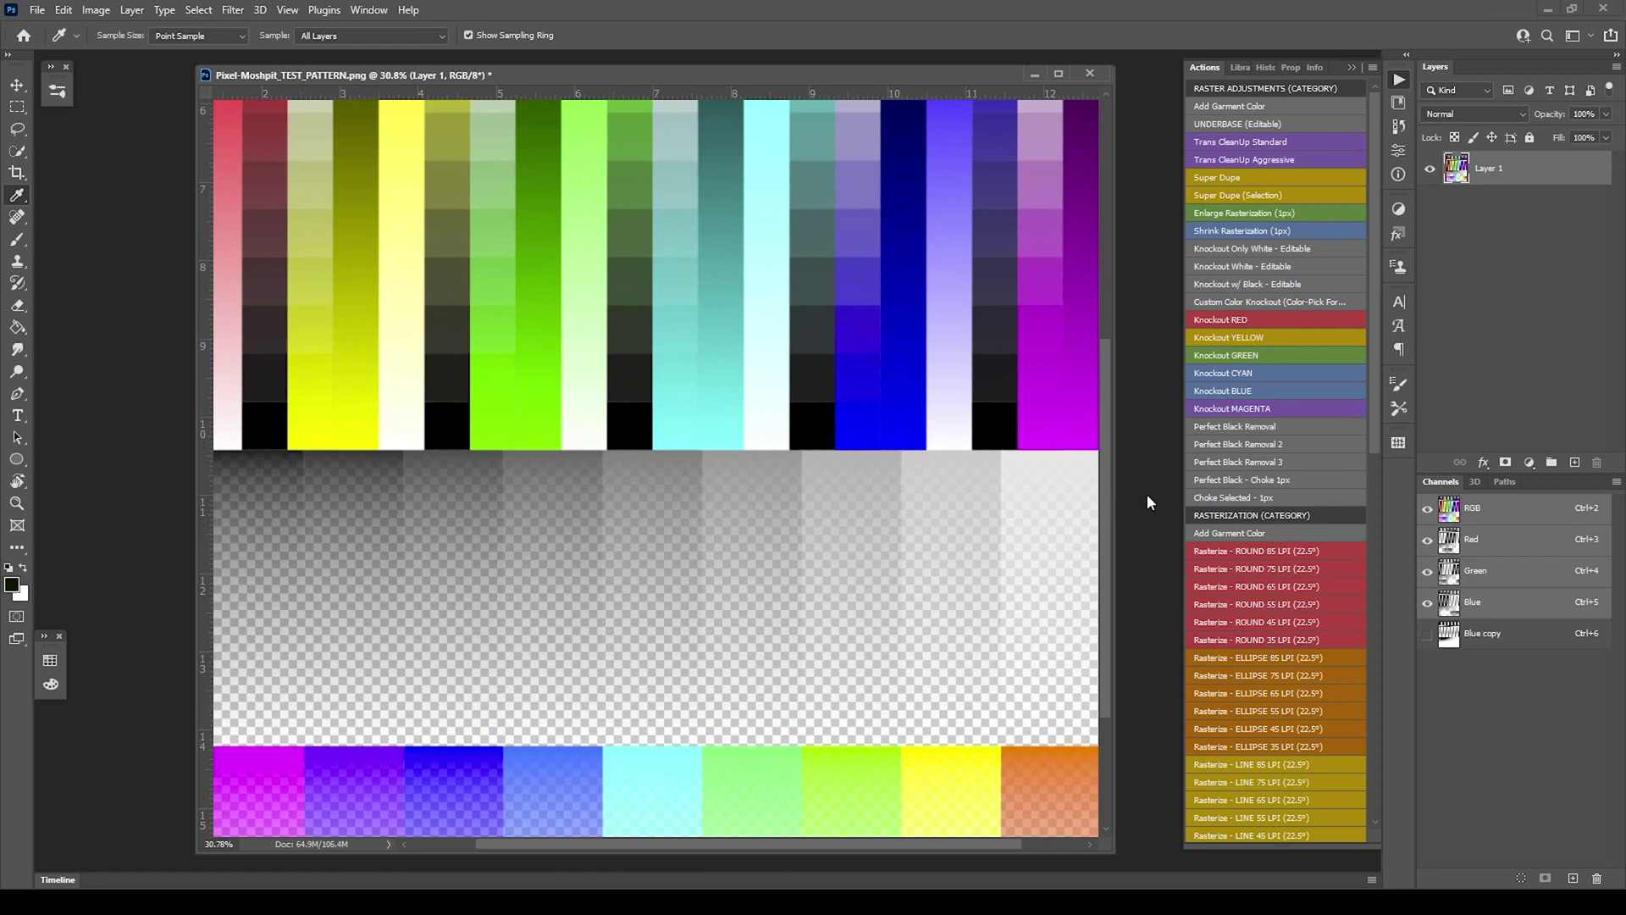
scroll(1016, 597, "down", 4)
scroll(1013, 602, "up", 4)
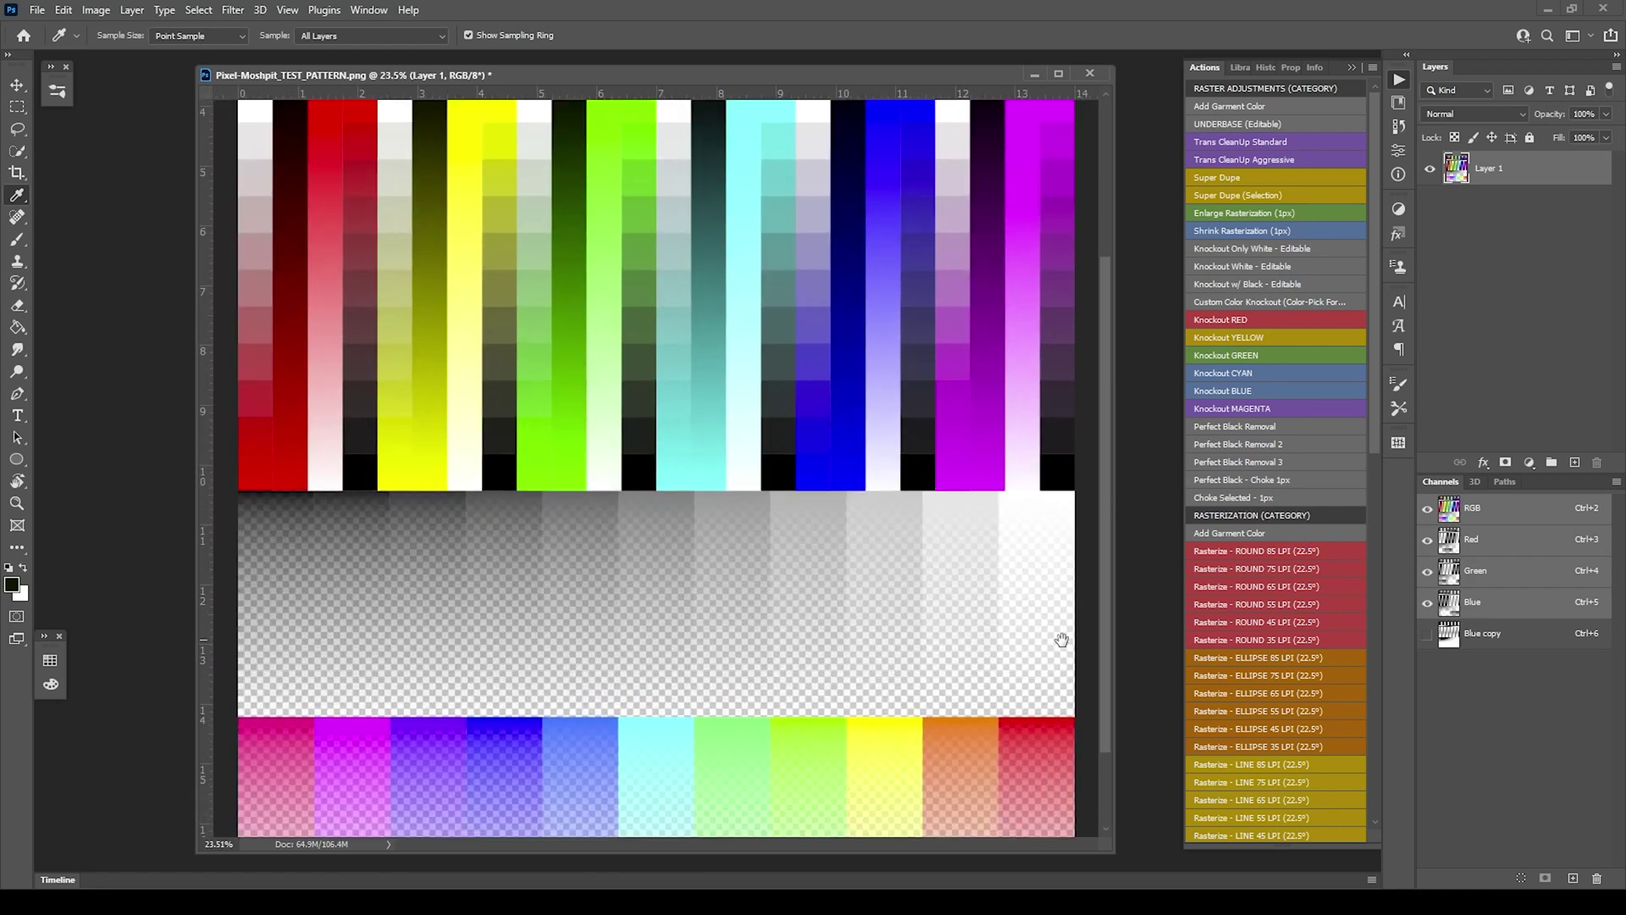
left_click_drag(1062, 640, 823, 537)
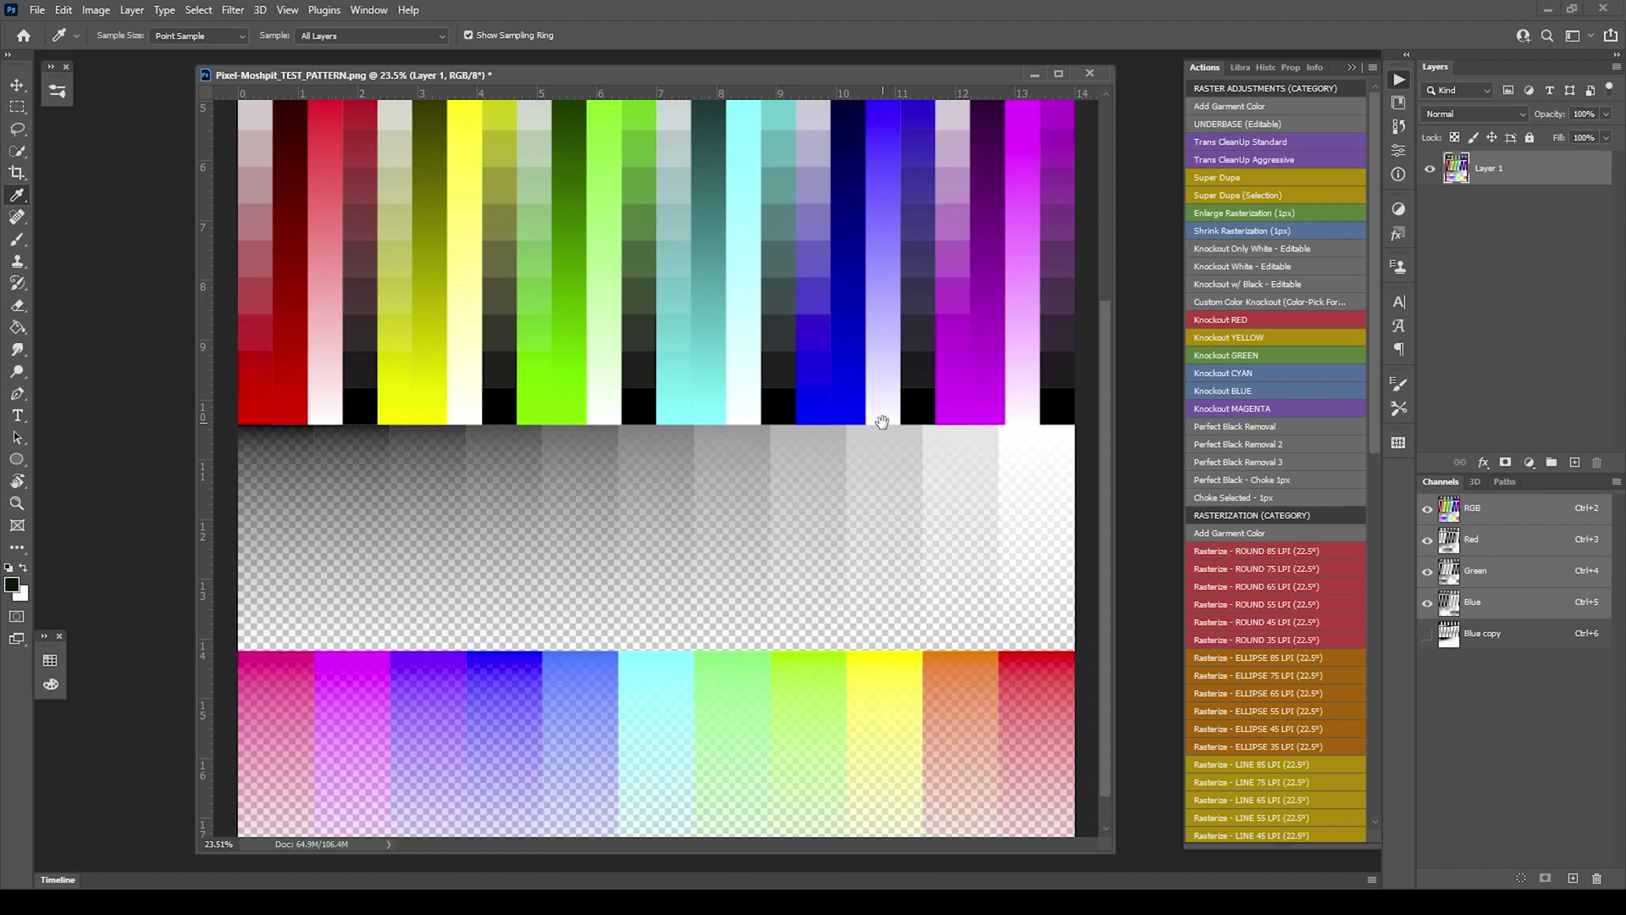
left_click_drag(878, 418, 742, 405)
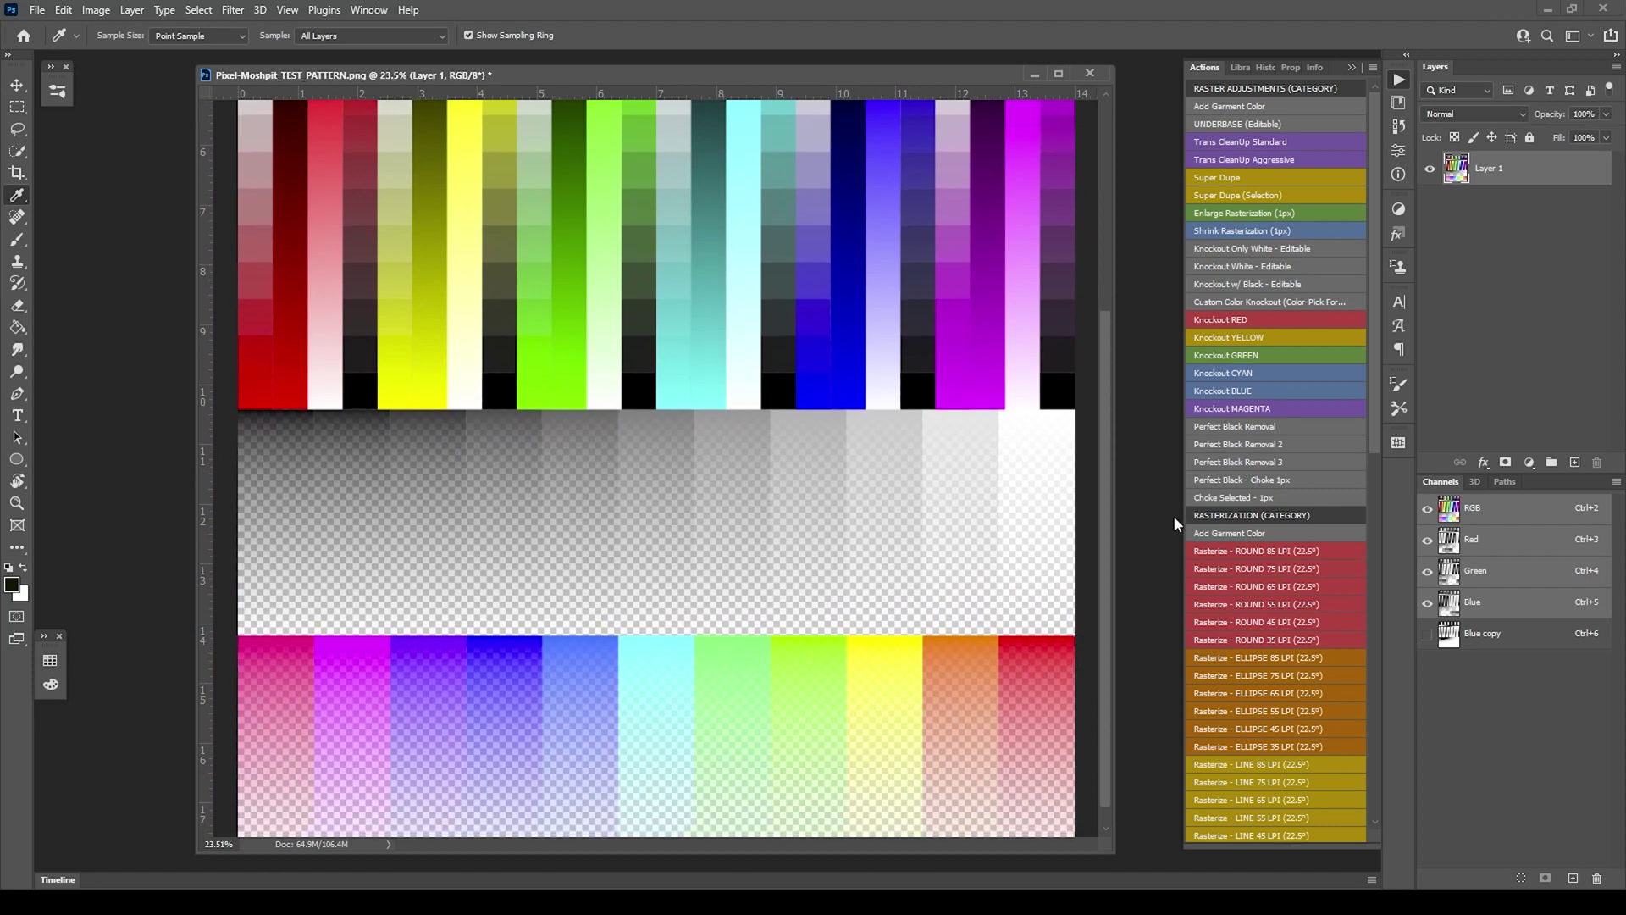
Run 'Choke Selected - 1px' to create the CS 1px layer, then zoom around to inspect its edges
left_click(1220, 497)
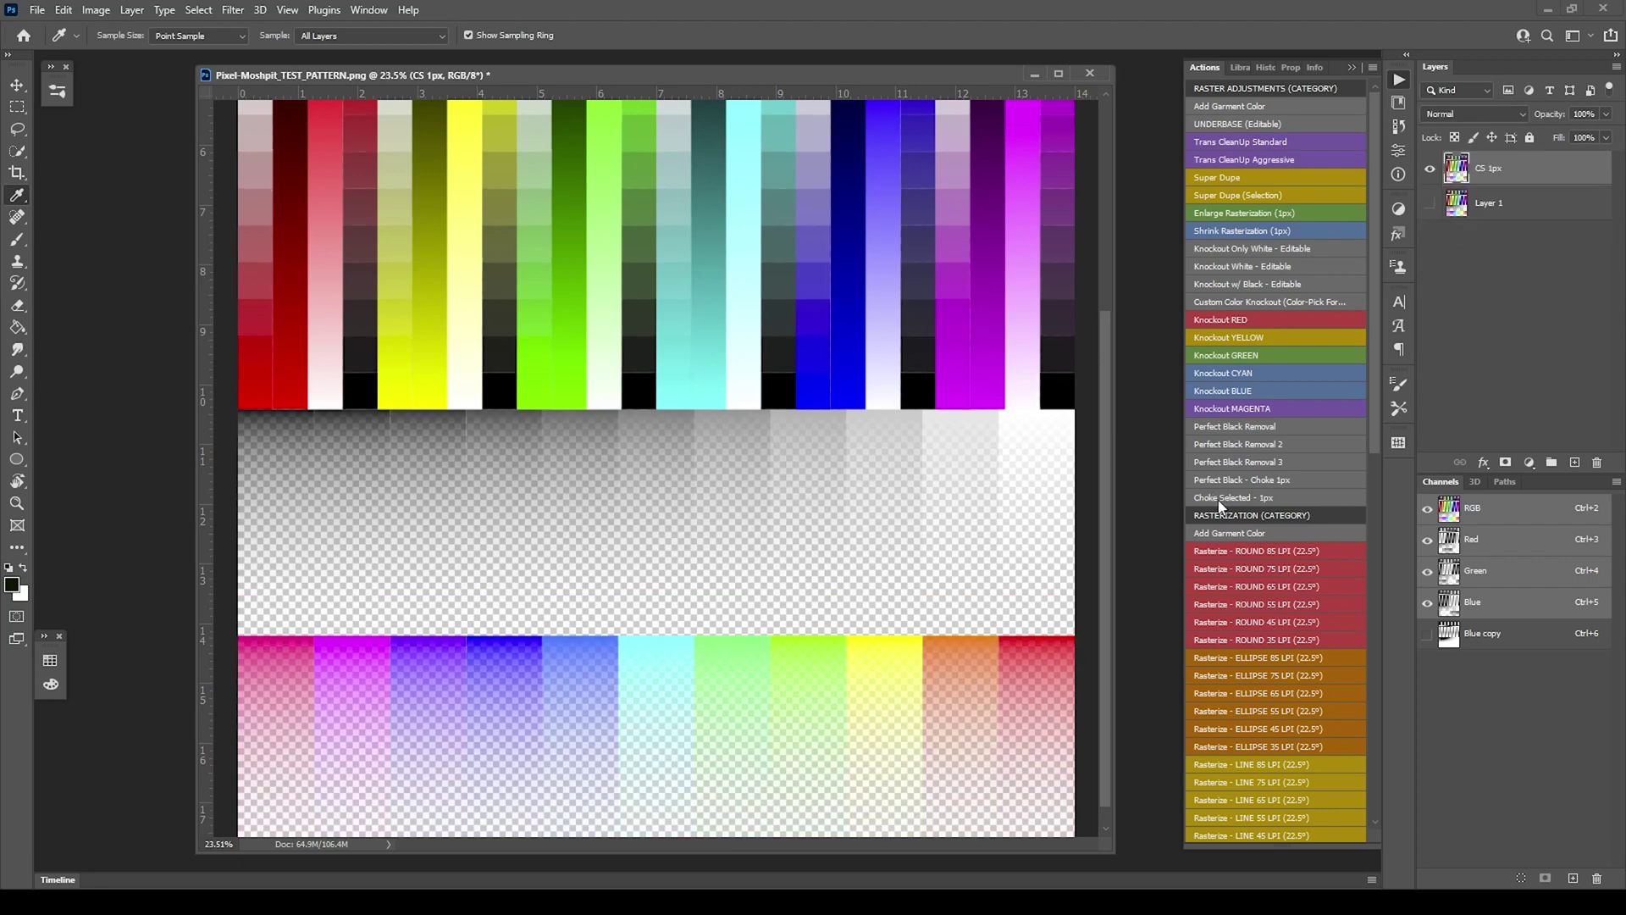
scroll(770, 342, "down", 1)
scroll(327, 174, "up", 5)
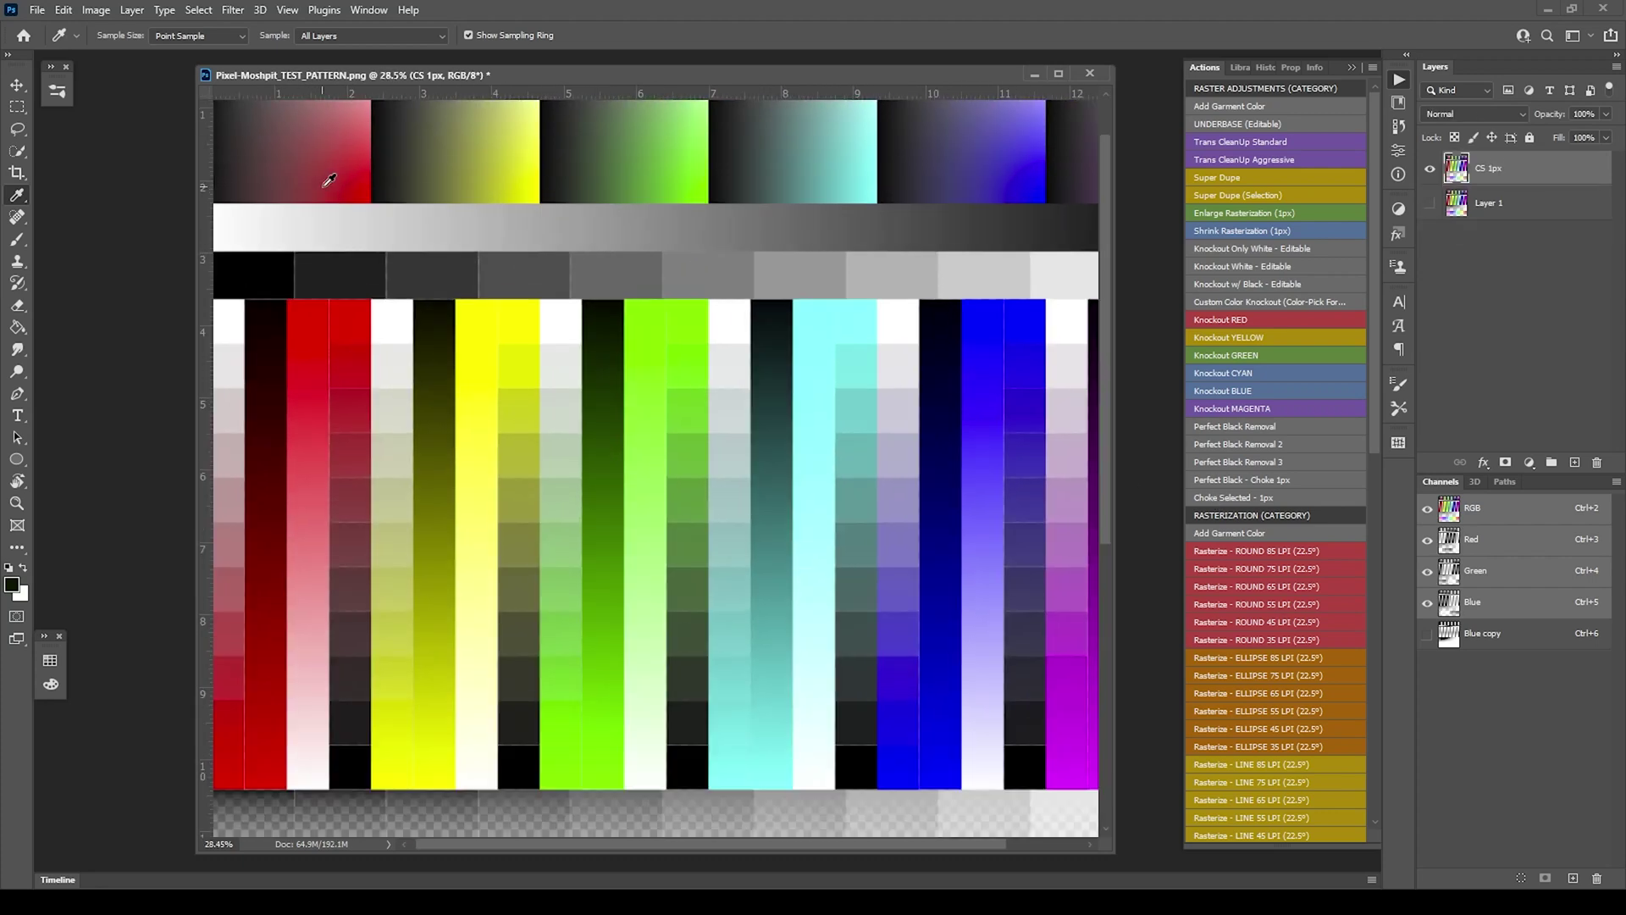
scroll(414, 276, "up", 4)
scroll(497, 316, "down", 2)
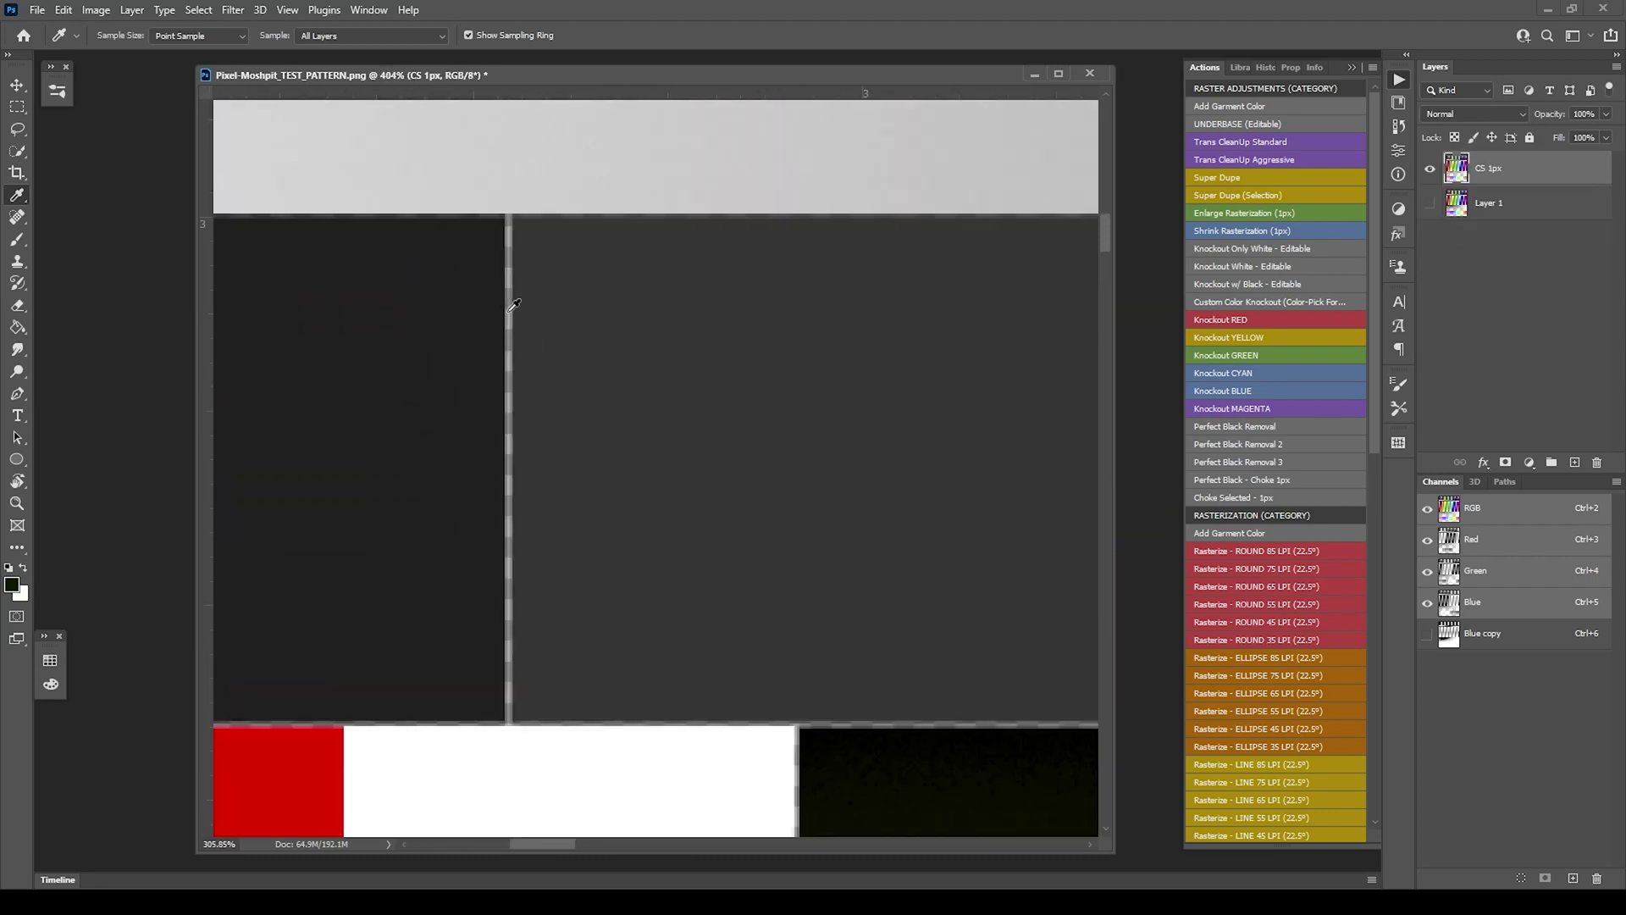
scroll(508, 392, "left", 5)
scroll(726, 280, "up", 10)
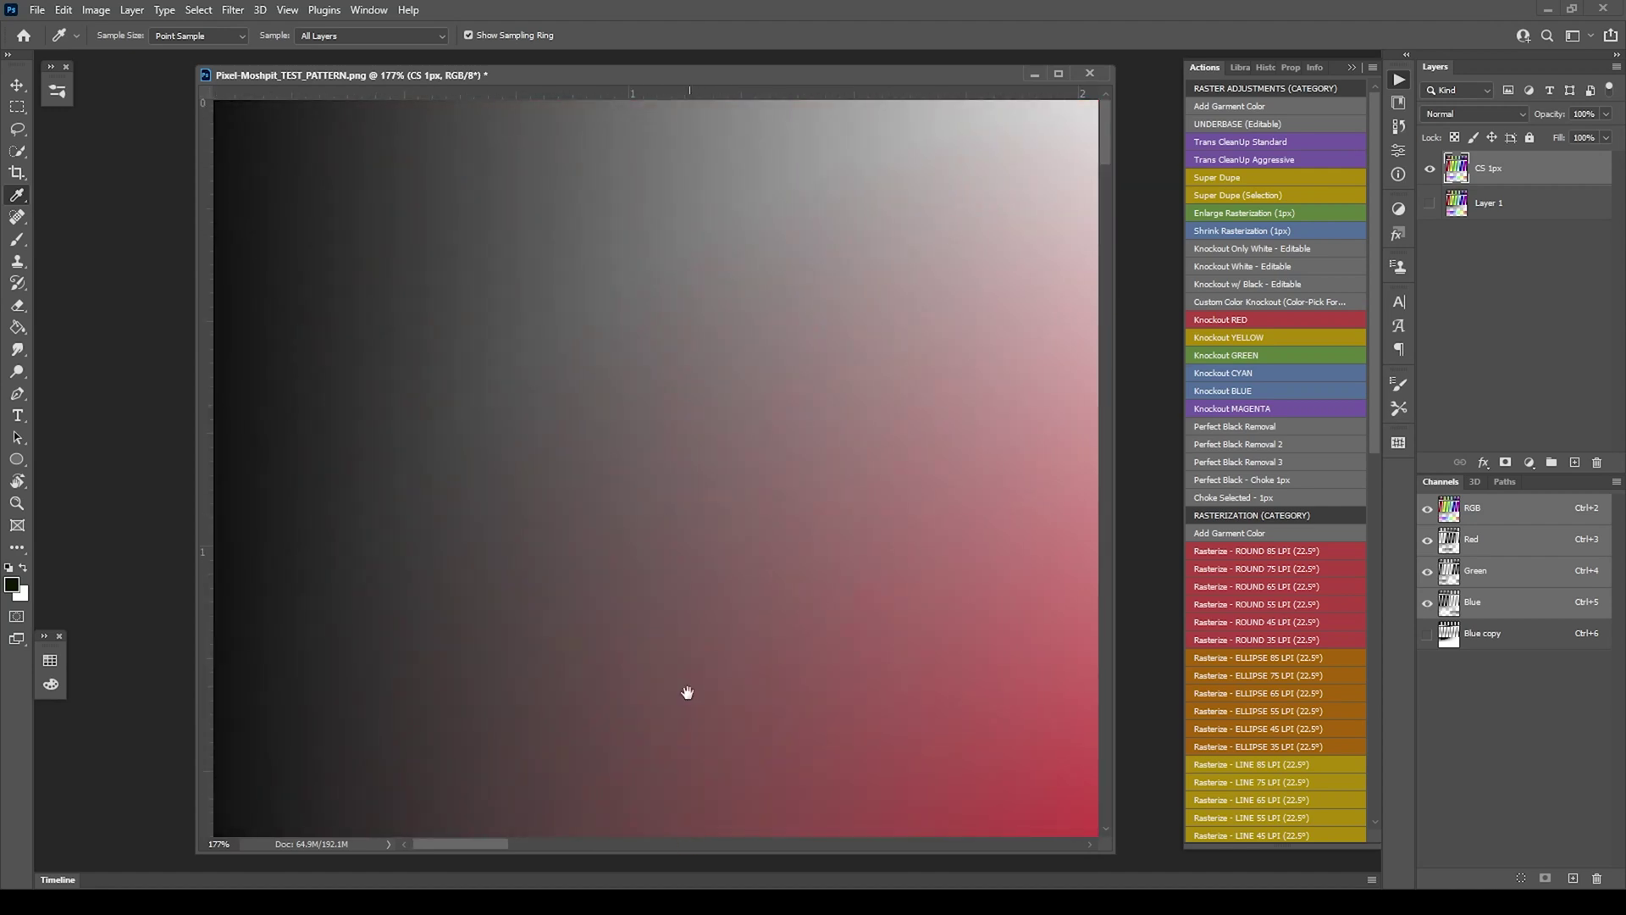
scroll(710, 583, "right", 1)
scroll(703, 280, "down", 10)
key("ctrl+0")
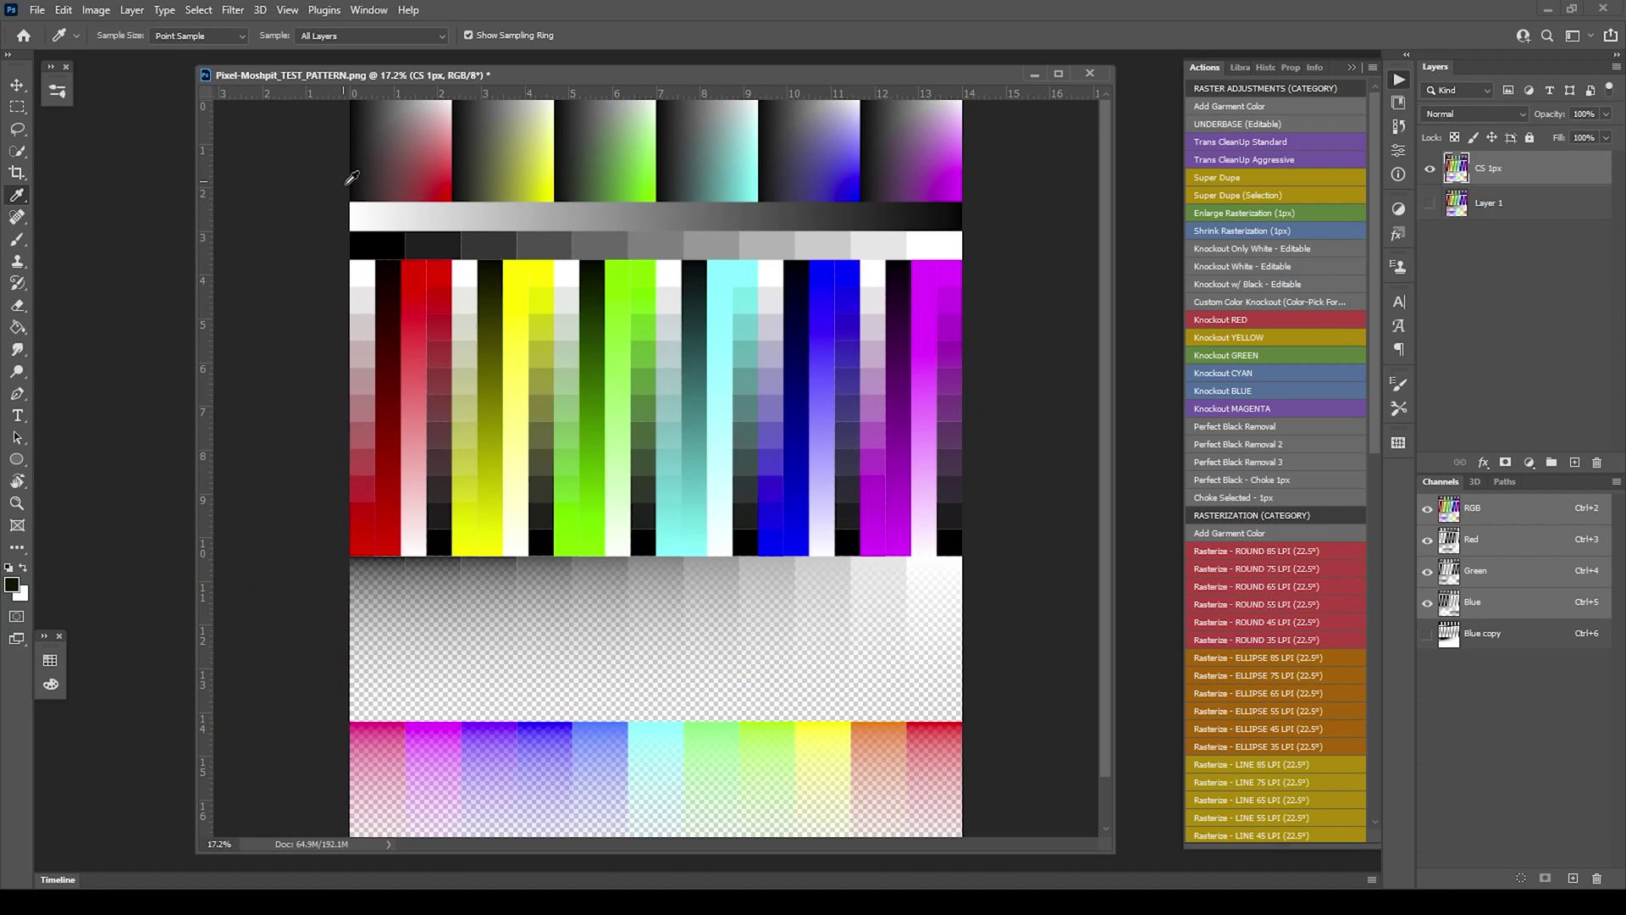
scroll(379, 433, "up", 5)
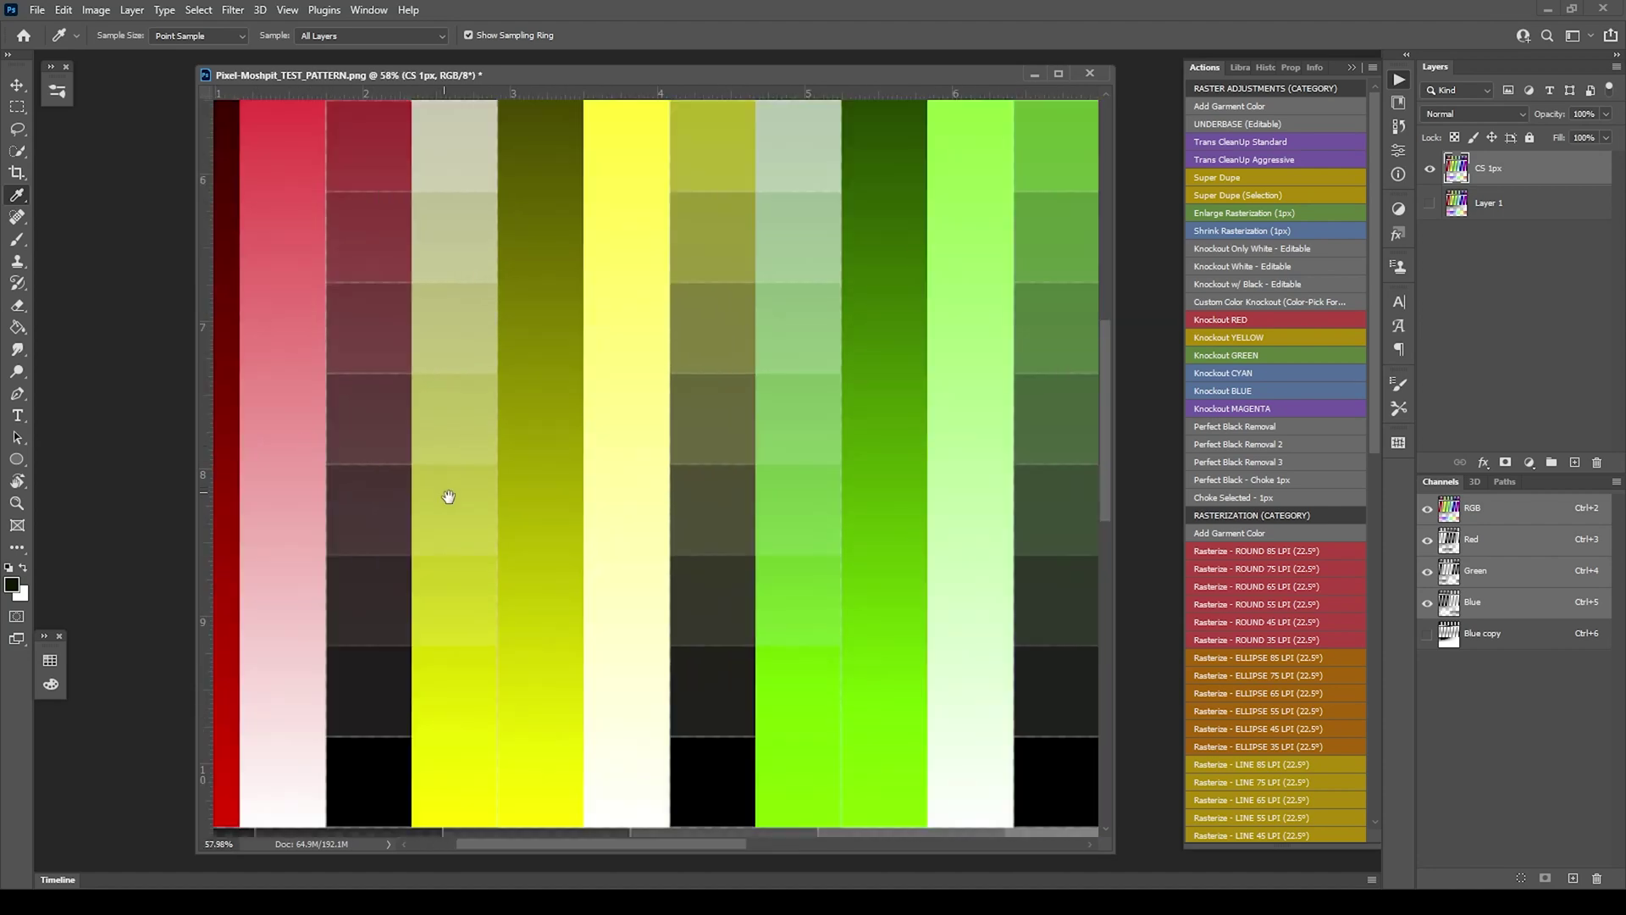
scroll(556, 465, "down", 3)
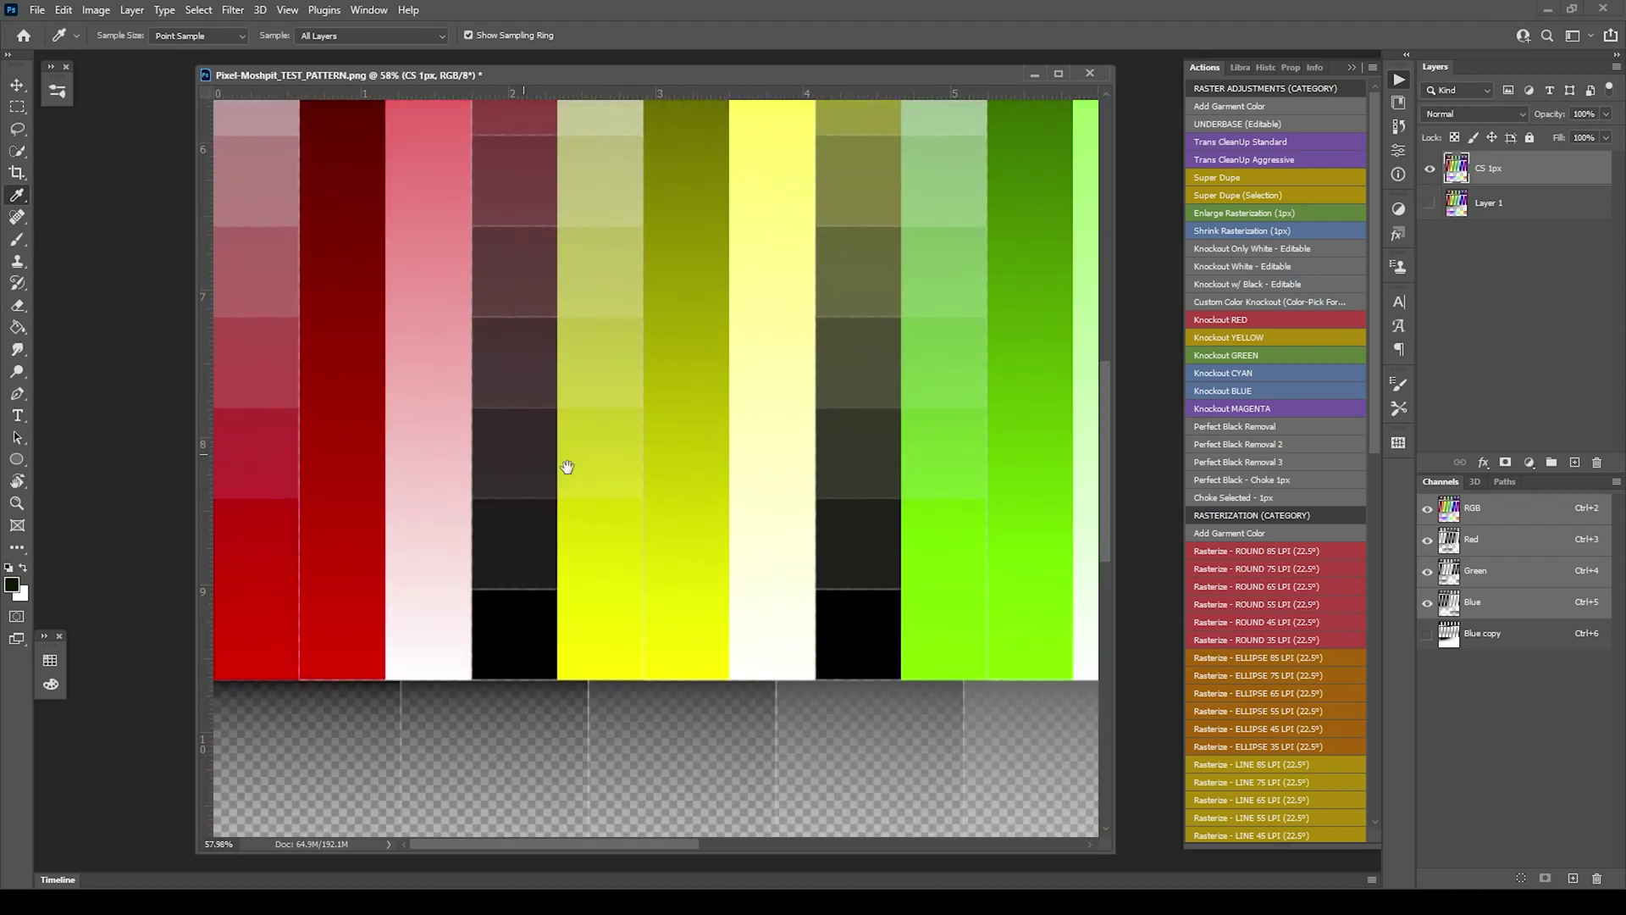
scroll(626, 460, "down", 8)
scroll(627, 460, "up", 5)
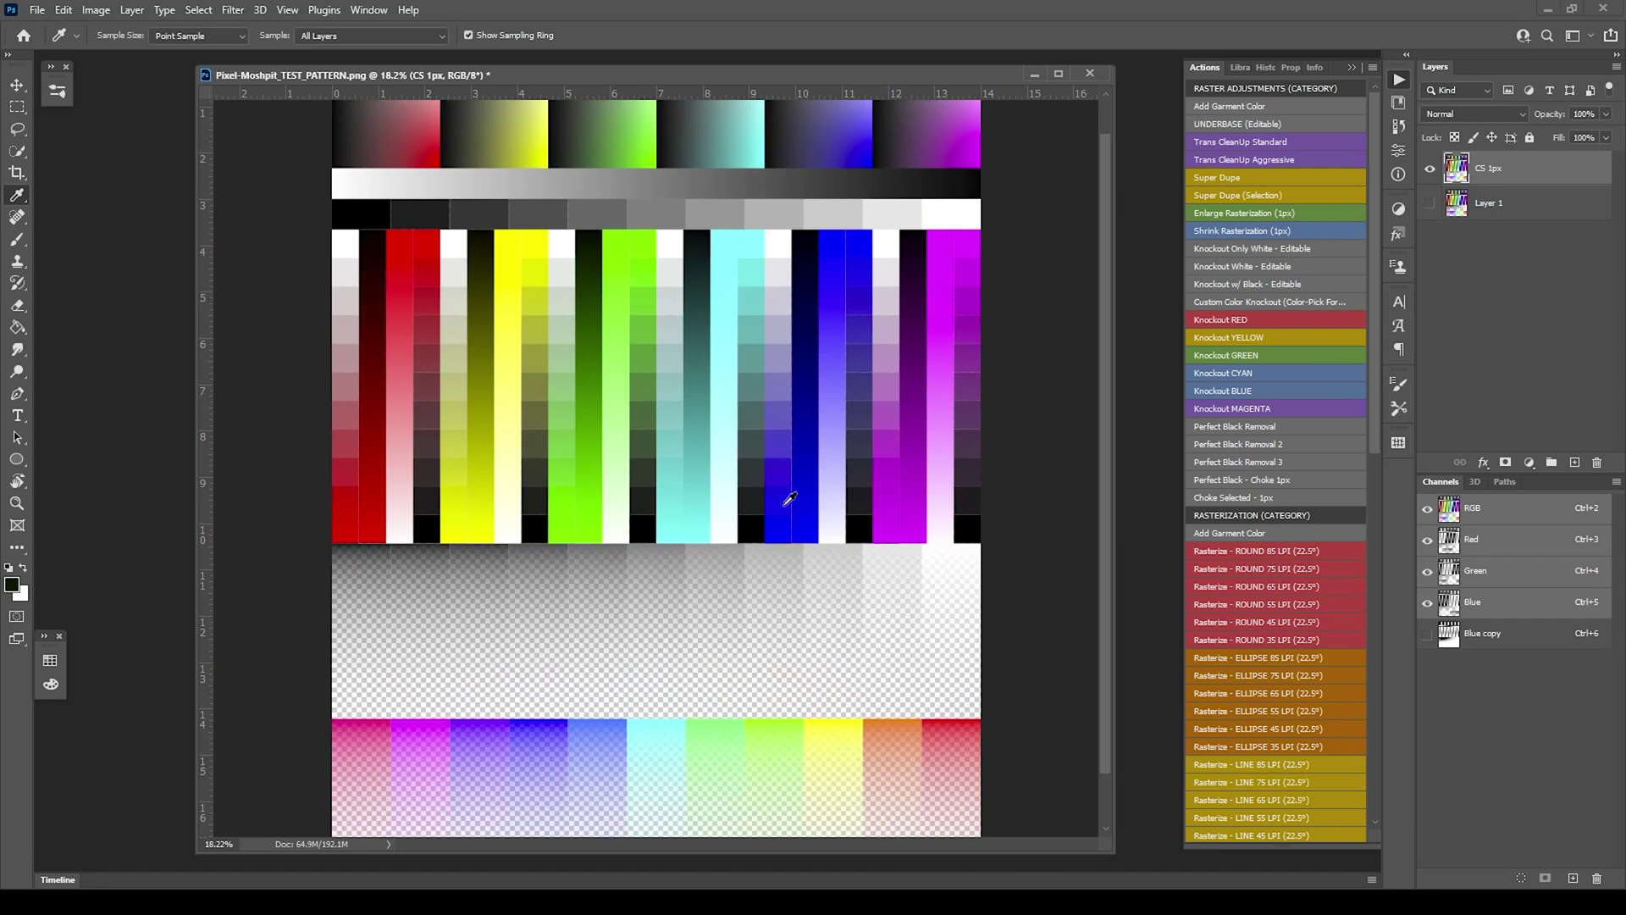
scroll(1016, 364, "up", 3)
scroll(788, 508, "down", 5)
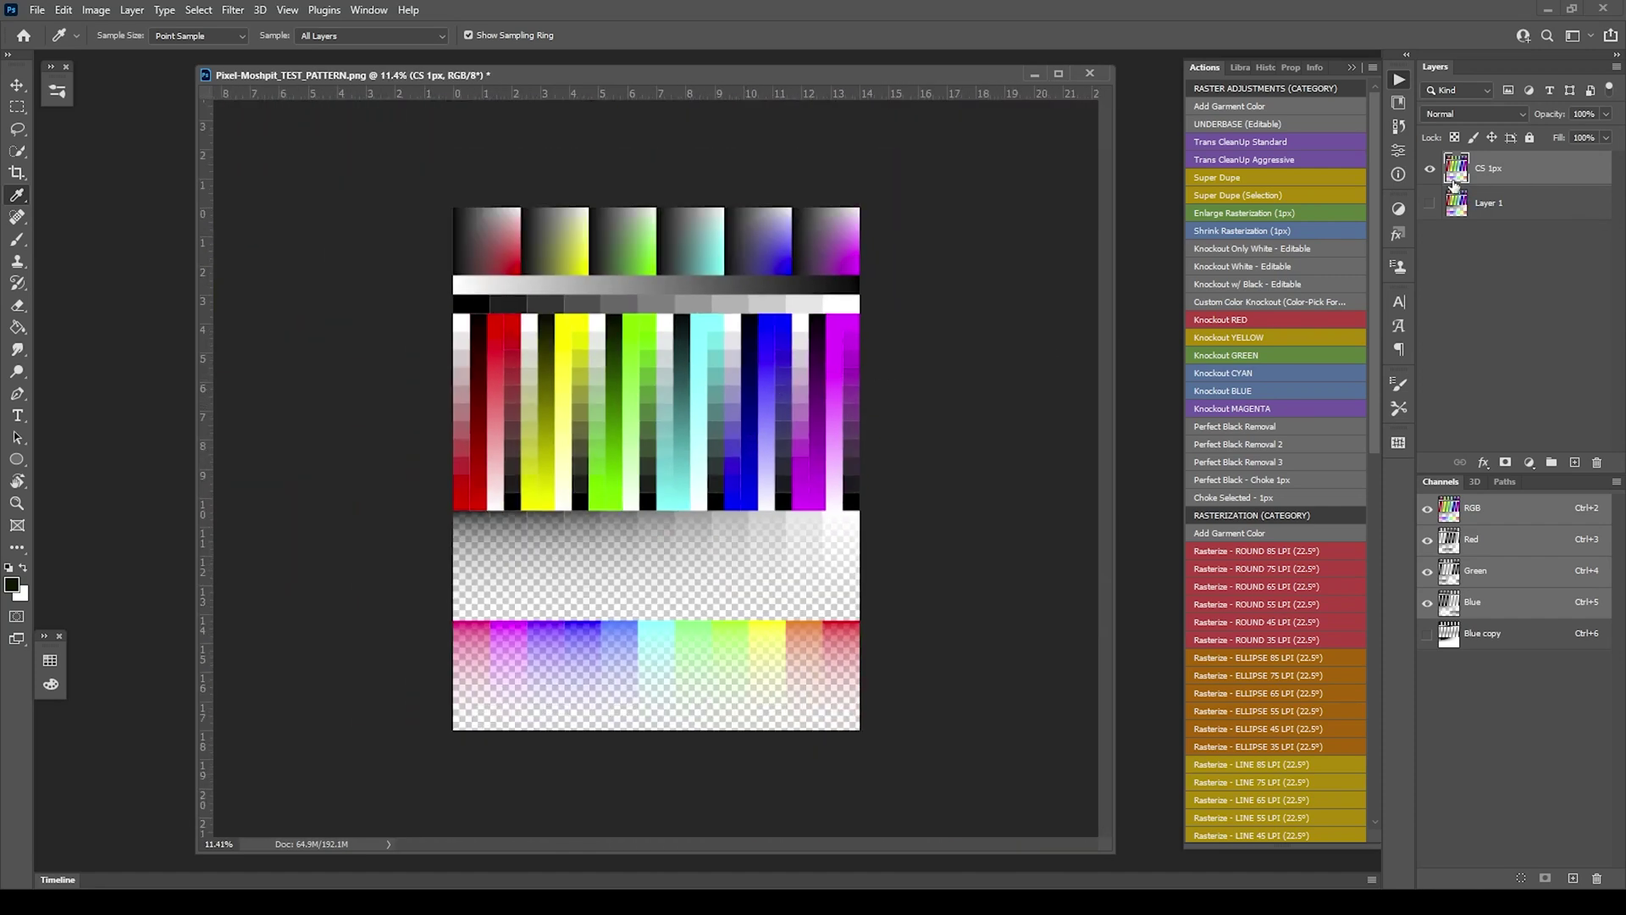
Delete the CS 1px layer and make Layer 1 visible again
left_click(1430, 169)
left_click_drag(1601, 169, 1598, 462)
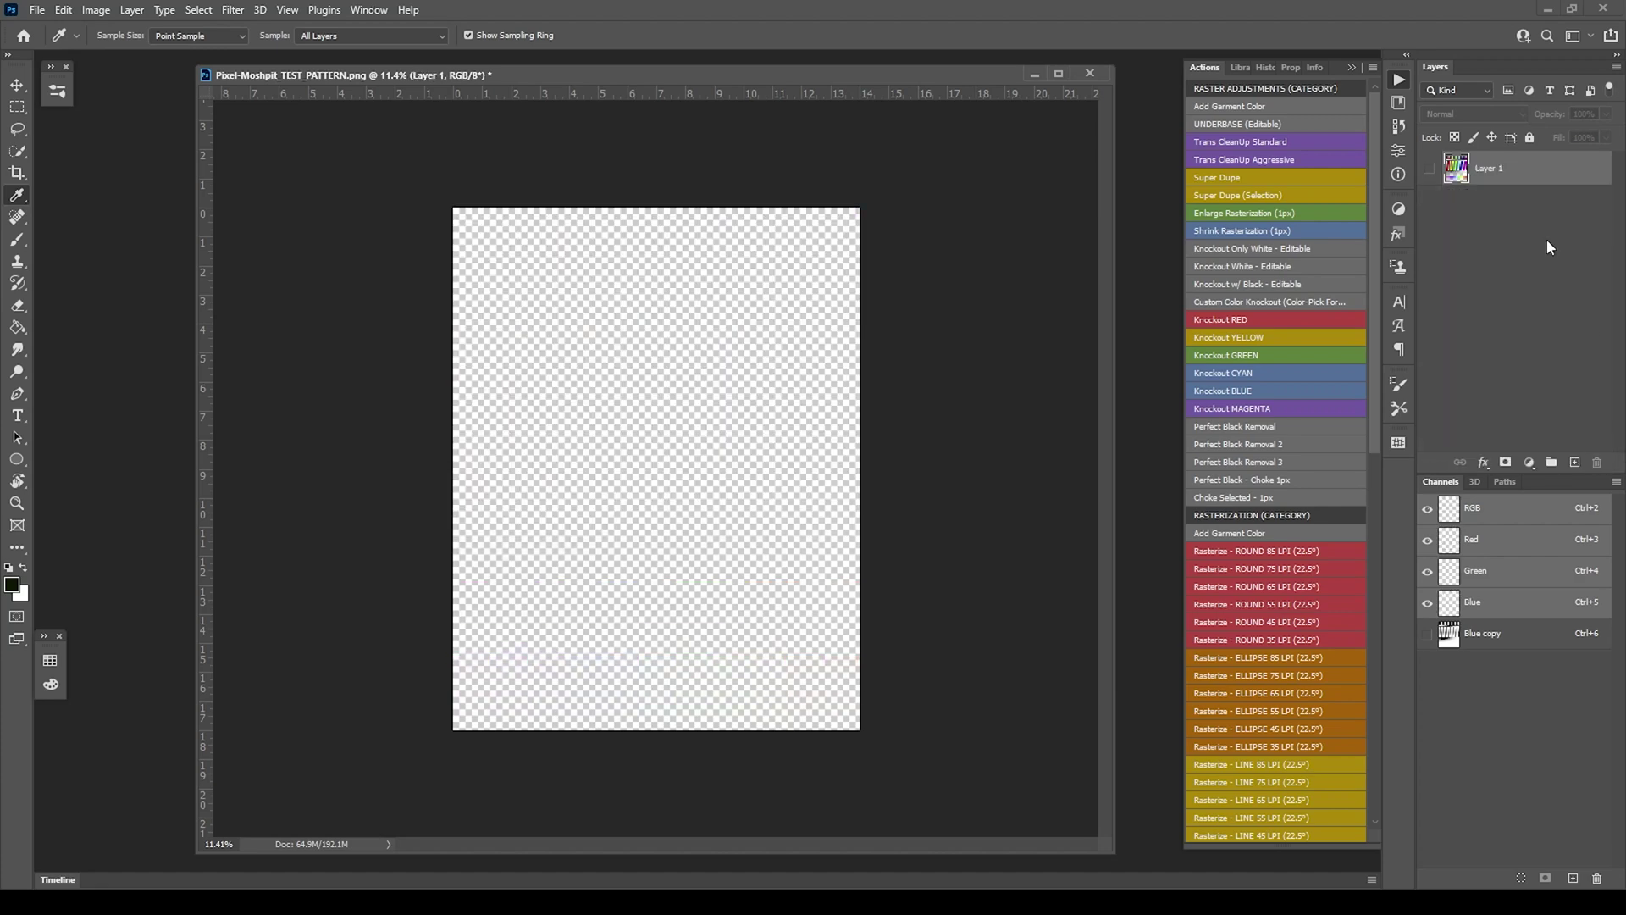
left_click(1430, 169)
Lasso an oval across the middle colour bars and copy it to a new Layer 2 with Ctrl+J
scroll(775, 522, "up", 2)
scroll(775, 522, "up", 2)
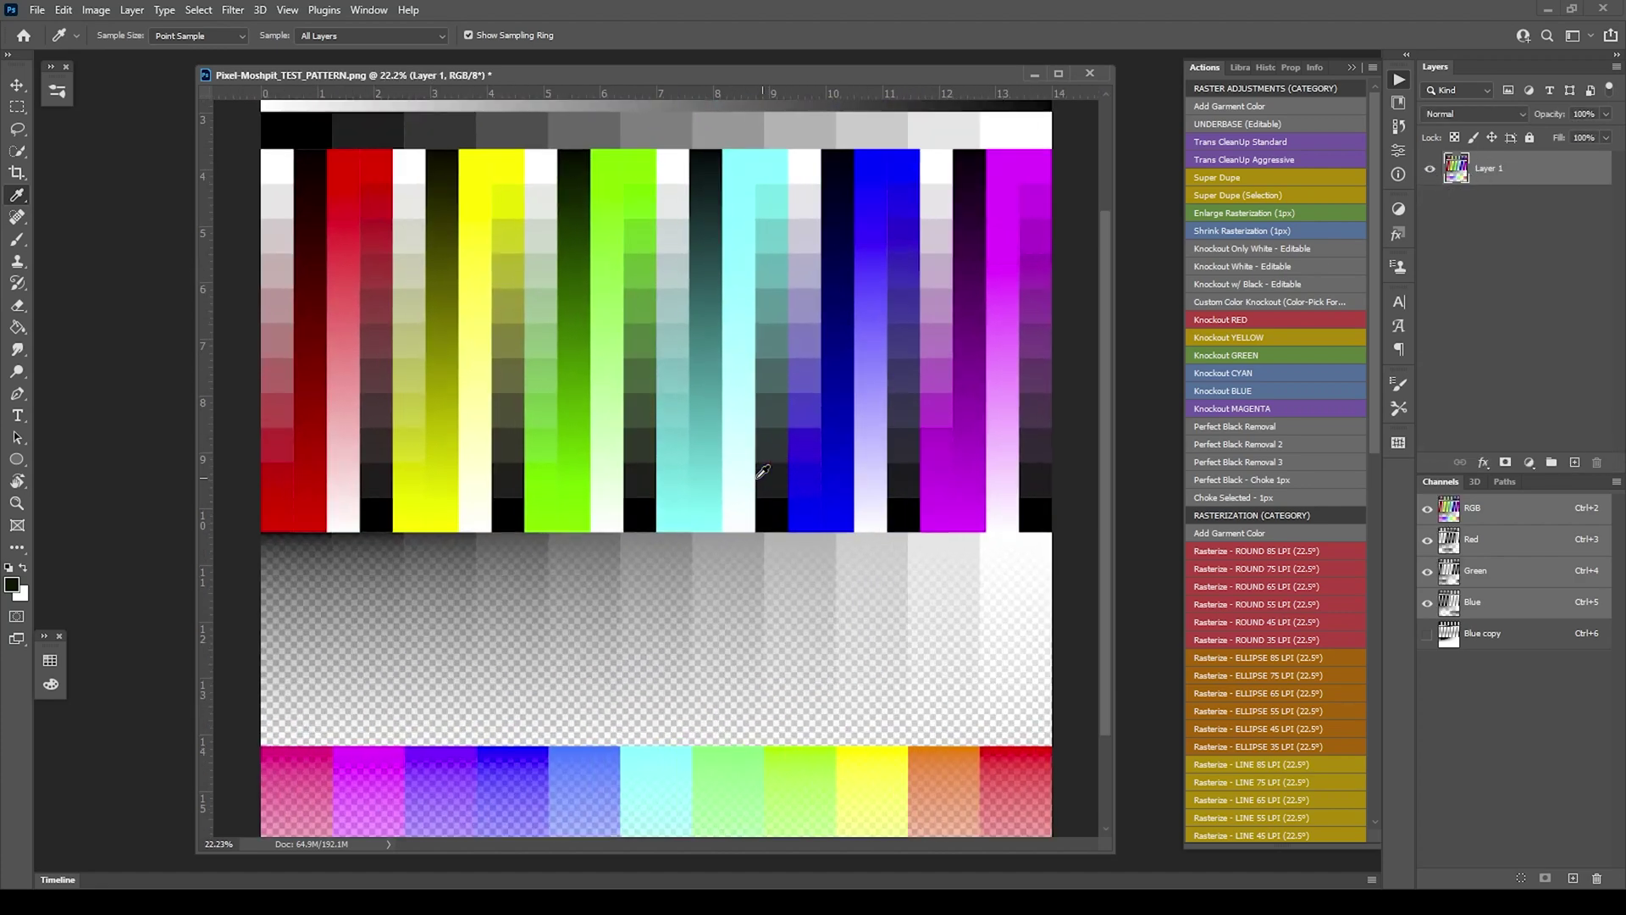
key("l")
mouse_move(752, 280)
left_mouse_down()
mouse_move(822, 410)
mouse_move(752, 282)
left_mouse_up()
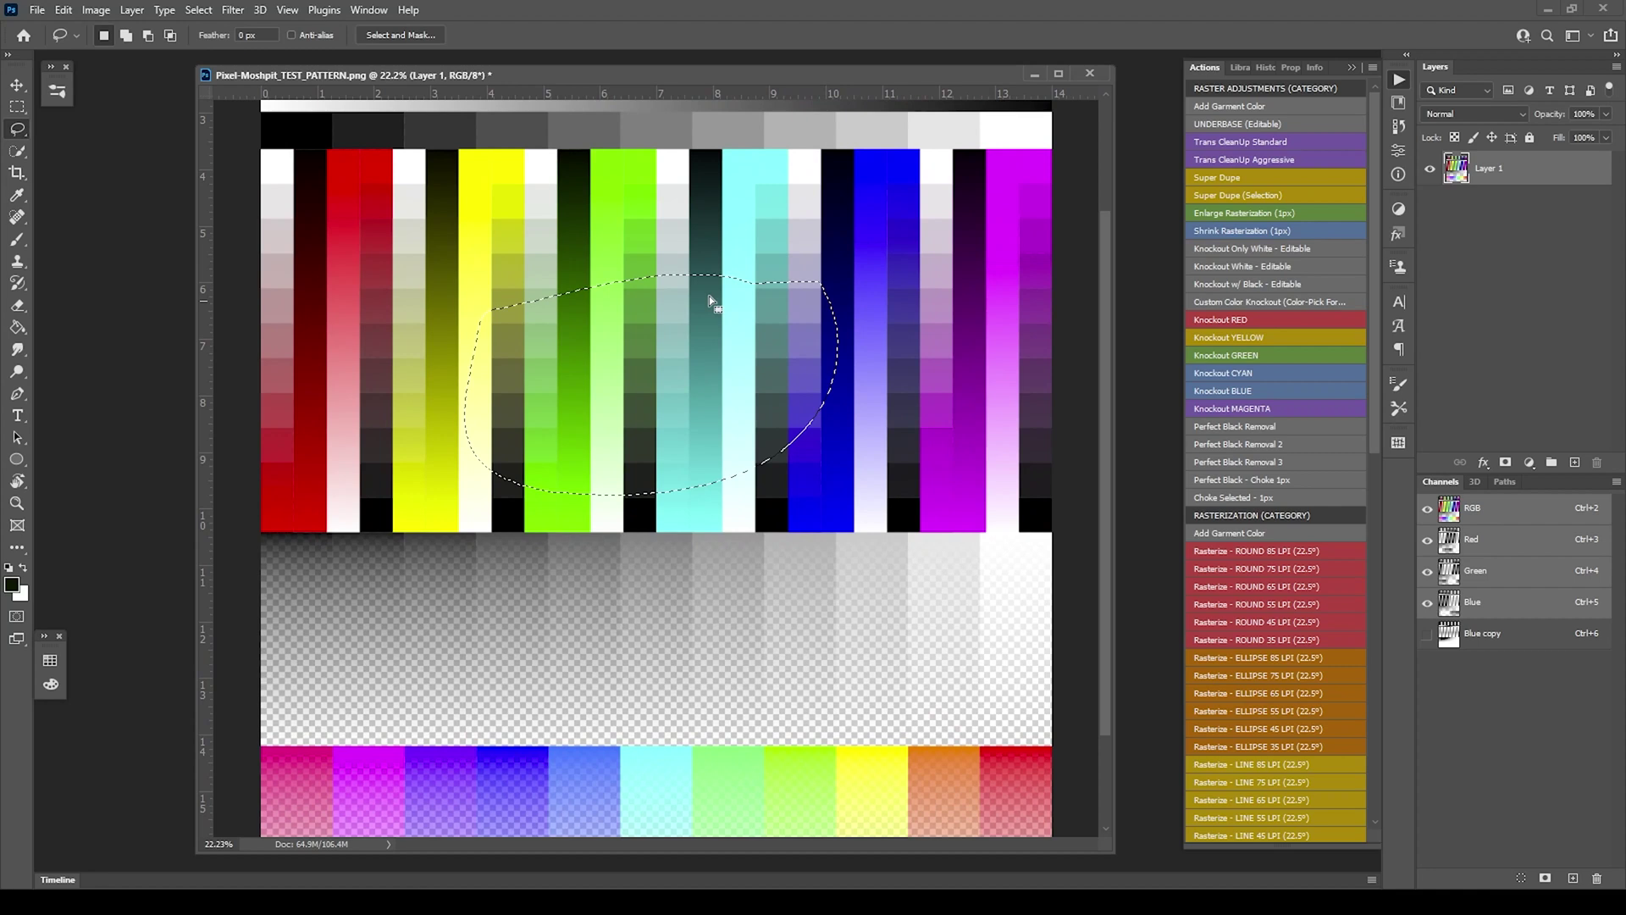
key("ctrl+j")
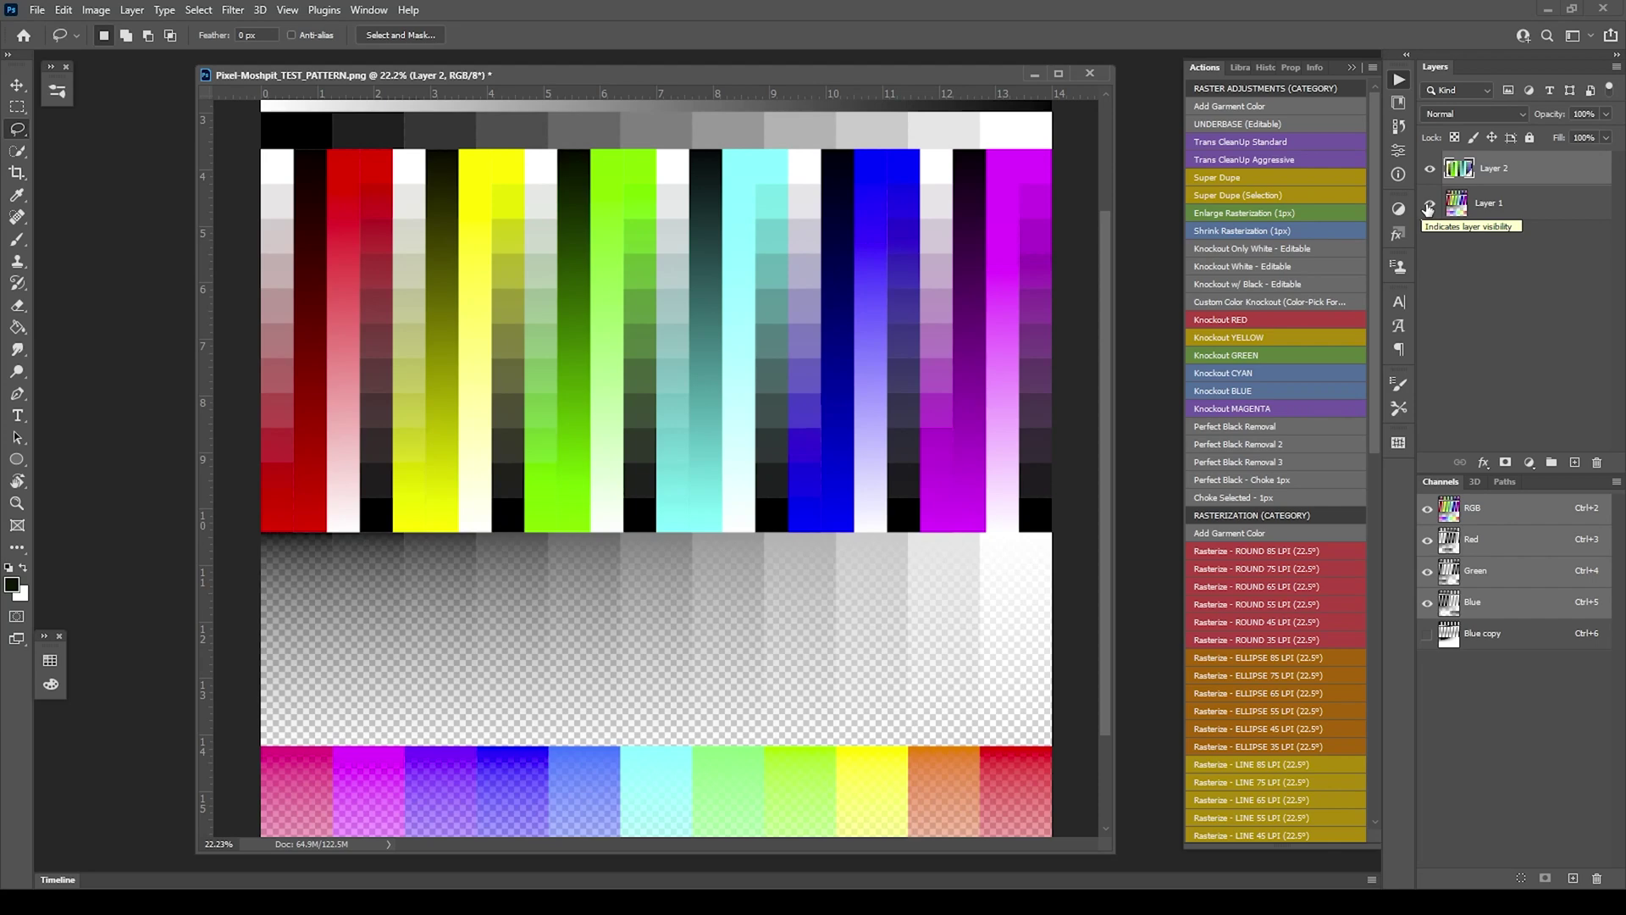
Hide Layer 1, load Layer 2's pixels as a selection, and run 'Choke Selected - 1px'
left_click(1428, 208)
left_click(1463, 172, "ctrl")
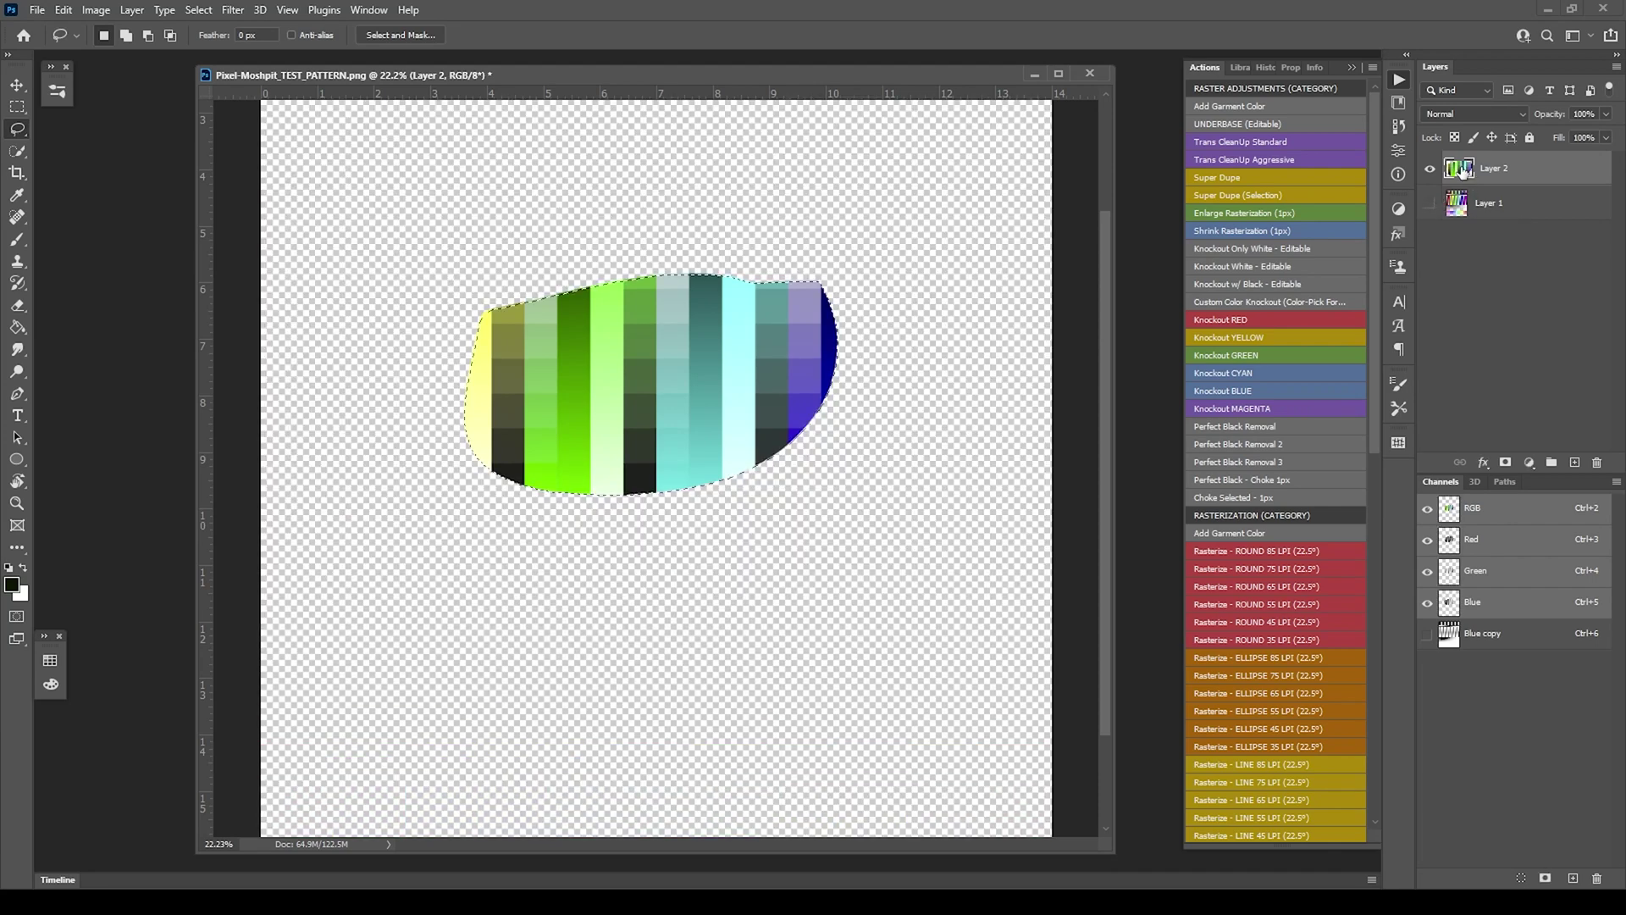
left_click(1243, 498)
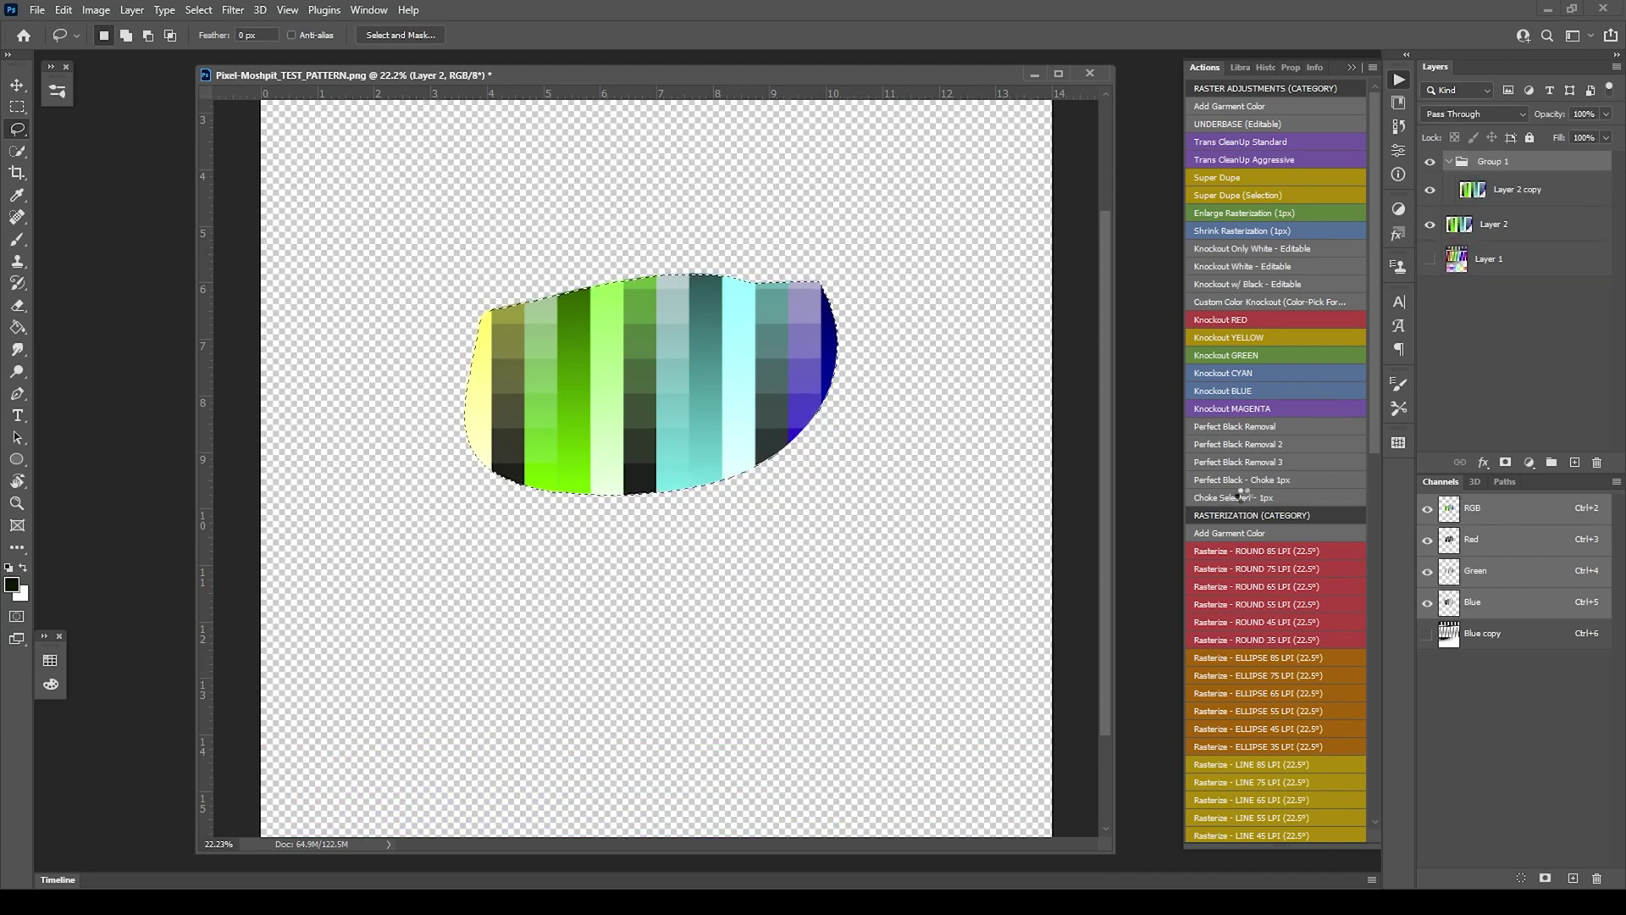
scroll(496, 267, "up", 6)
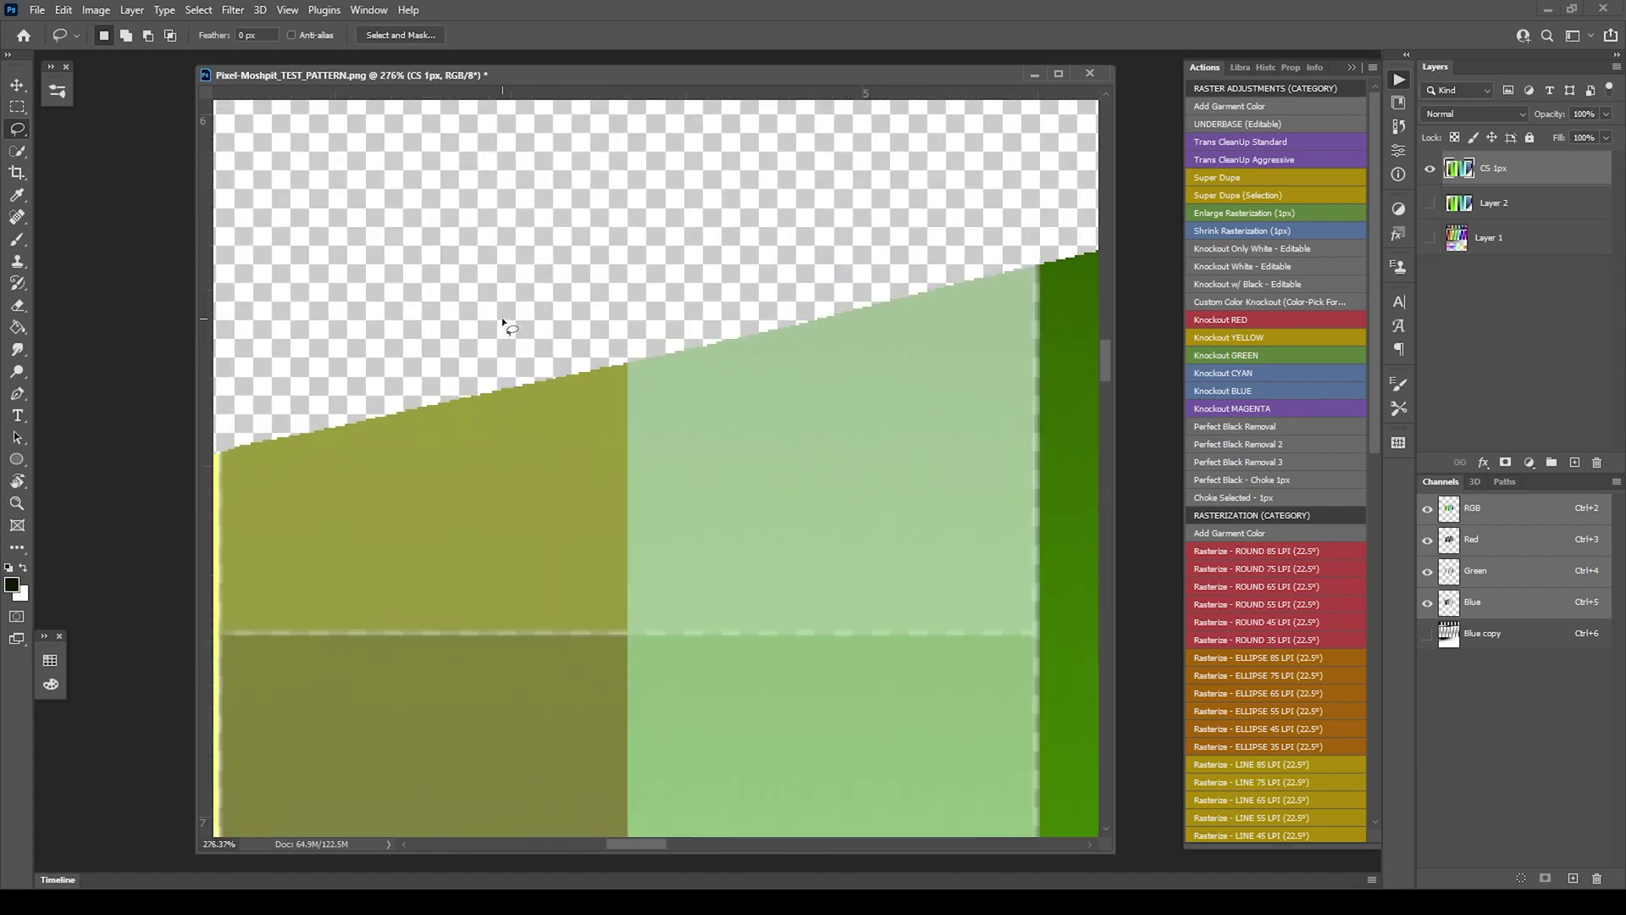
scroll(502, 320, "up", 3)
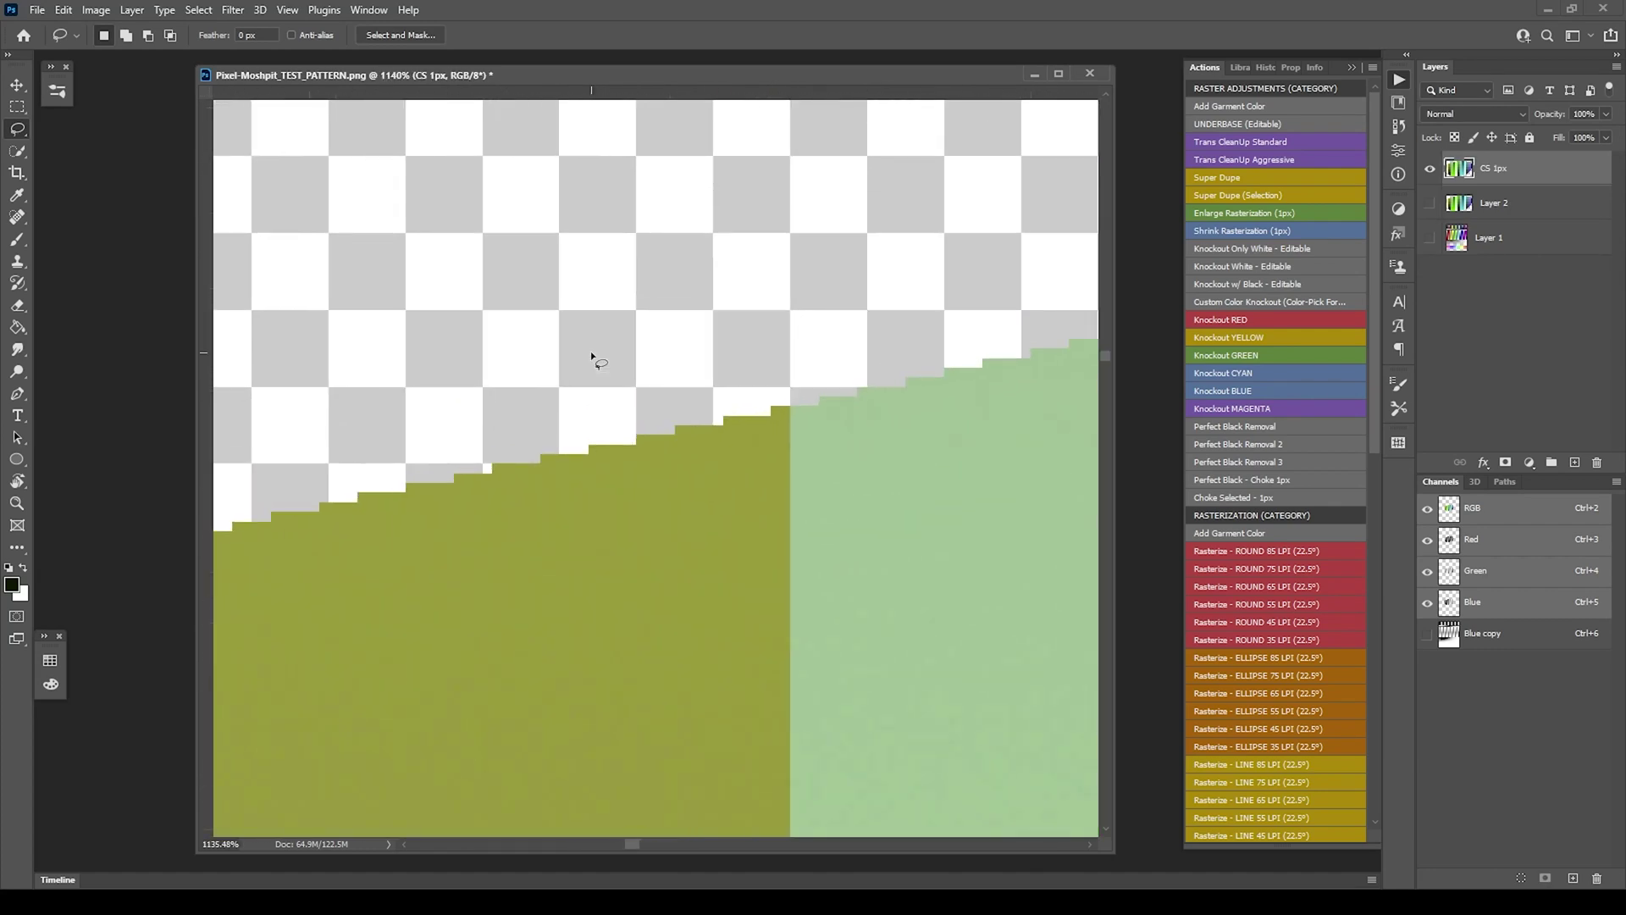
Toggle Layer 2 to compare the choked edge, then delete CS 1px and Layer 2
left_click(1431, 203)
left_click(1431, 203)
left_click(1431, 203)
scroll(786, 385, "down", 2)
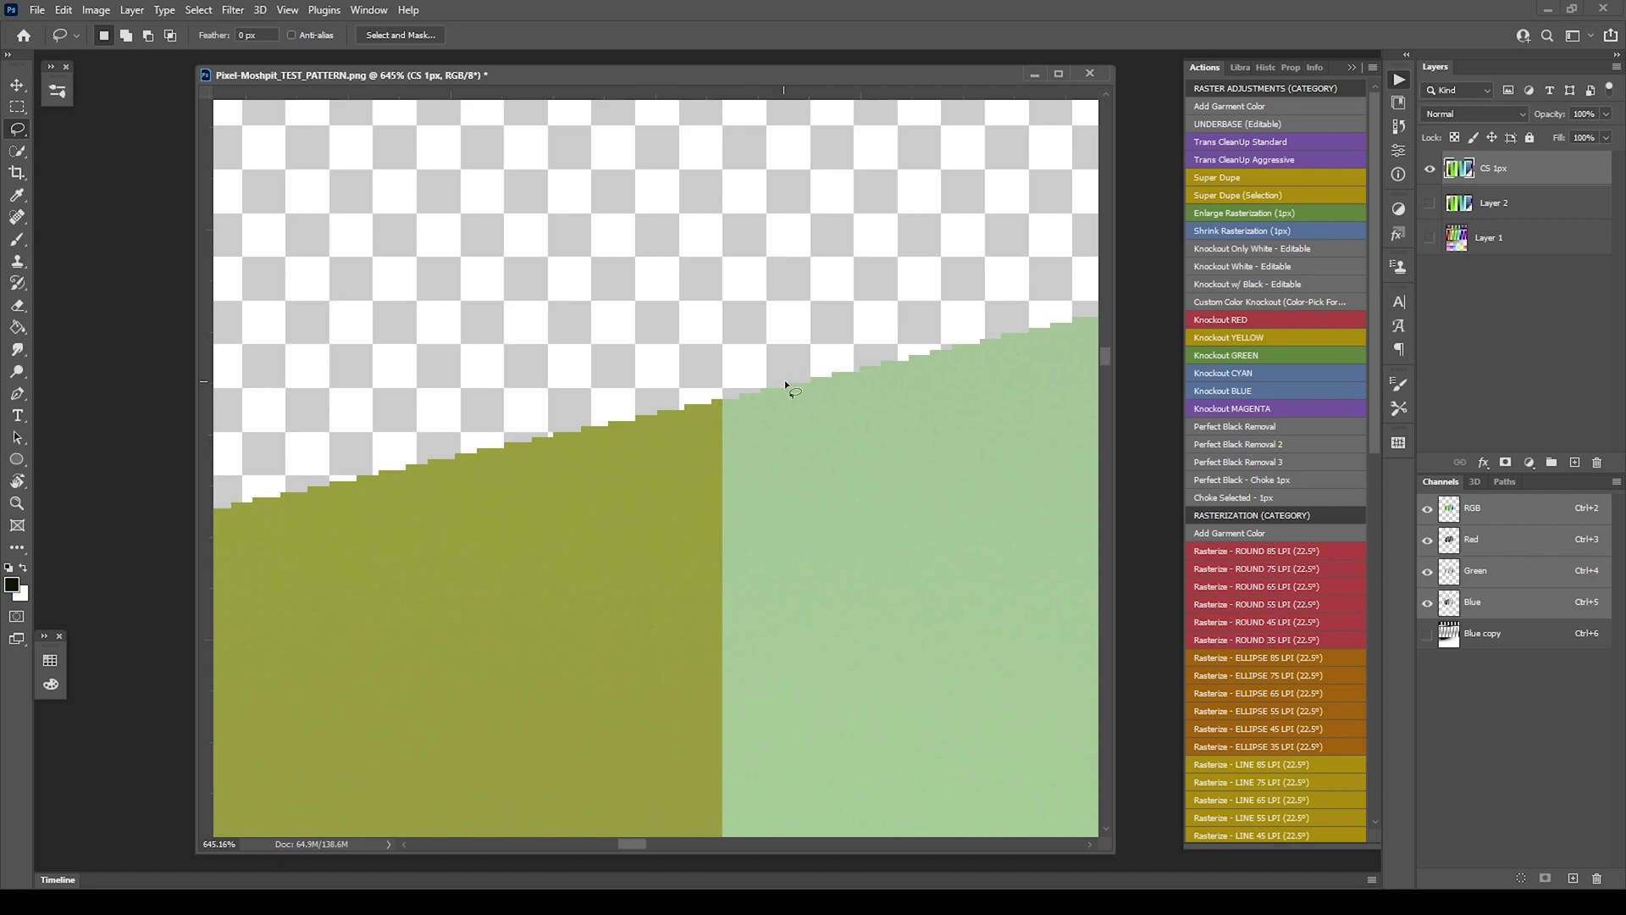
scroll(795, 388, "down", 5)
scroll(813, 451, "up", 3)
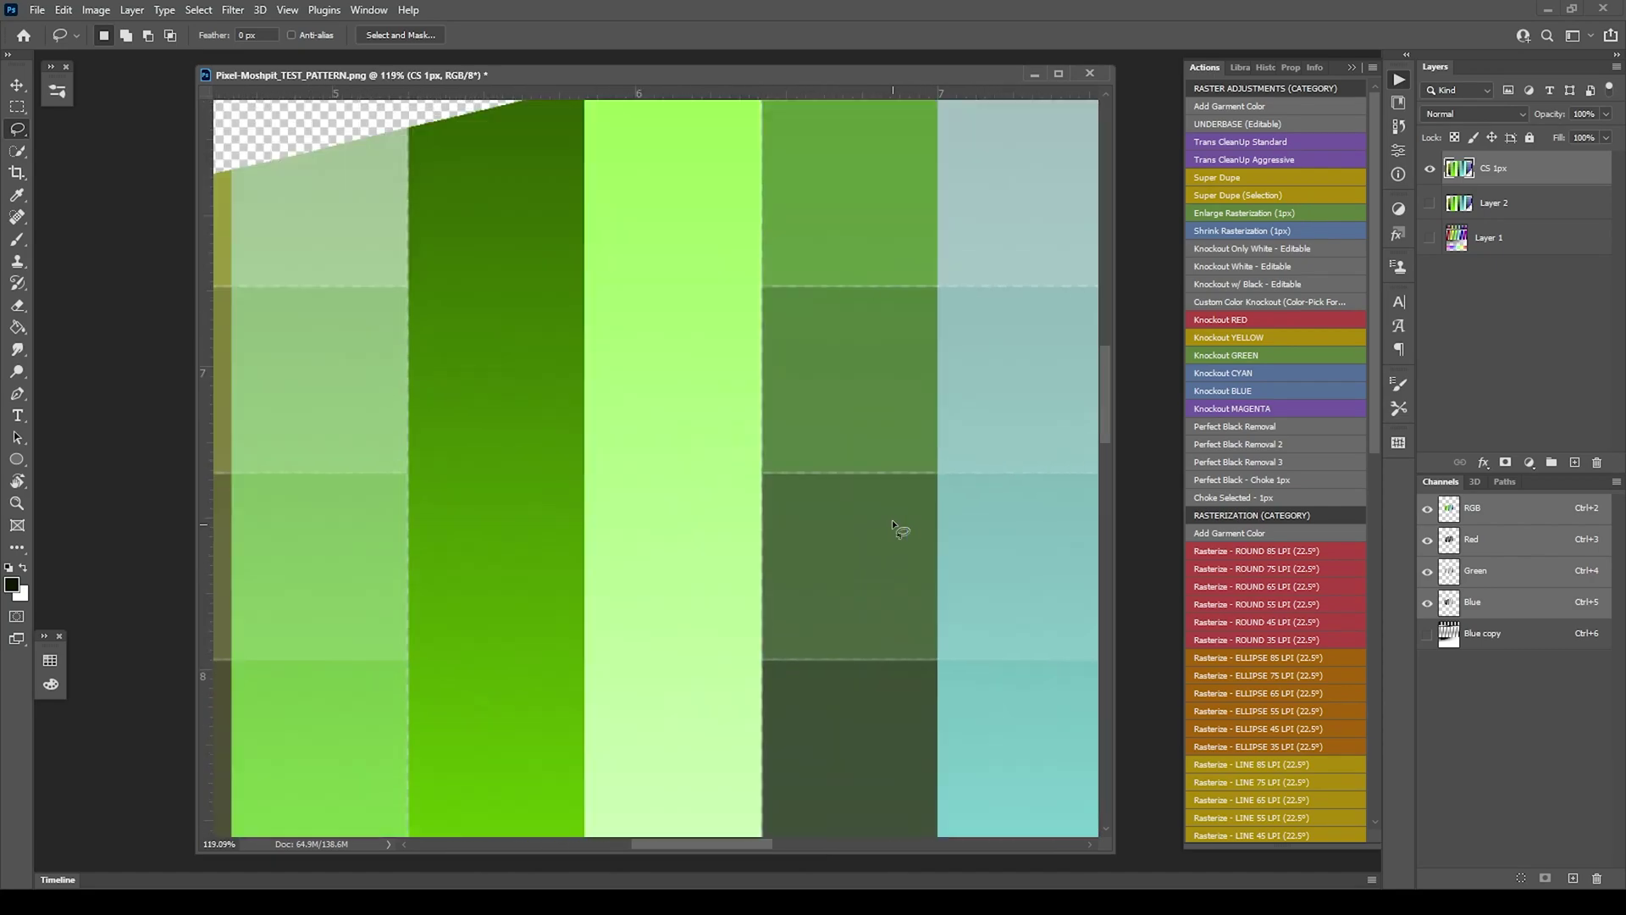
scroll(892, 520, "down", 5)
left_click(1532, 203, "shift")
left_click_drag(1532, 203, 1598, 462)
left_click(1431, 169)
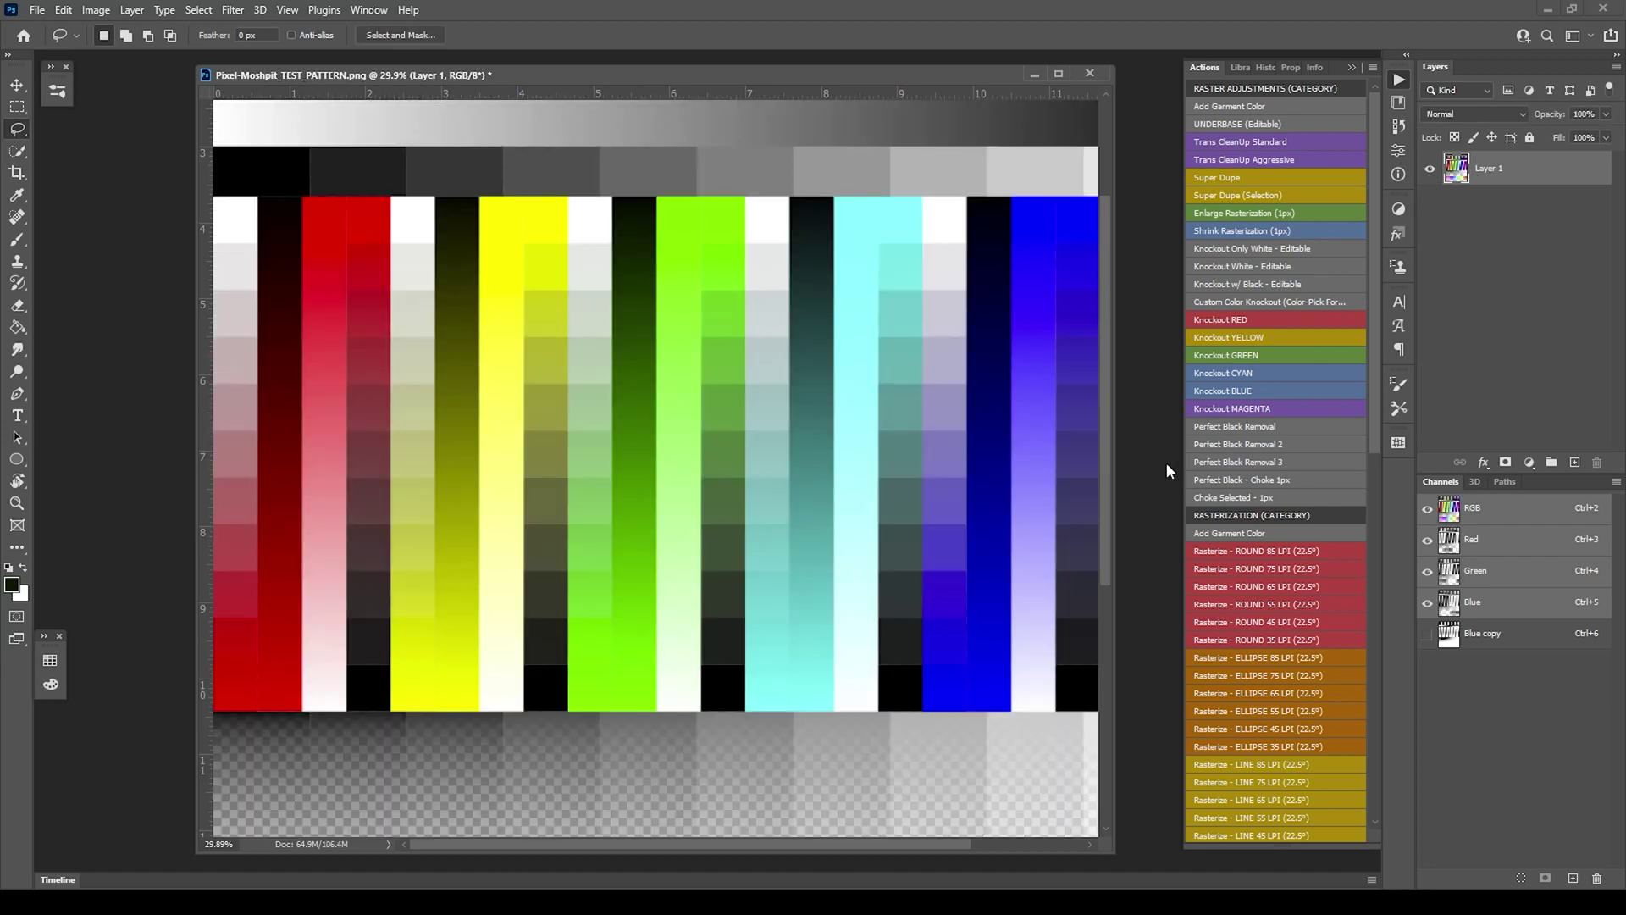
scroll(872, 326, "down", 3)
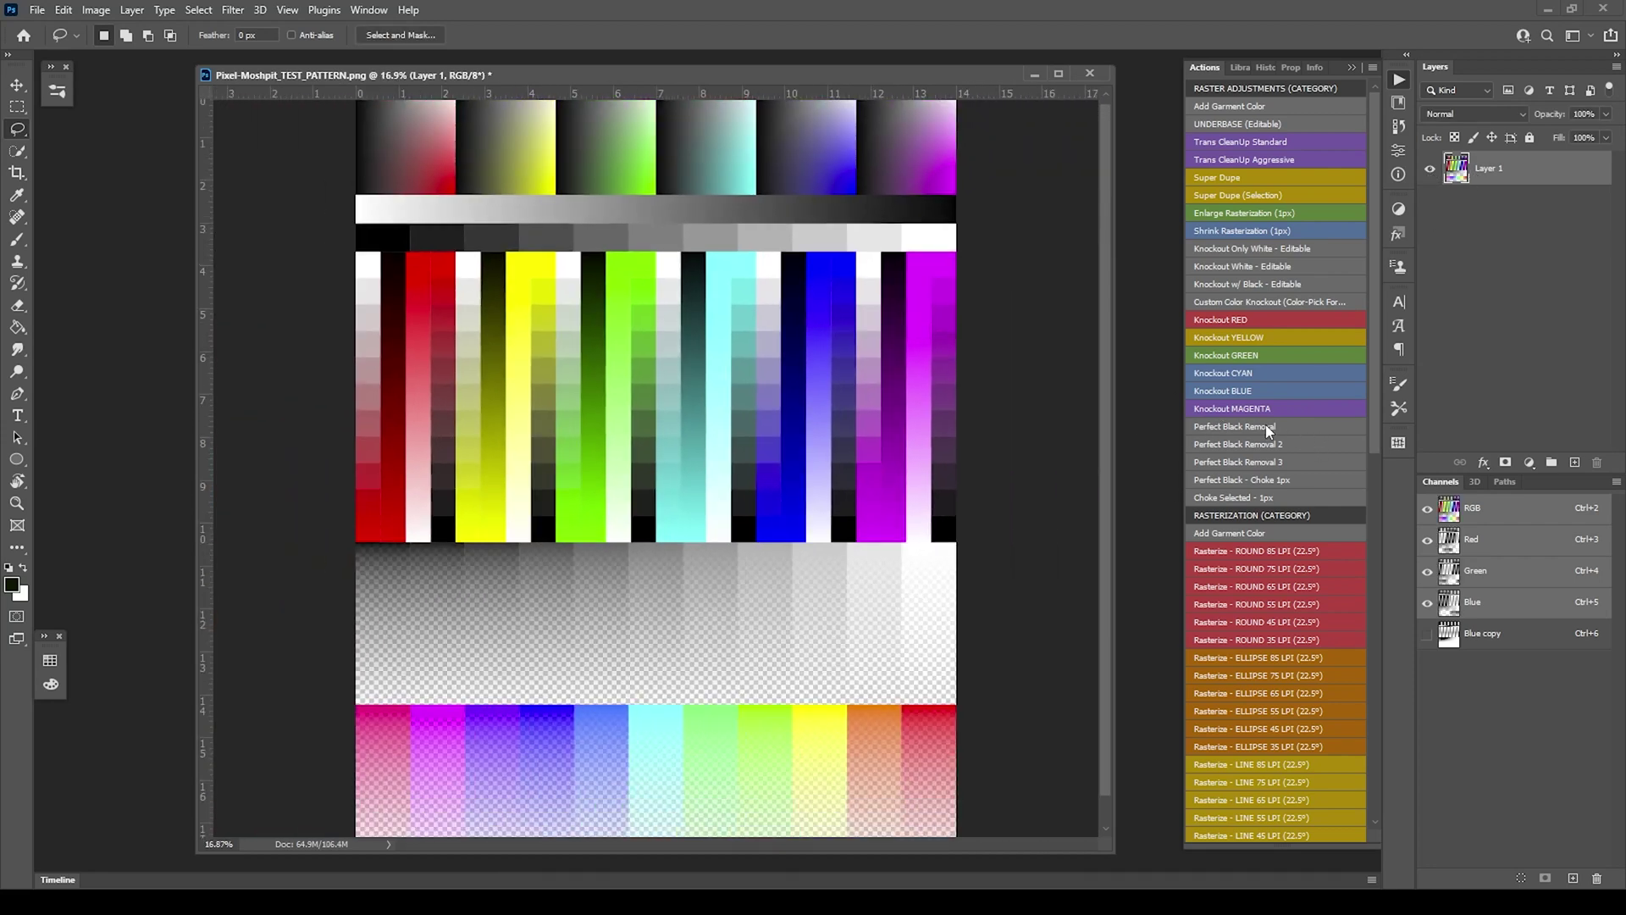